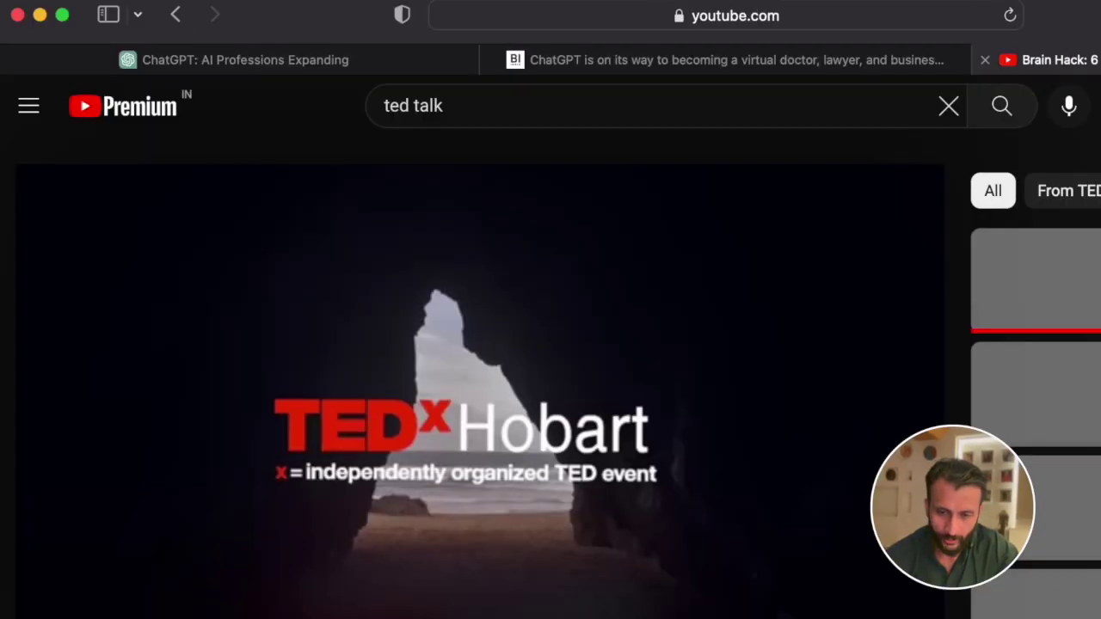
# - Copy the link and full title of the "Brain Hack: 6 secrets to learning faster" YouTube video into a new ChatGPT message
pyautogui.click(843, 23)
pyautogui.hotkey('ctrl', 'c')
pyautogui.click(309, 57)
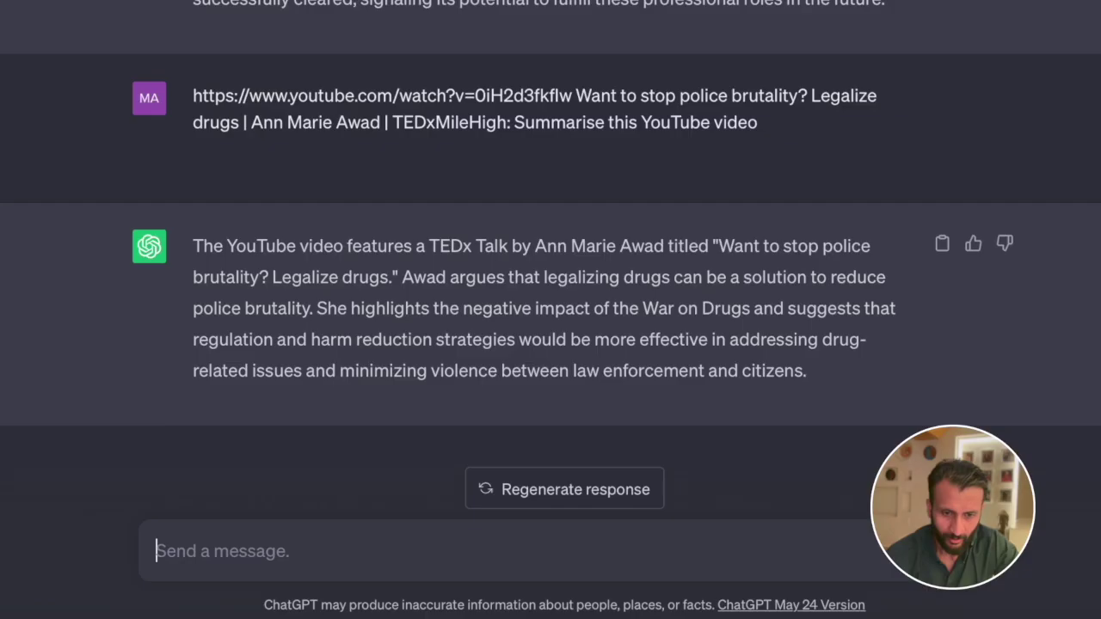
pyautogui.hotkey('ctrl', 'v')
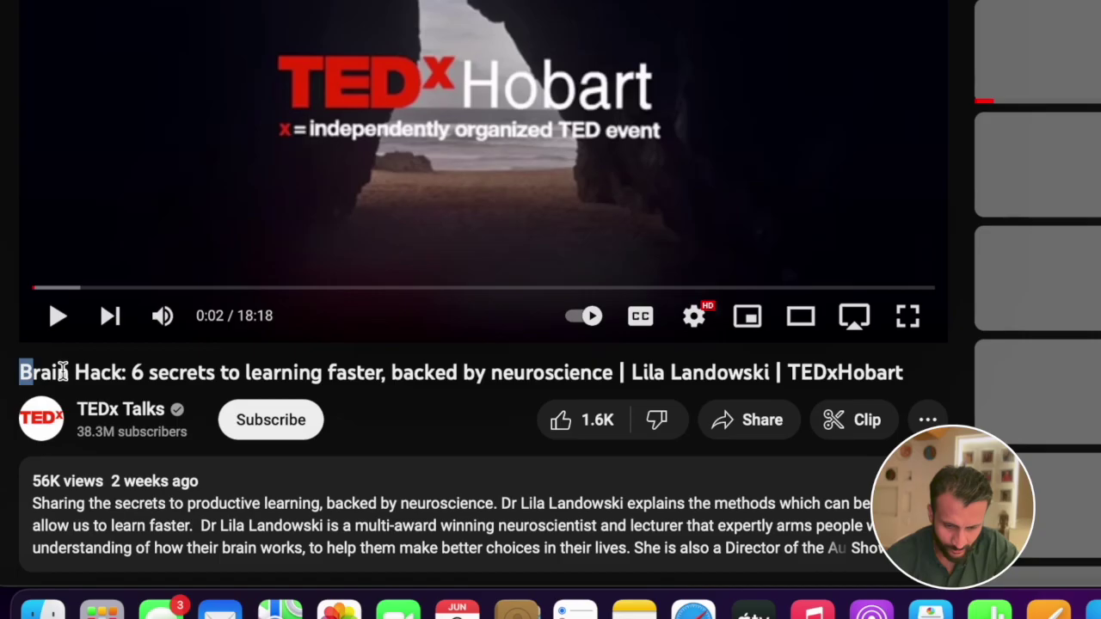
pyautogui.moveTo(62, 371); pyautogui.dragTo(903, 373)
pyautogui.hotkey('ctrl', 'c')
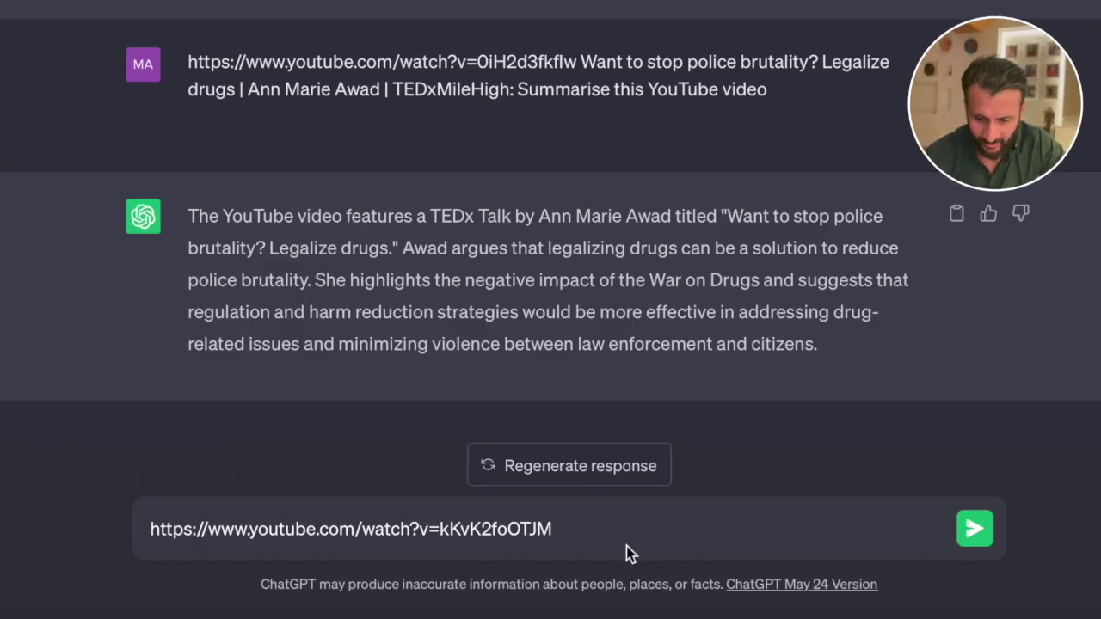
pyautogui.click(614, 526)
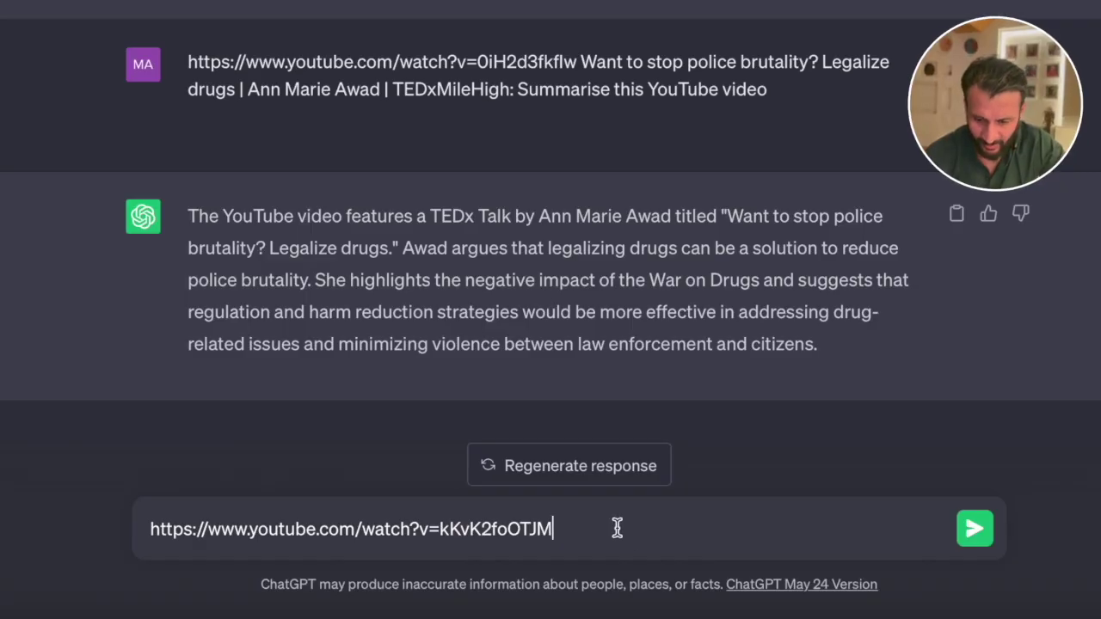
pyautogui.hotkey('ctrl', 'v')
# - Complete the message with ": summarise this YouTube video for me", send it and highlight the returned summary
pyautogui.write(': s')
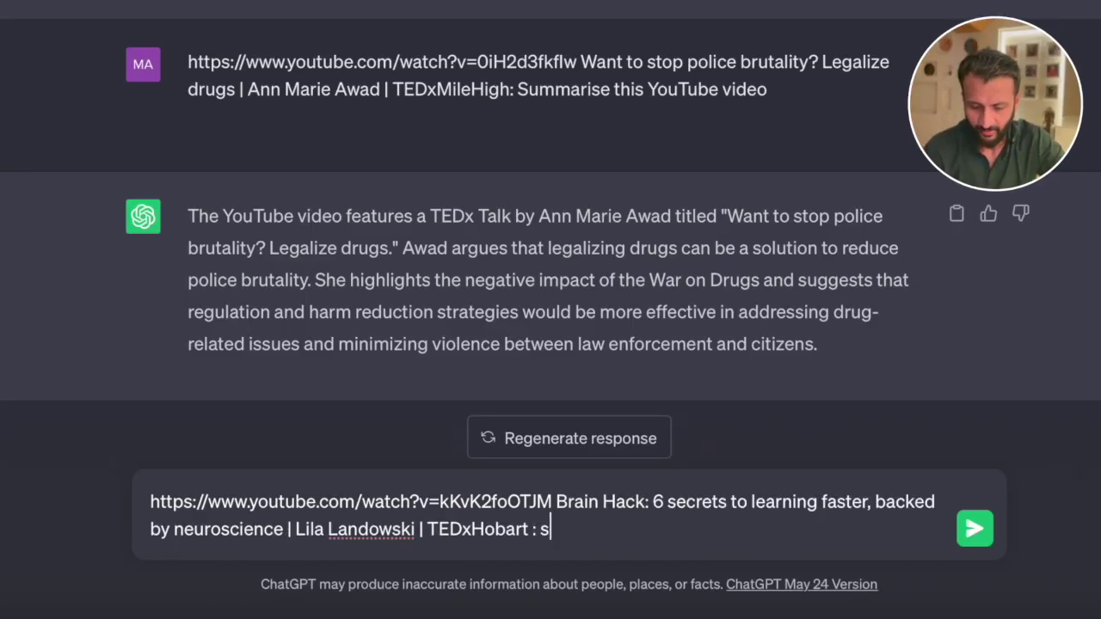
pyautogui.write('ummarise this youtube video for me')
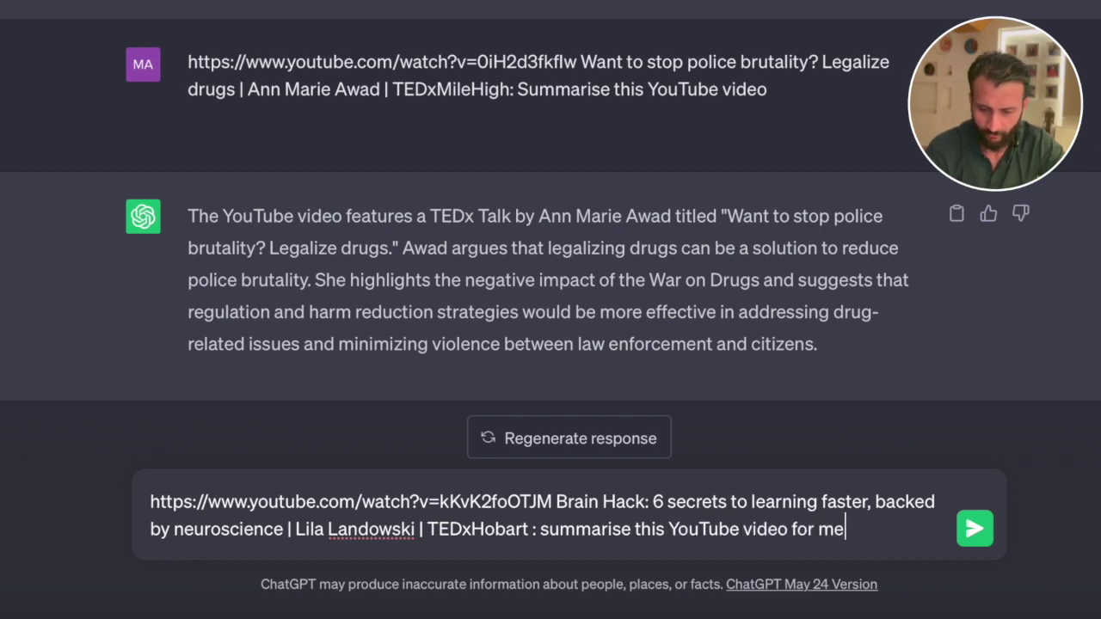
pyautogui.press('Return')
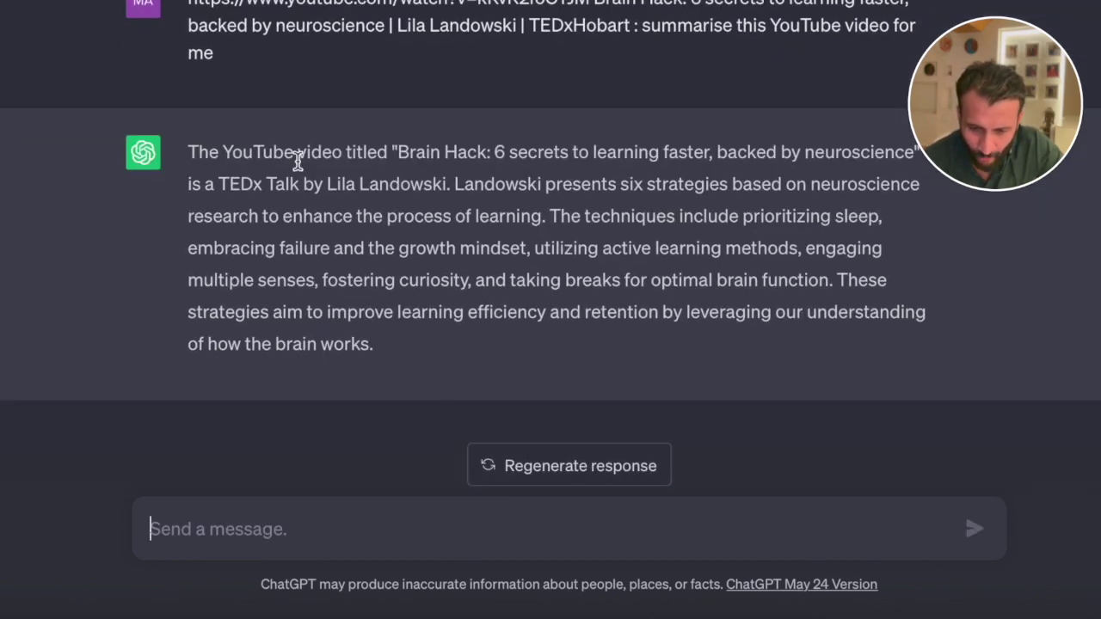
pyautogui.moveTo(190, 144); pyautogui.dragTo(421, 343)
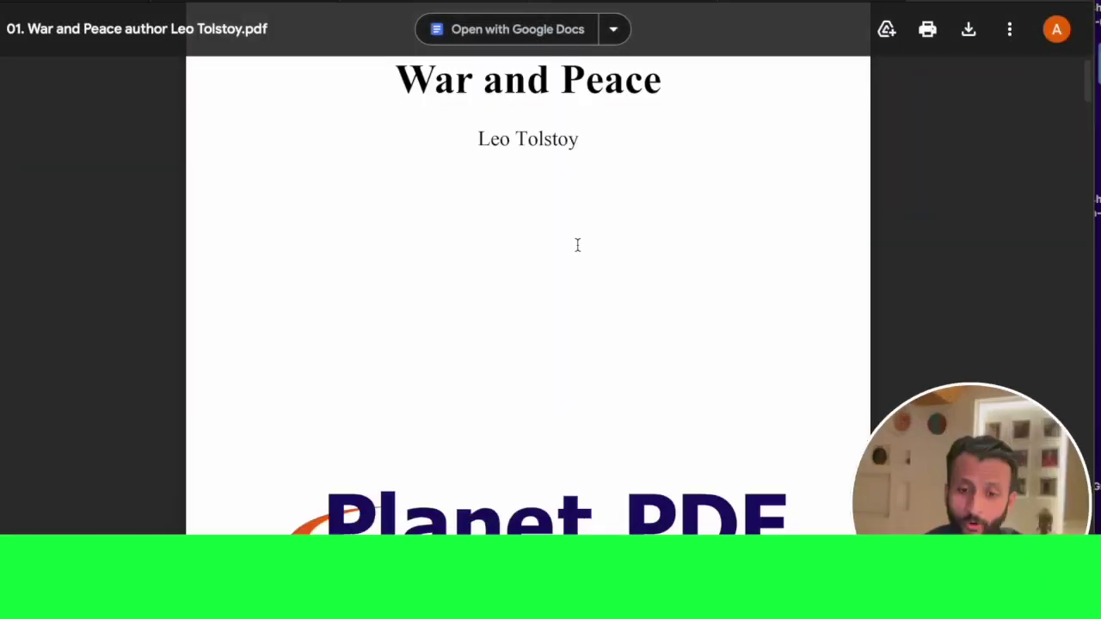
# - Select and copy the opening passage of Book One in the War and Peace PDF
pyautogui.scroll(-15, 577, 245)
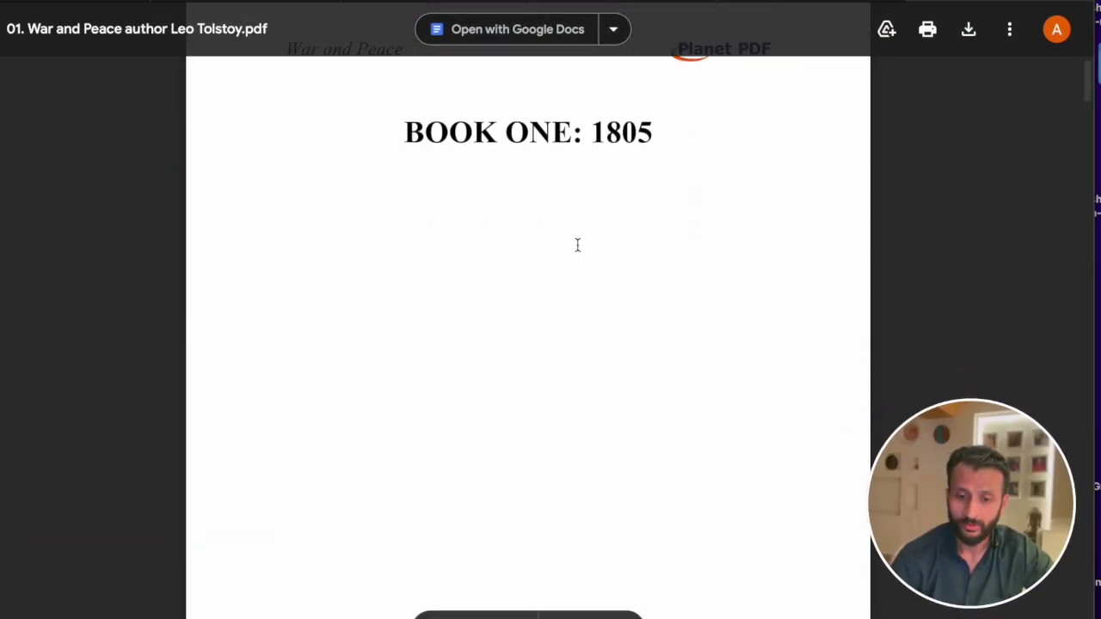
pyautogui.scroll(-4, 577, 245)
pyautogui.moveTo(311, 209); pyautogui.dragTo(587, 355)
pyautogui.scroll(-3, 528, 344)
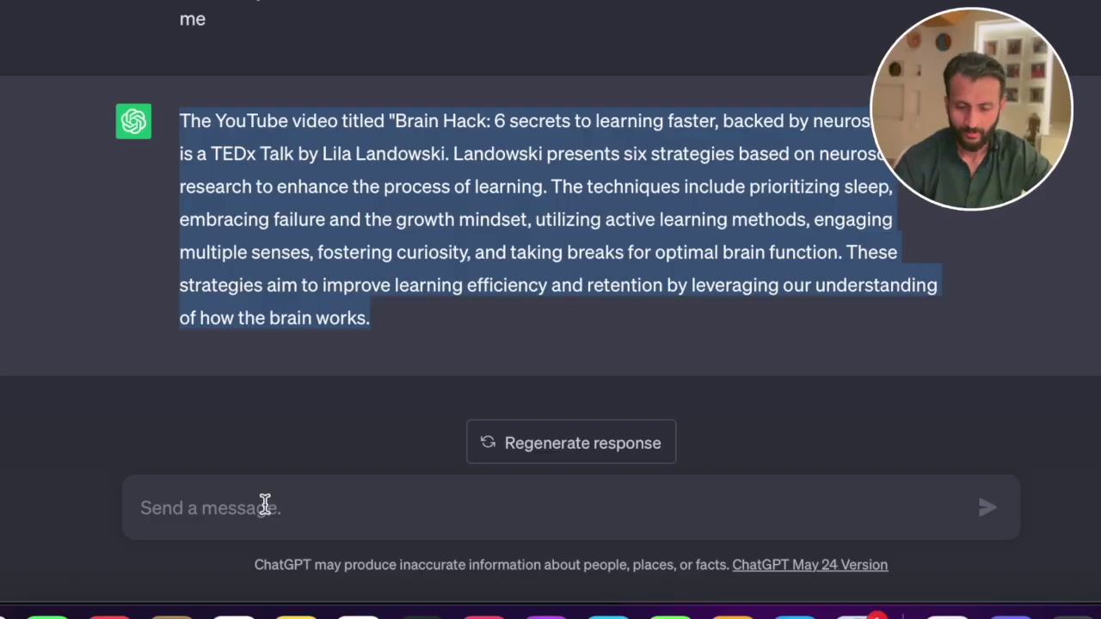
# - Send ChatGPT "TLDR" followed by the copied War and Peace passage and highlight the returned summary
pyautogui.click(269, 505)
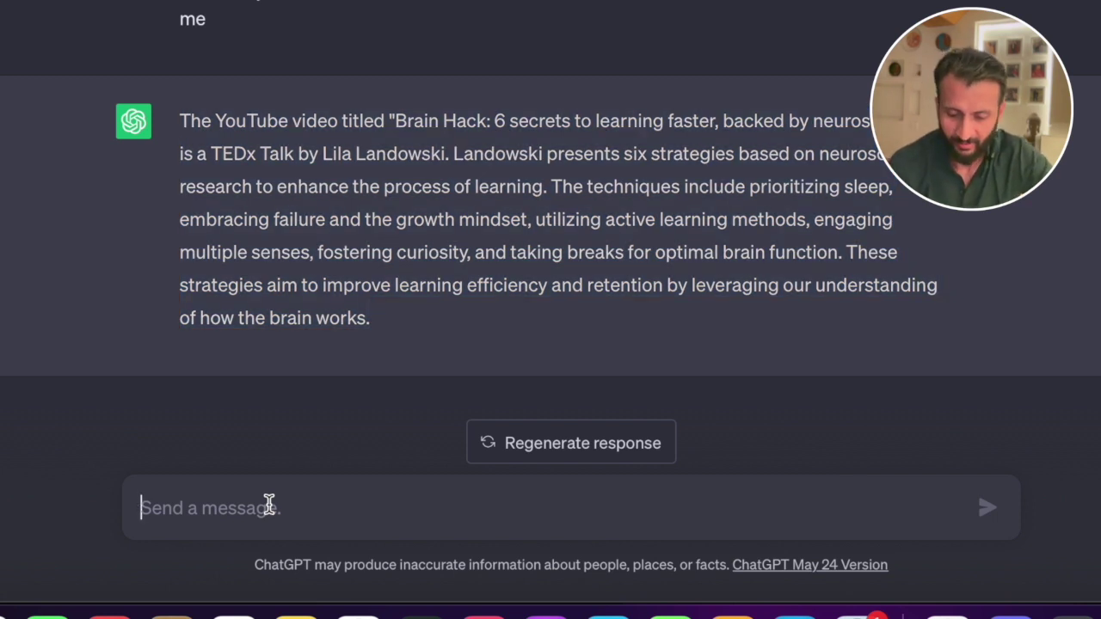
pyautogui.write('T')
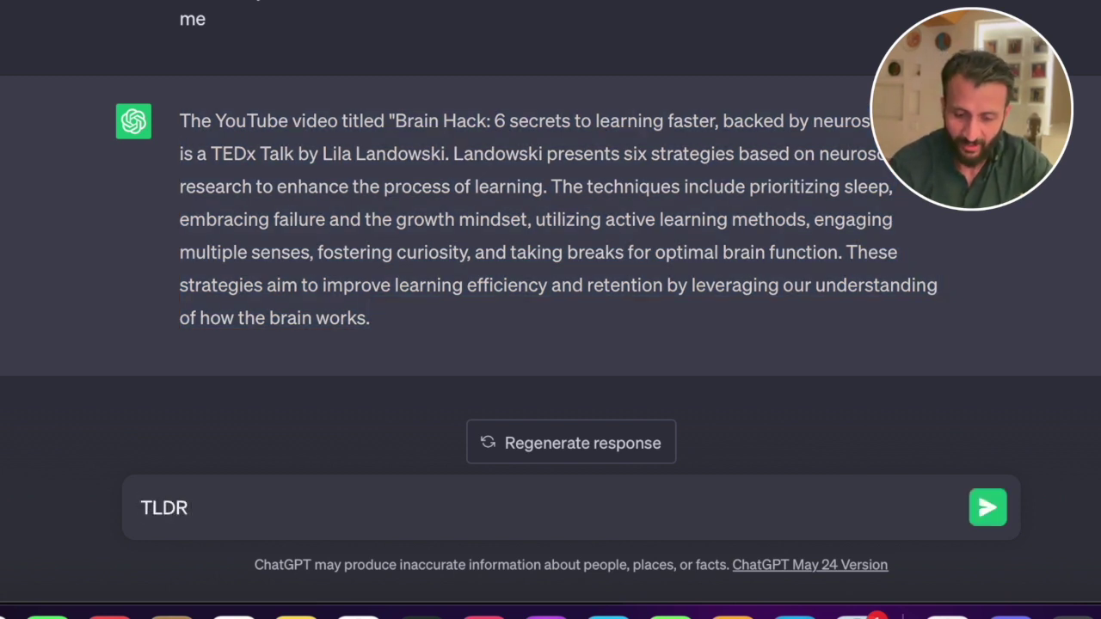
pyautogui.write('LDR')
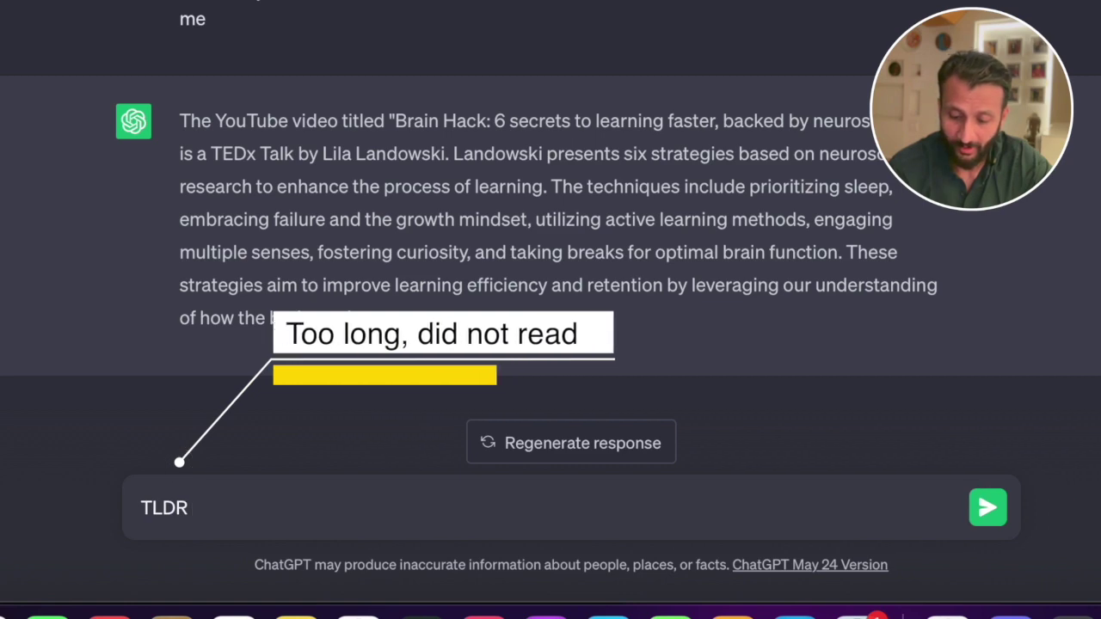
pyautogui.press('super+v')
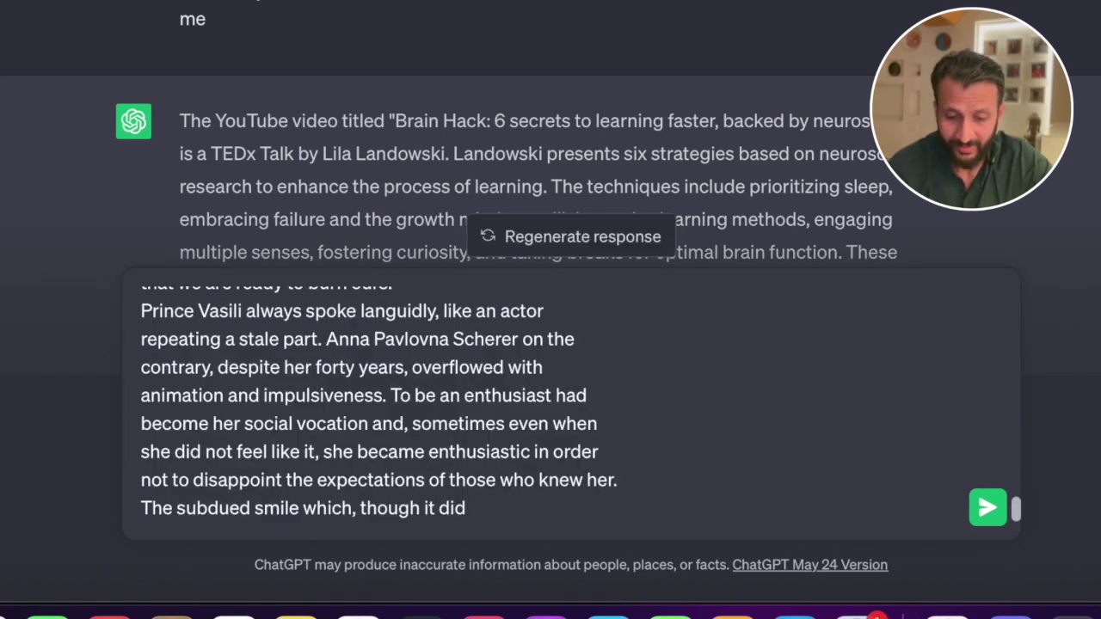
pyautogui.press('Return')
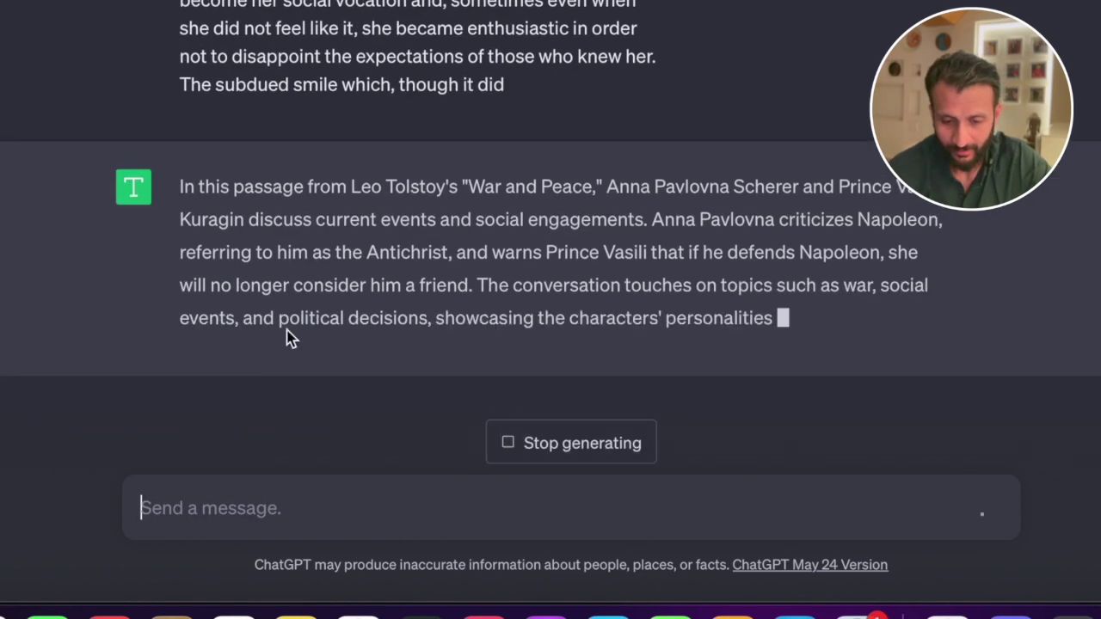
pyautogui.moveTo(180, 151); pyautogui.dragTo(645, 303)
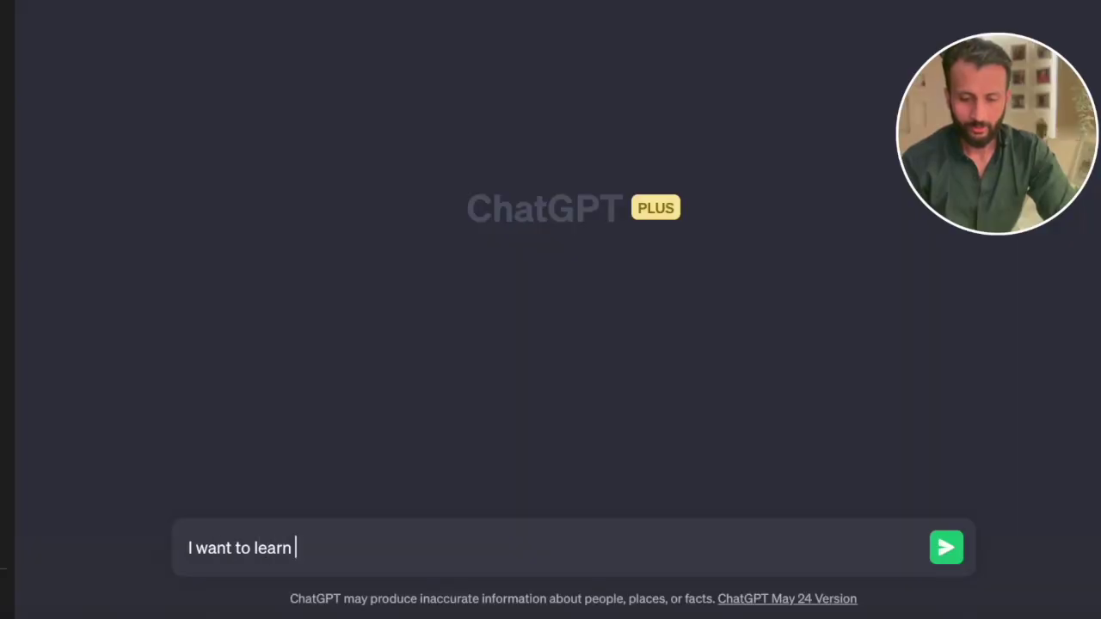
# - Ask ChatGPT for a focussed Pareto principle plan to learn Japanese, where 20 percent of the vocabulary helps speak eighty percent of the language
pyautogui.write('se. please use t')
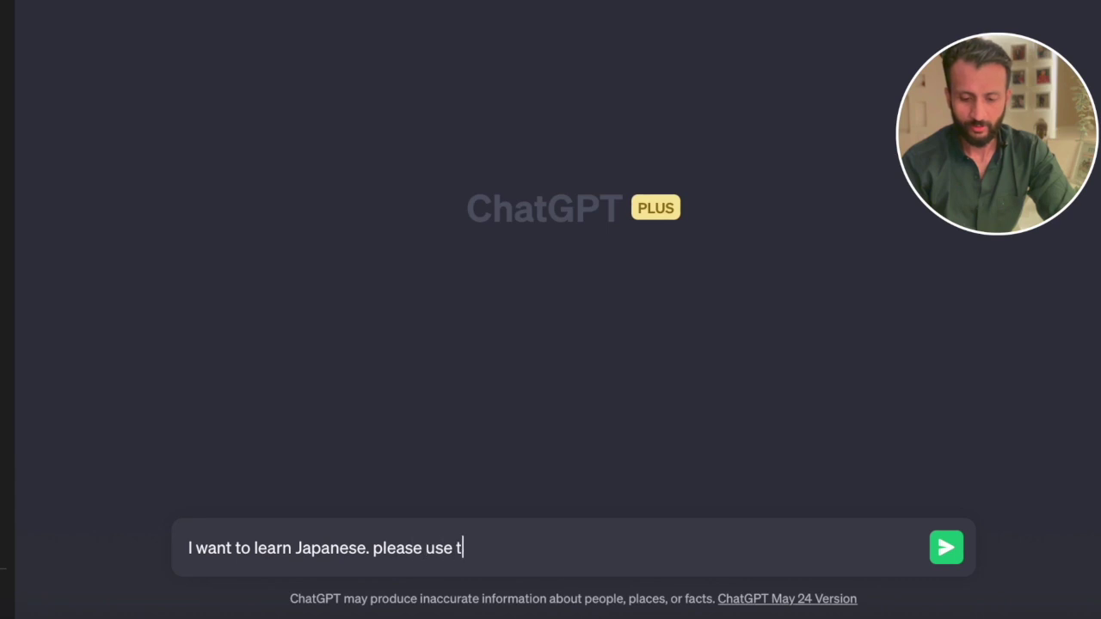
pyautogui.write('he pareto principle')
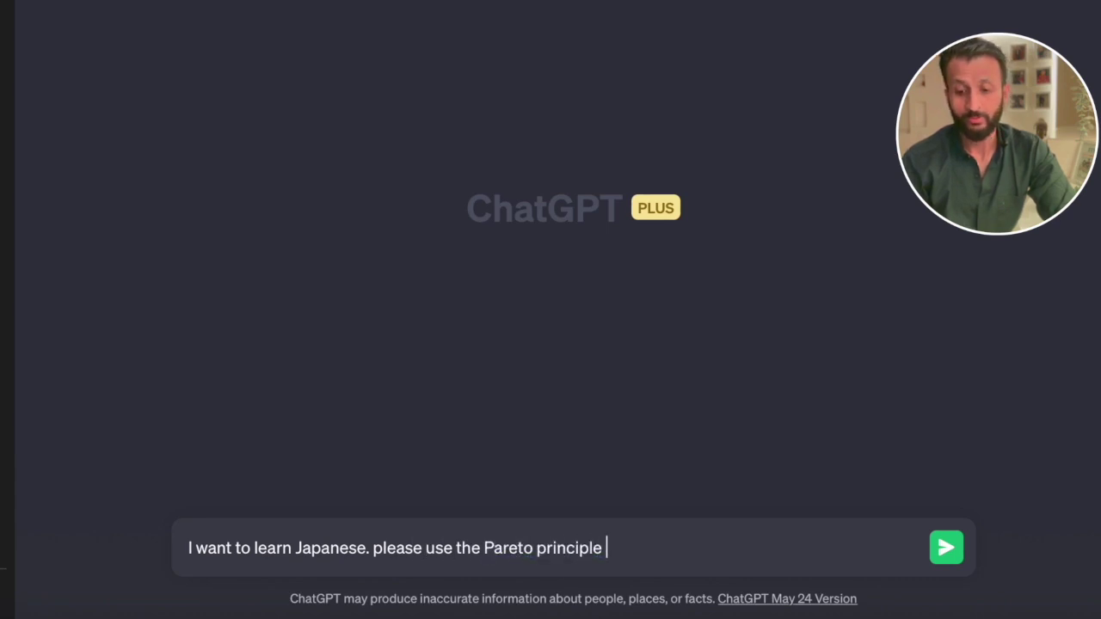
pyautogui.write(' to make focussed l')
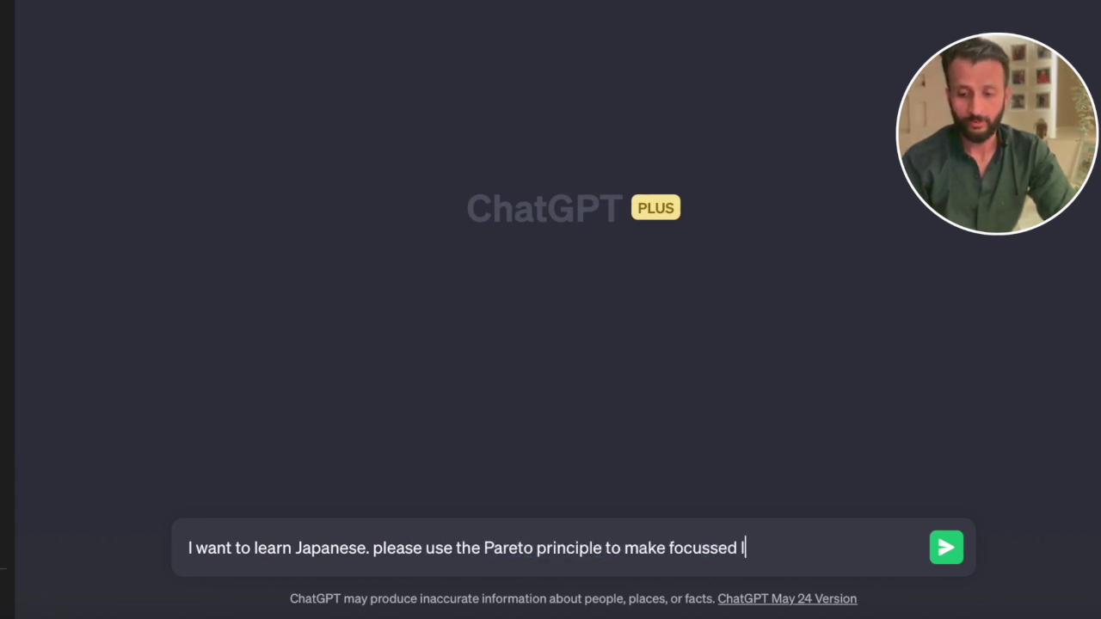
pyautogui.write('earning plan for me s')
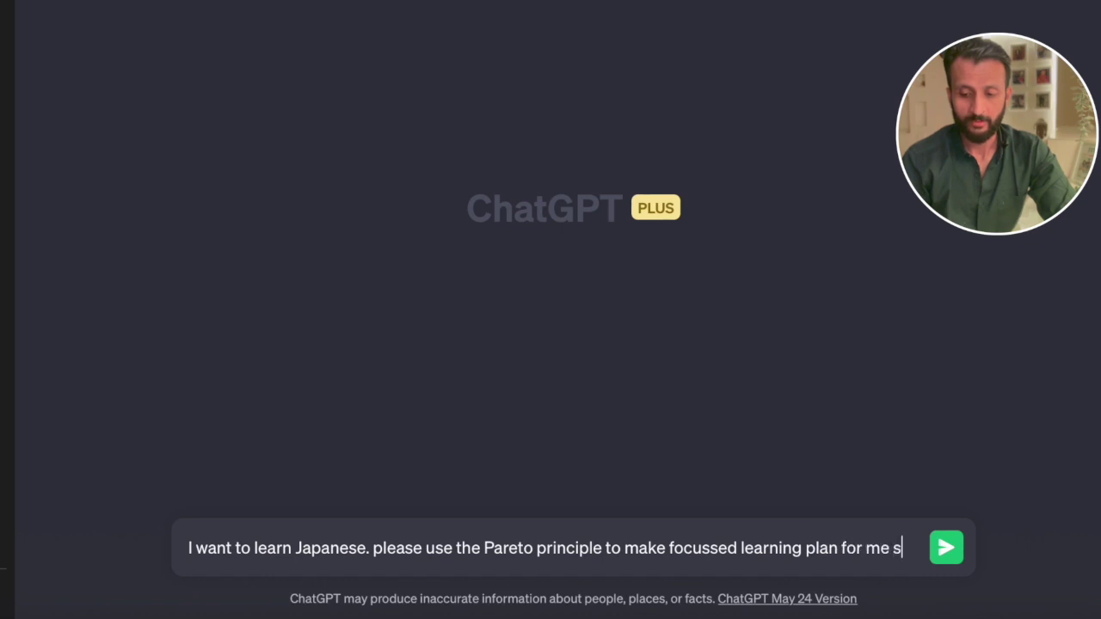
pyautogui.write('uch that 20 percent of the vocabulary can help me spe')
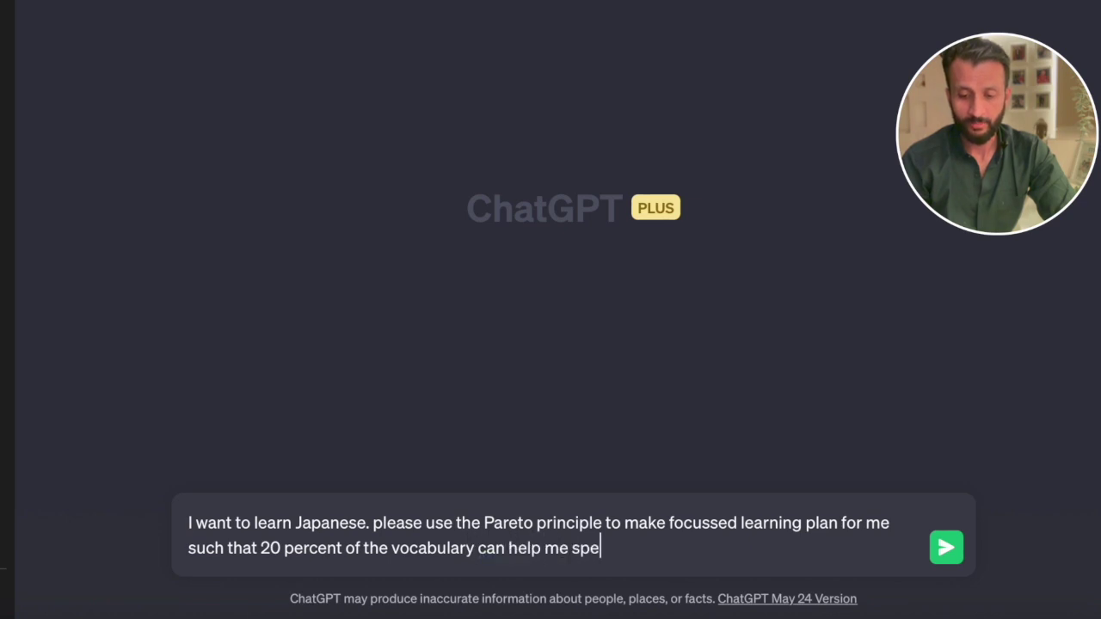
pyautogui.write('ak eighty perce')
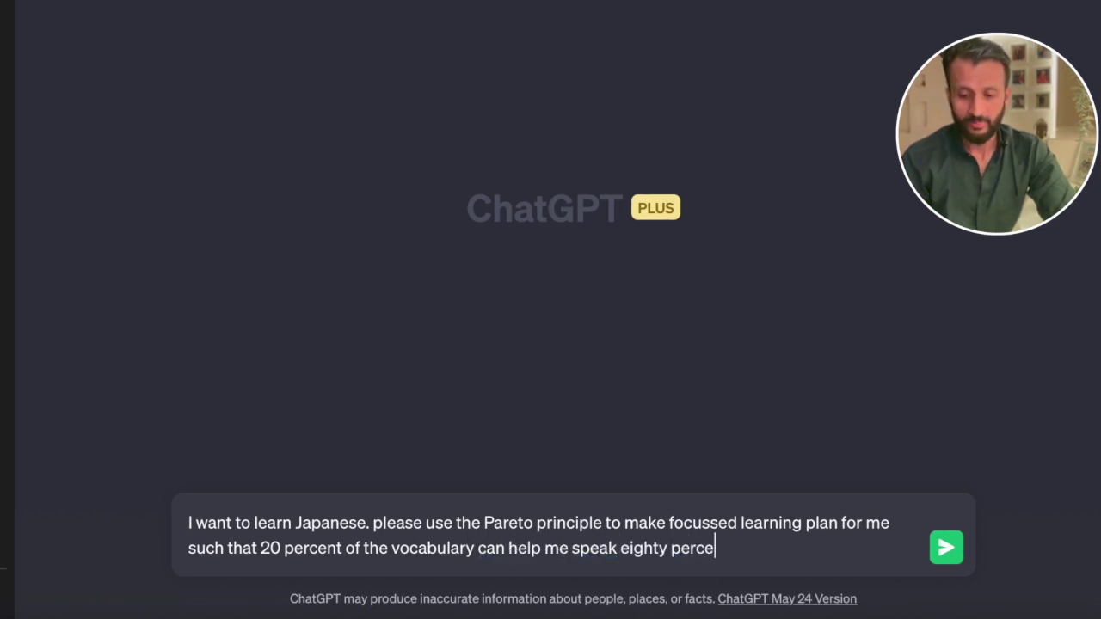
pyautogui.write('nt of the lang')
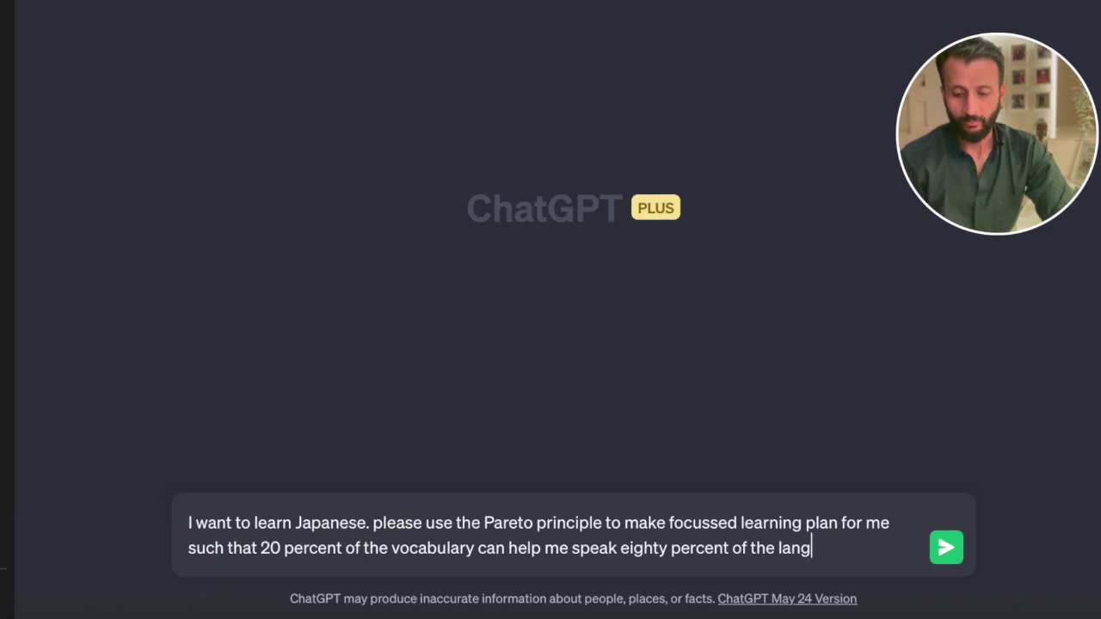
pyautogui.write('uage')
pyautogui.press('Return')
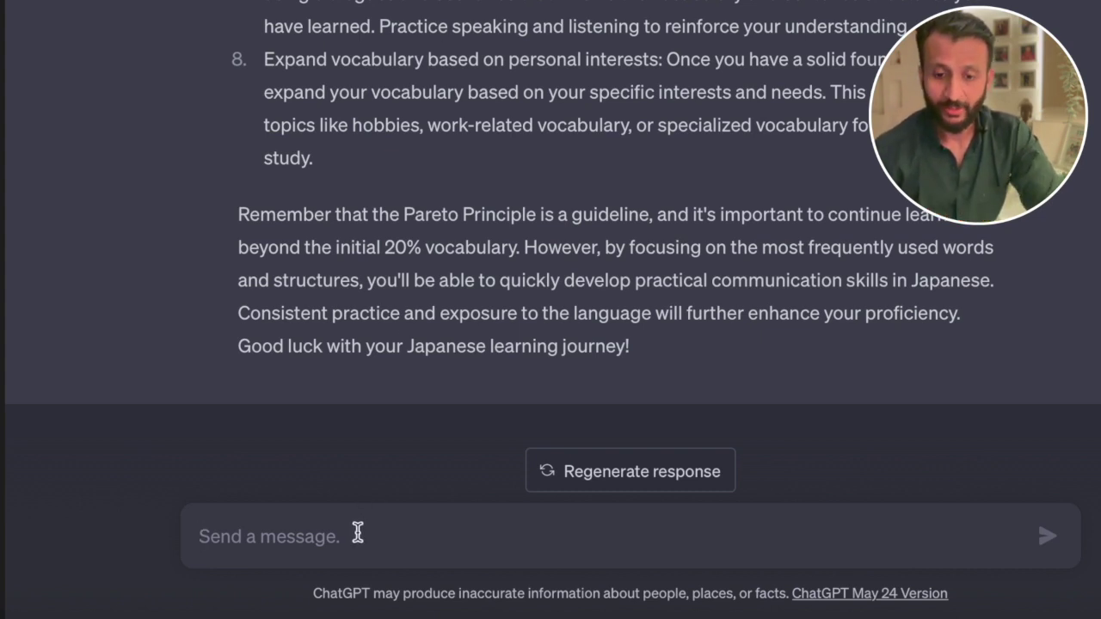
# - Ask for a focussed study schedule based on the above guidance, with necessary tests and breaks, spread over 4 weeks
pyautogui.write('please help me and cr')
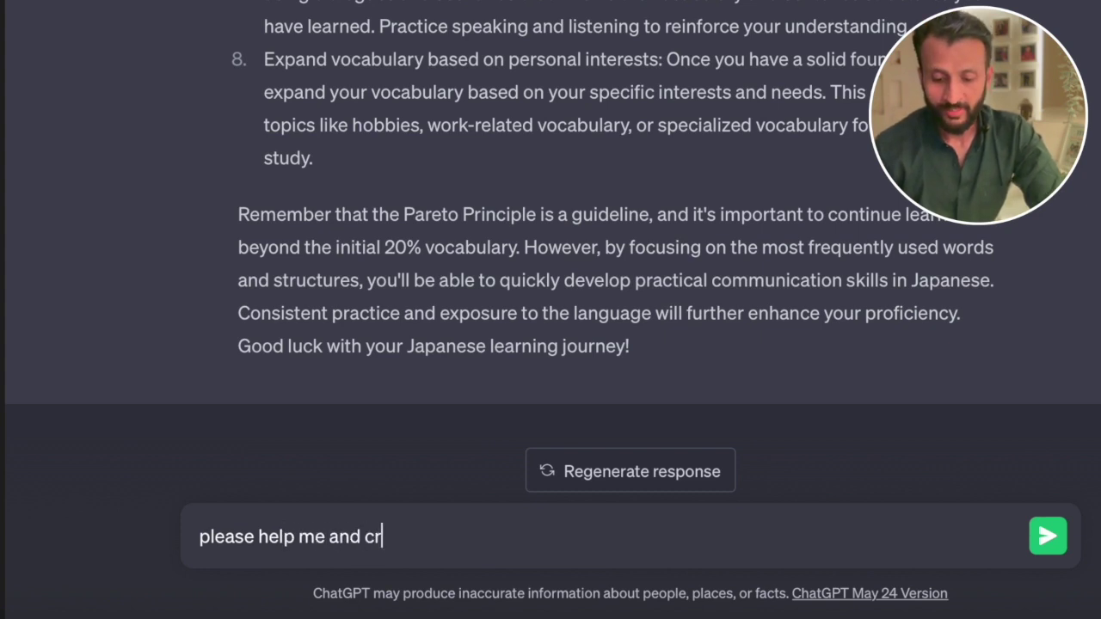
pyautogui.write('eate a focusse')
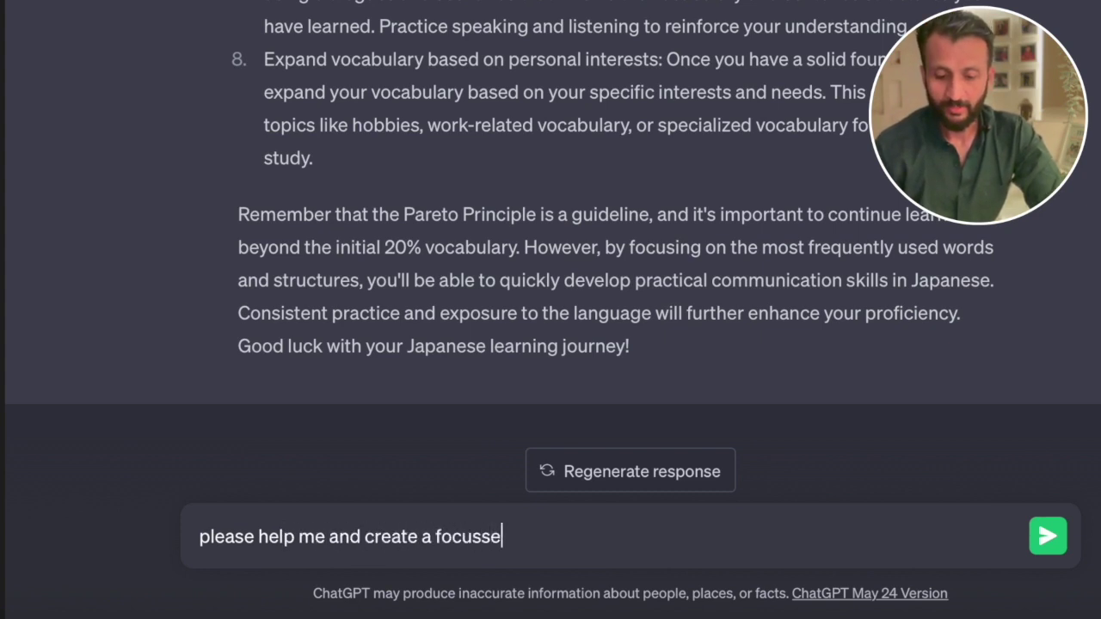
pyautogui.write('d')
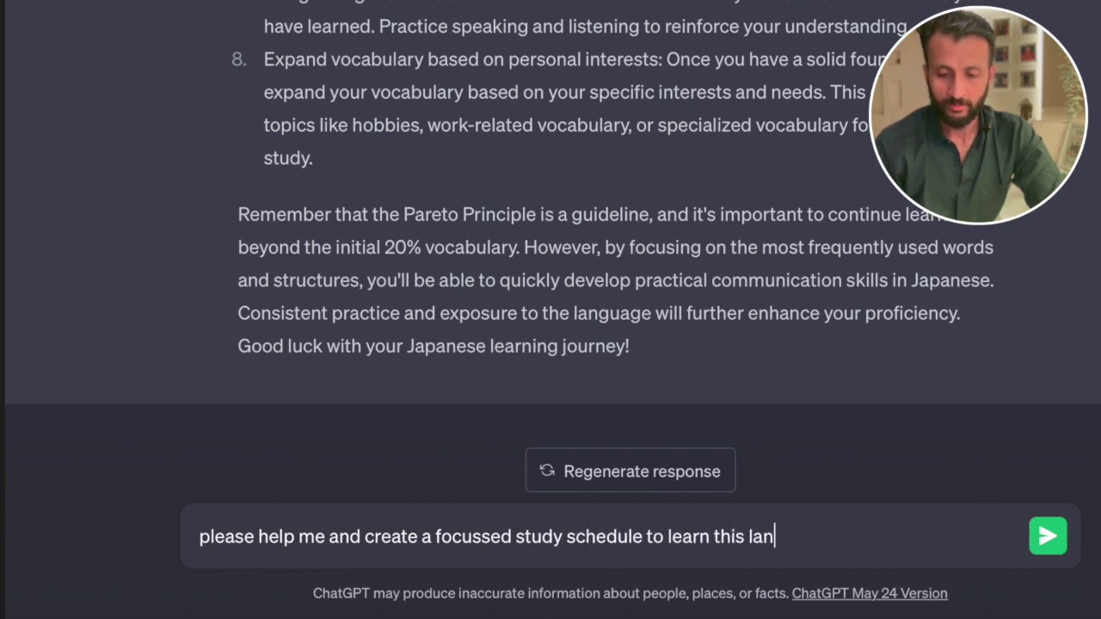
pyautogui.write('guage based on')
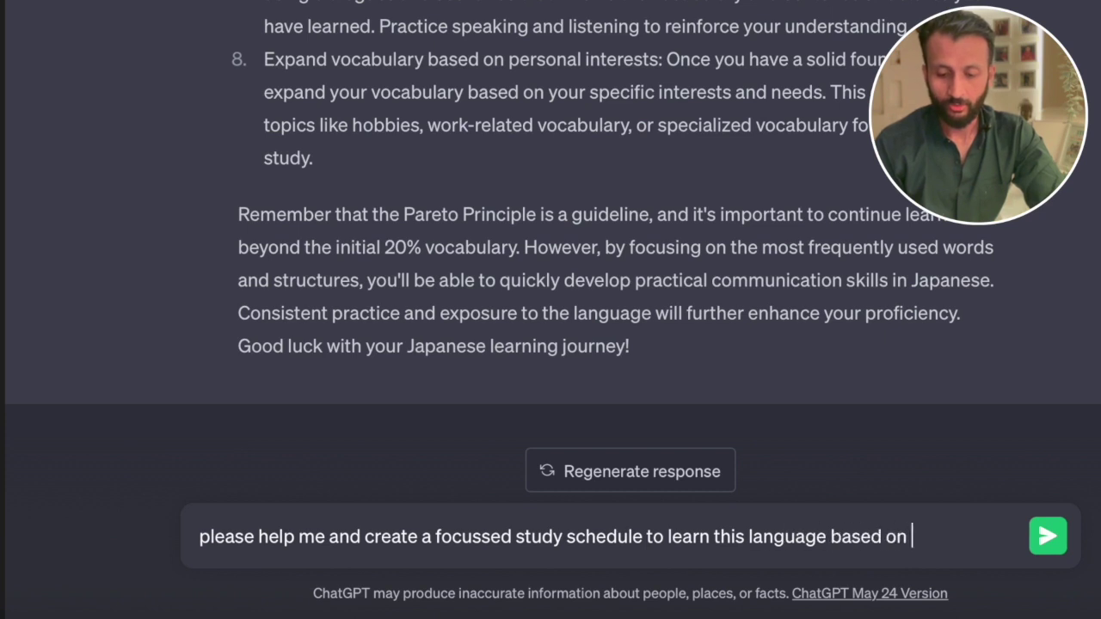
pyautogui.write(' the above guidance along with necessary tests and bre')
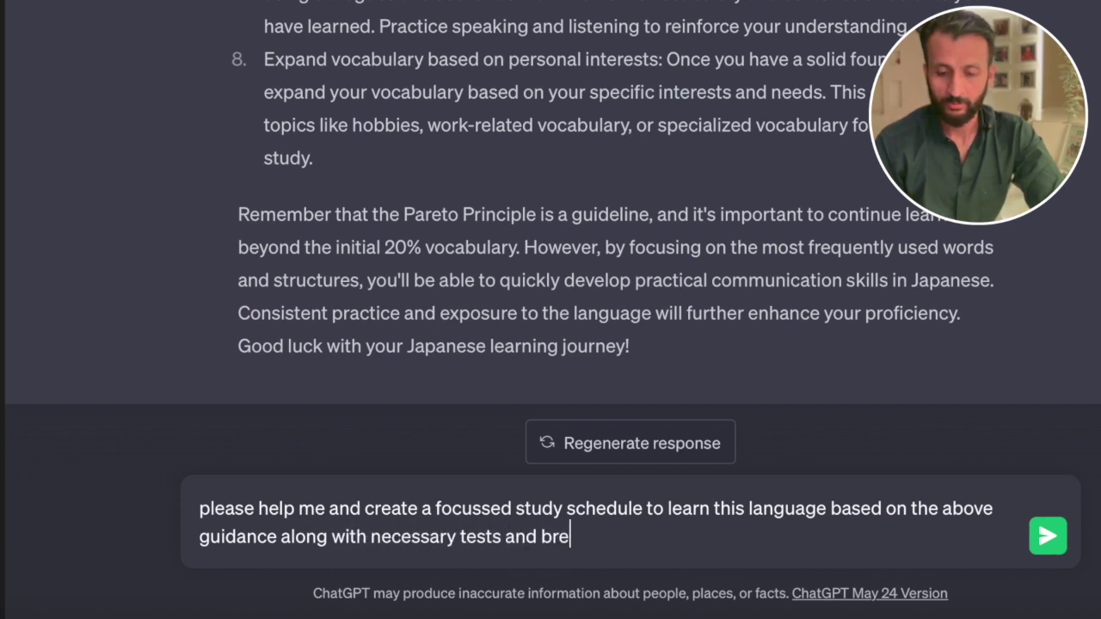
pyautogui.write('aks . this ')
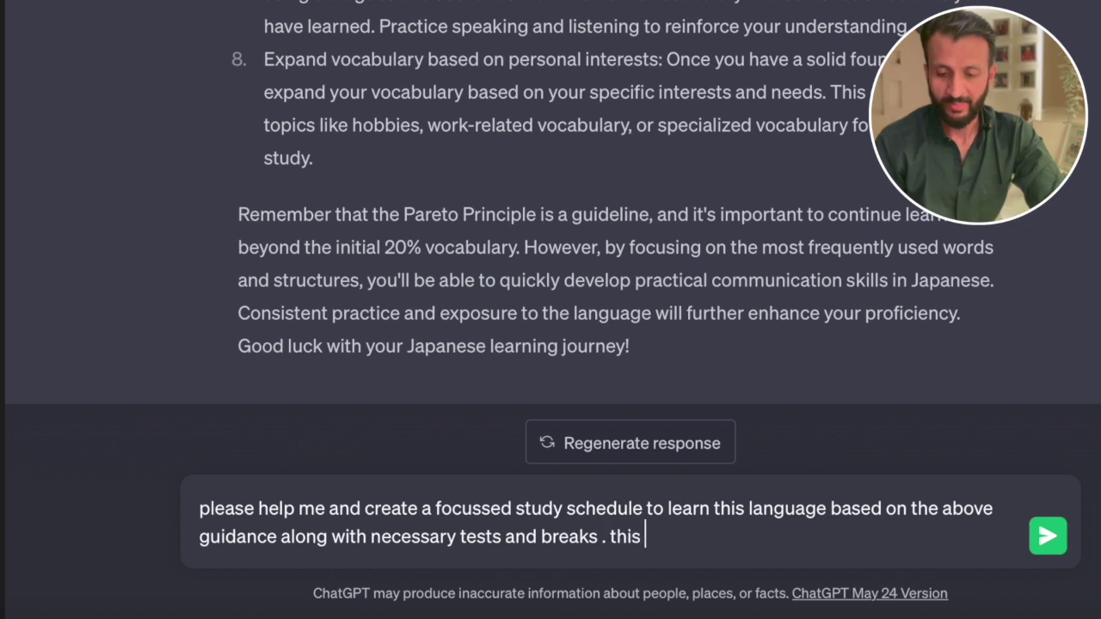
pyautogui.write('schedule')
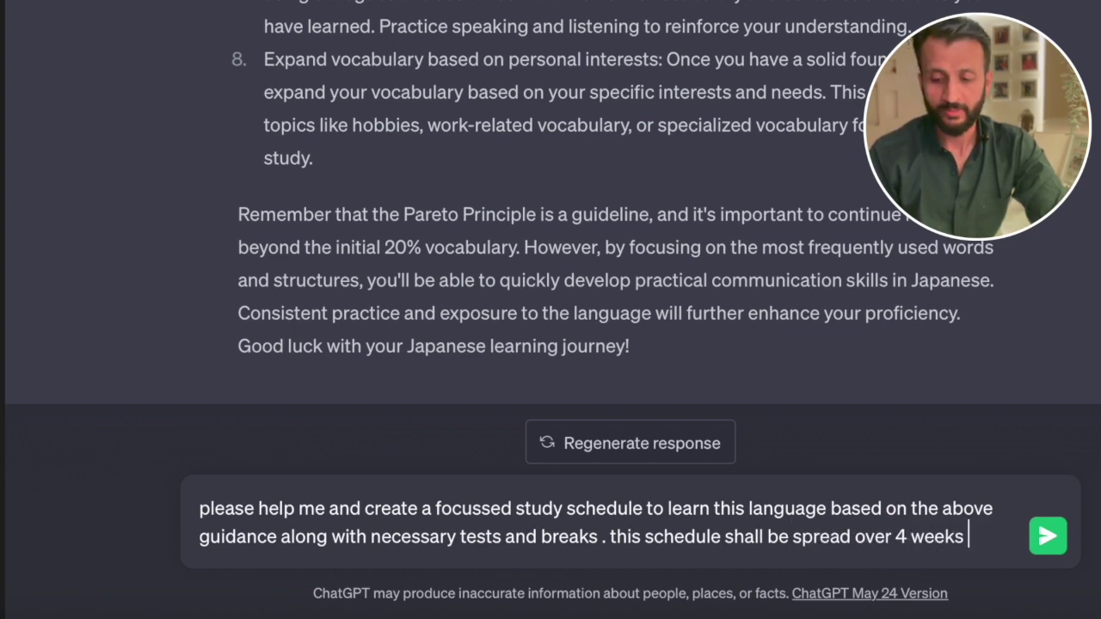
pyautogui.write('shall be spread over 4 weeks')
pyautogui.press('Return')
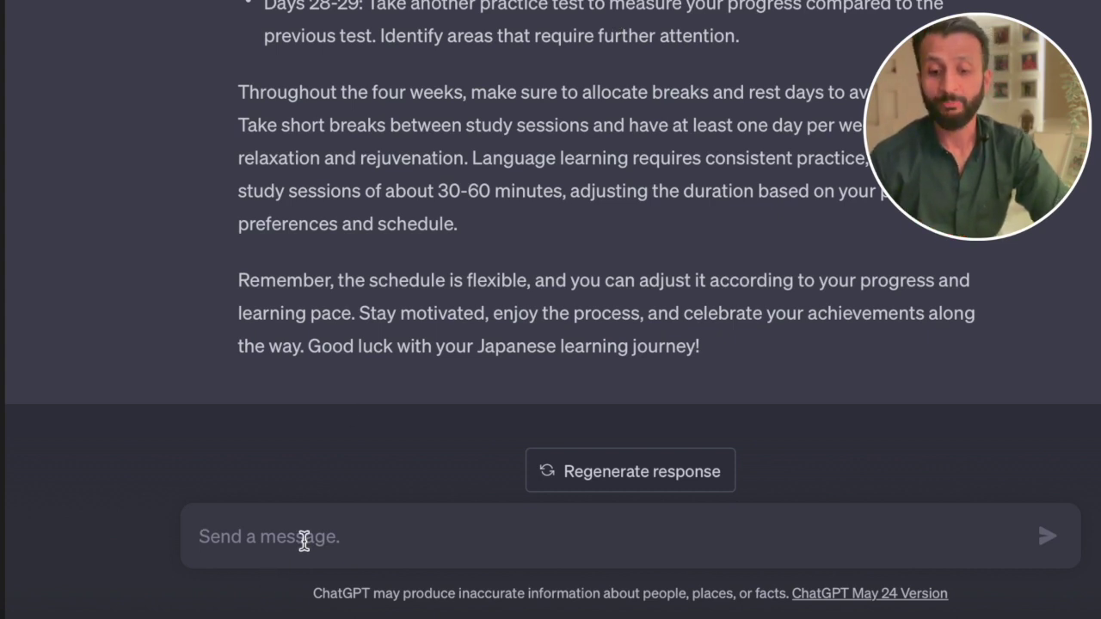
# - Ask ChatGPT to help with amazing resources to learn this language
pyautogui.write('ng reso')
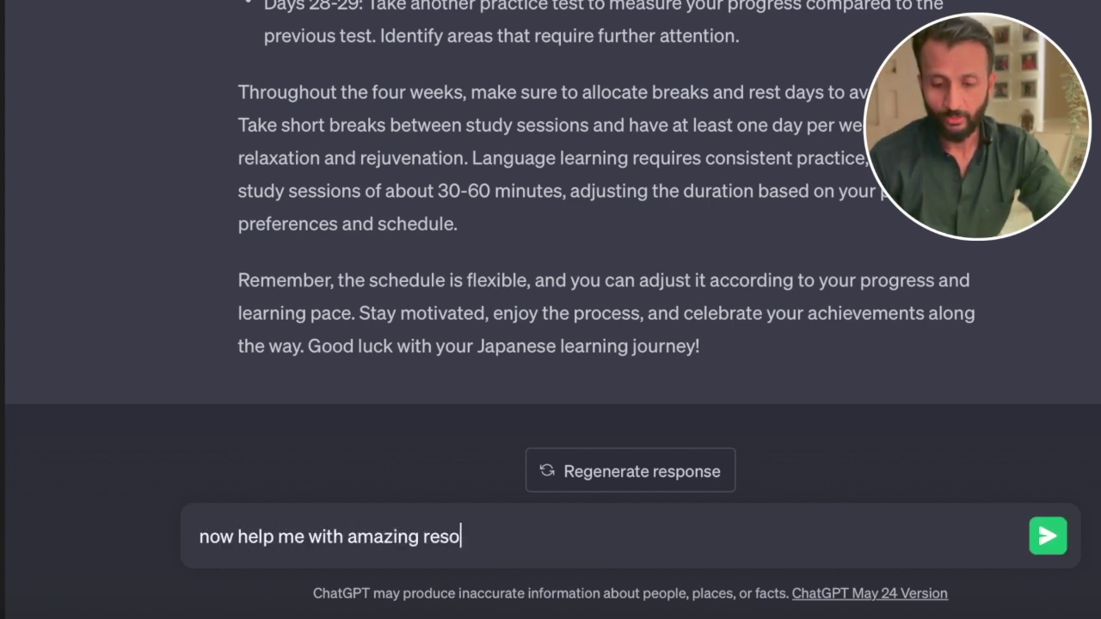
pyautogui.write('urces to ')
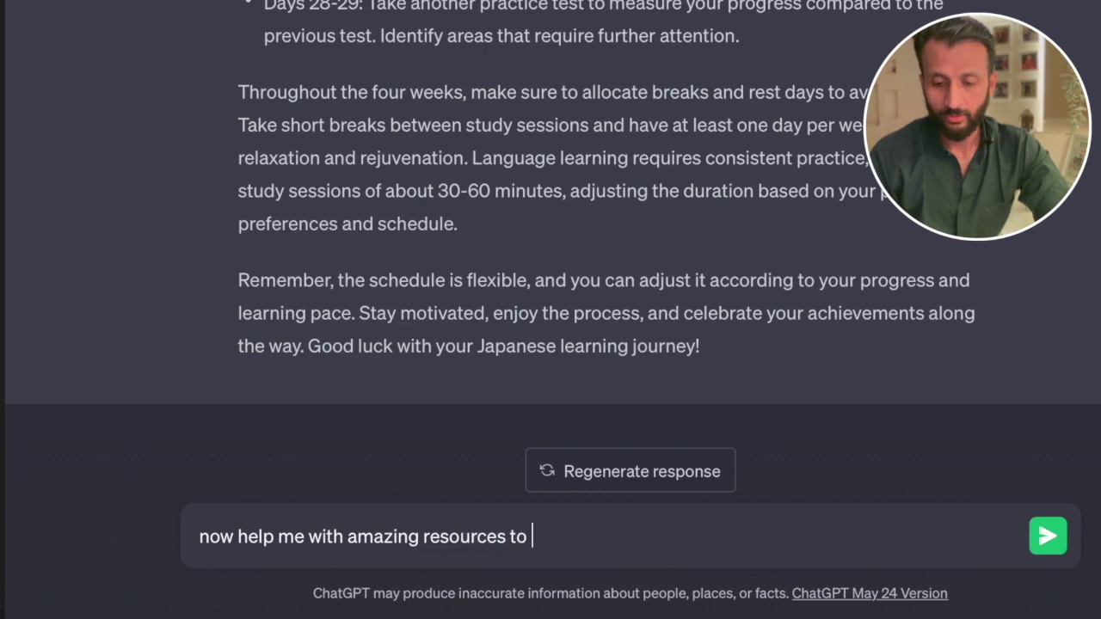
pyautogui.write('learn this language')
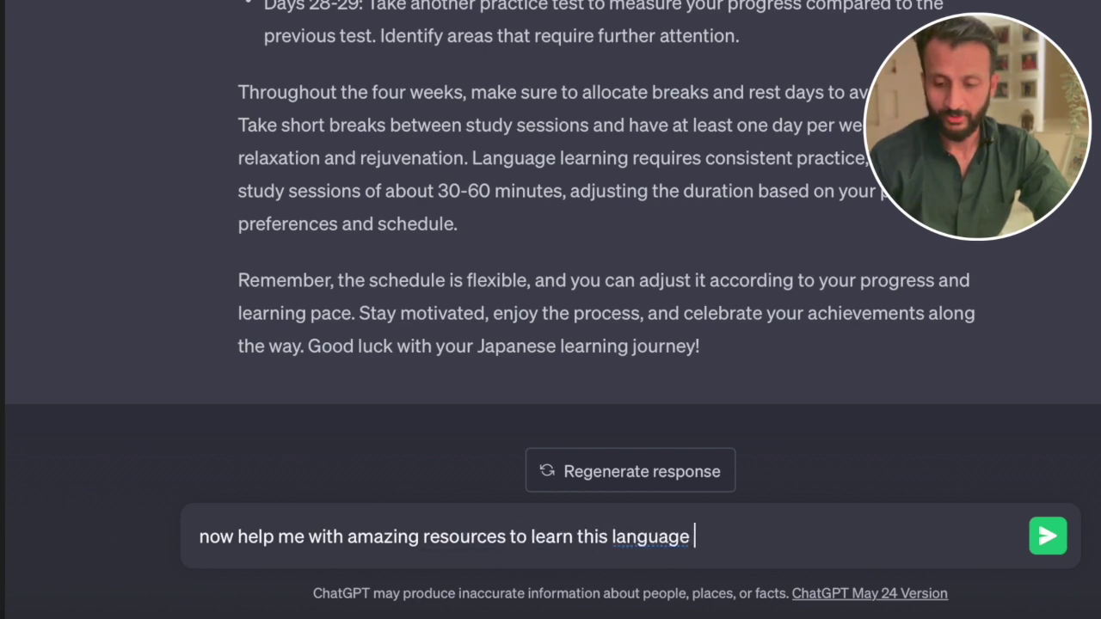
pyautogui.press('Return')
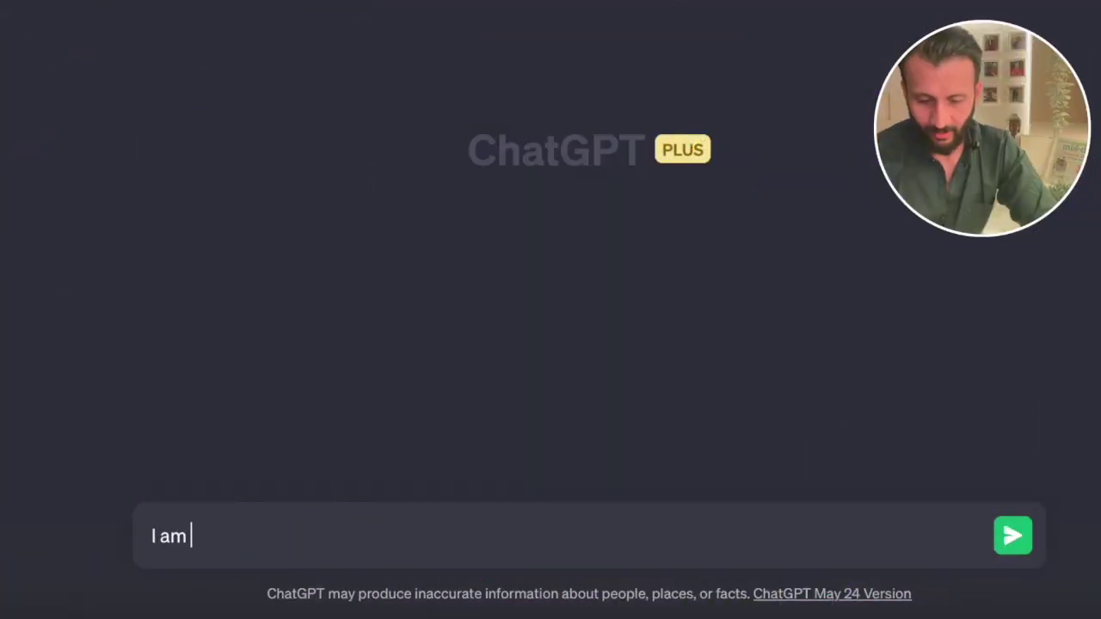
# - In a new chat, request an exercise and diet plan for a 38 year old male weighing 82kgs, gaining at least 3 kgs muscle and losing 5 kgs fat
pyautogui.write('38 year old male weighing 82')
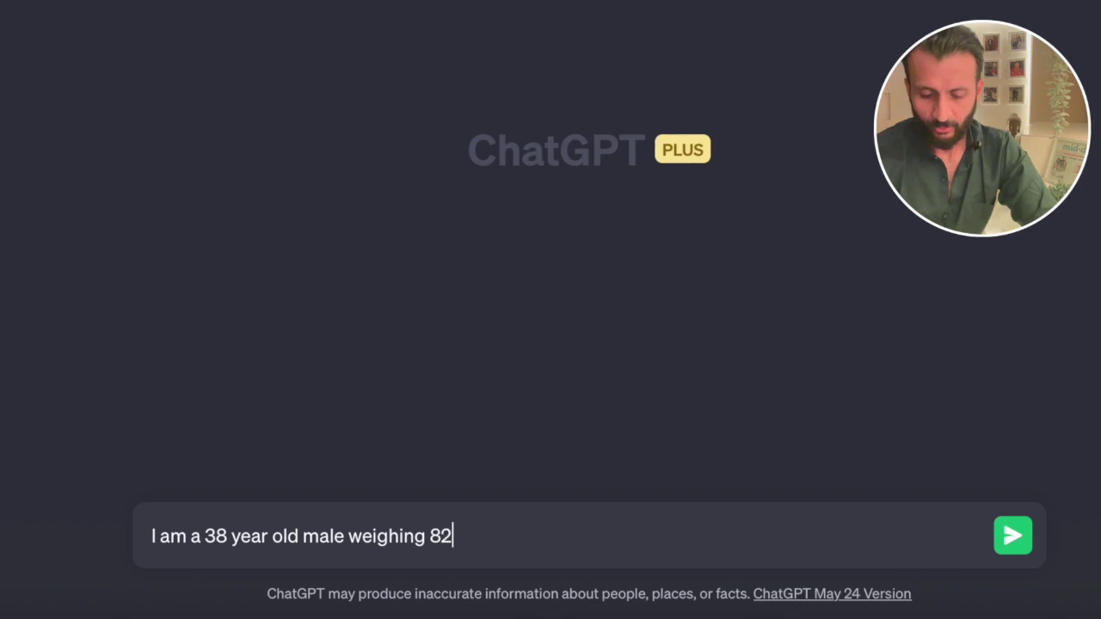
pyautogui.write('kgs...I would like')
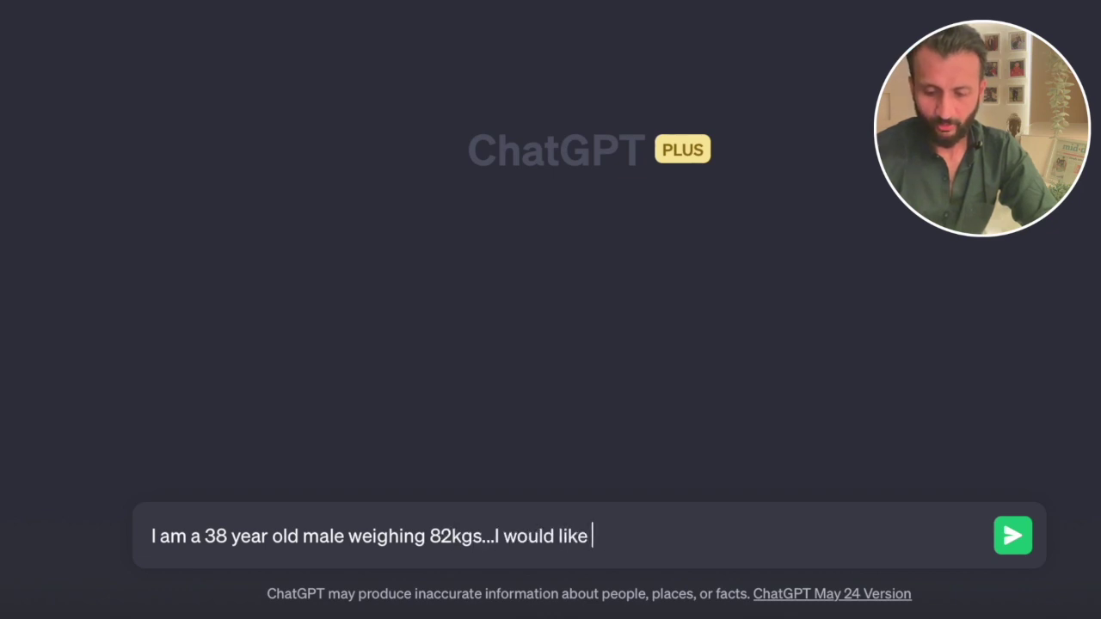
pyautogui.write(' put on atleas')
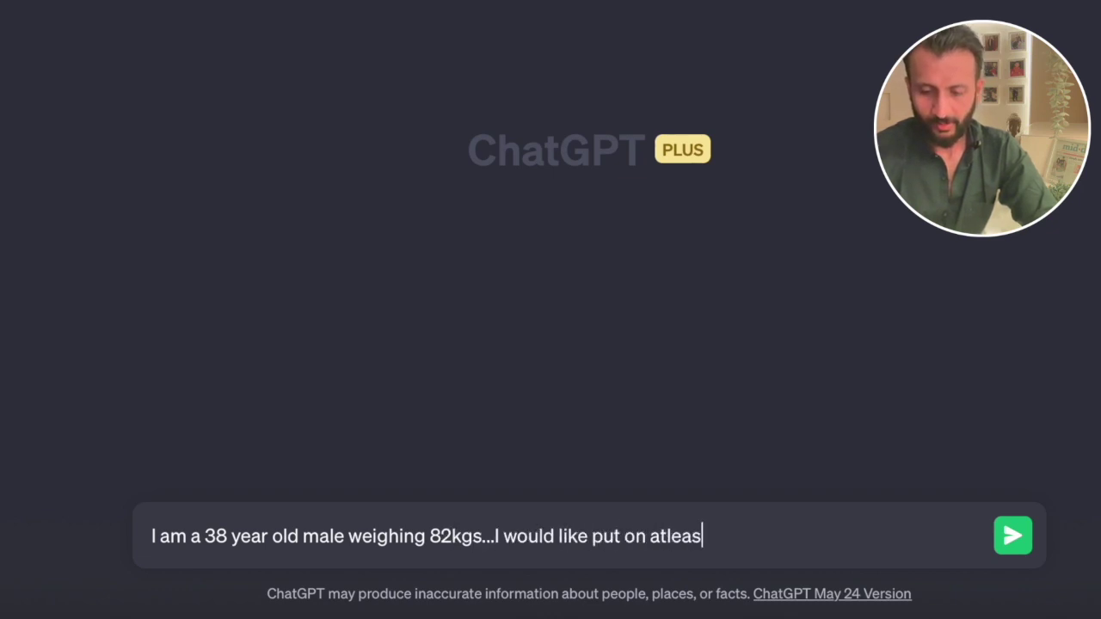
pyautogui.write('t 3 kgs of mus')
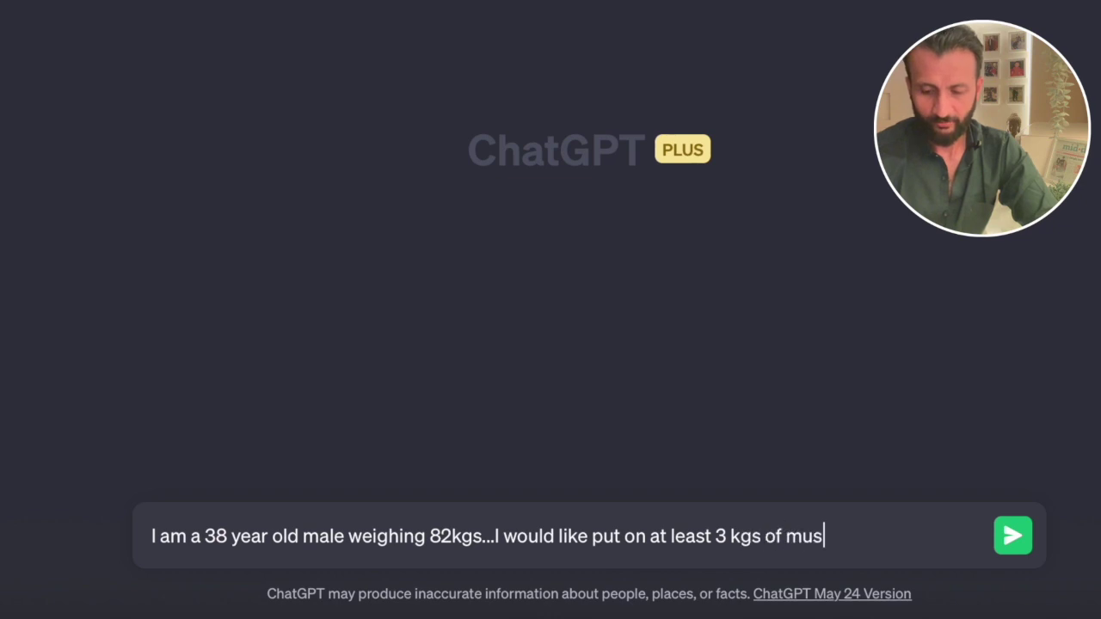
pyautogui.write('cle and lose')
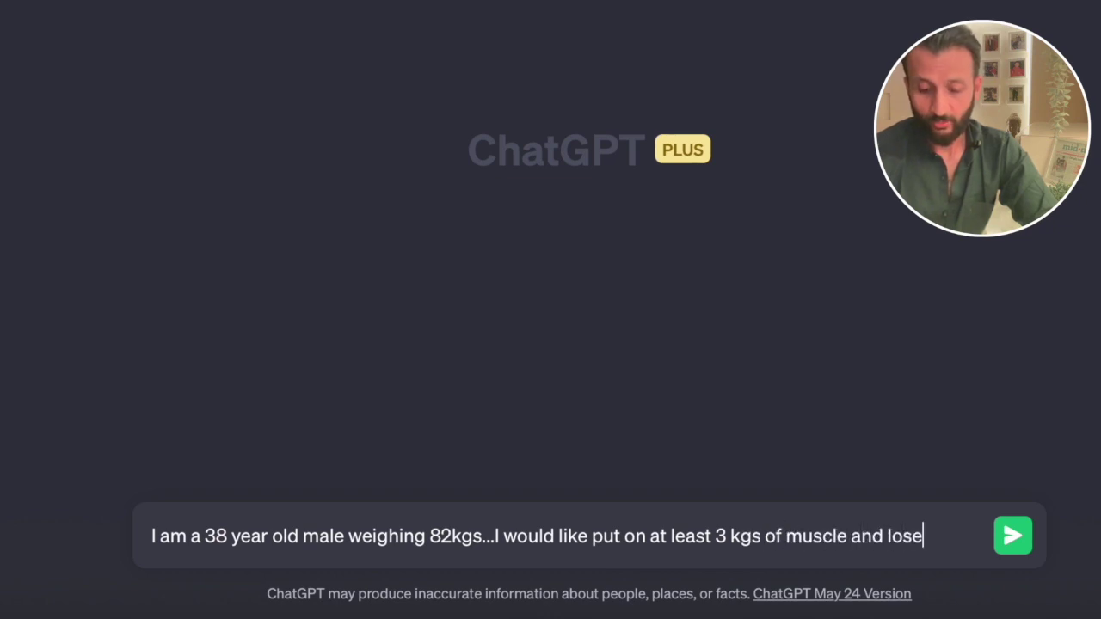
pyautogui.write(' 5 kgs of f')
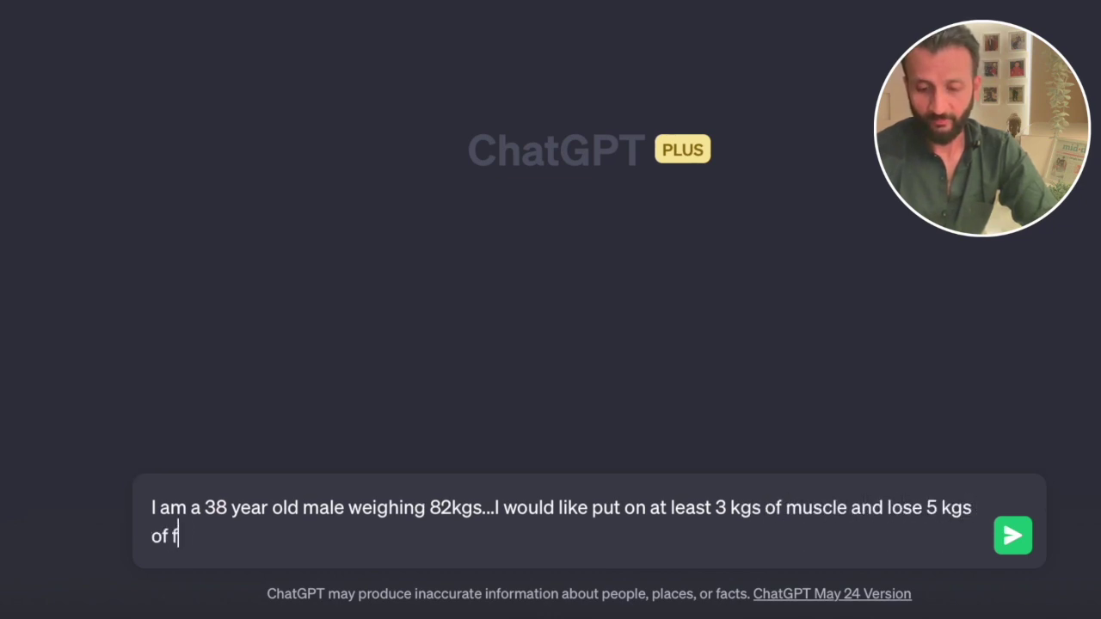
pyautogui.write('at..can you ')
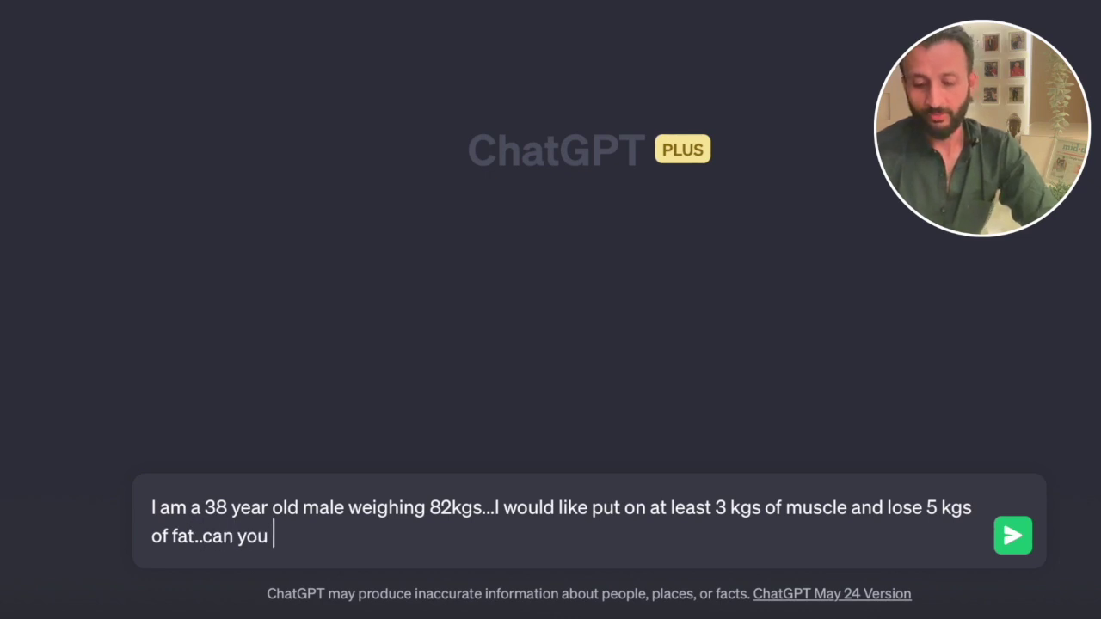
pyautogui.write('provide an')
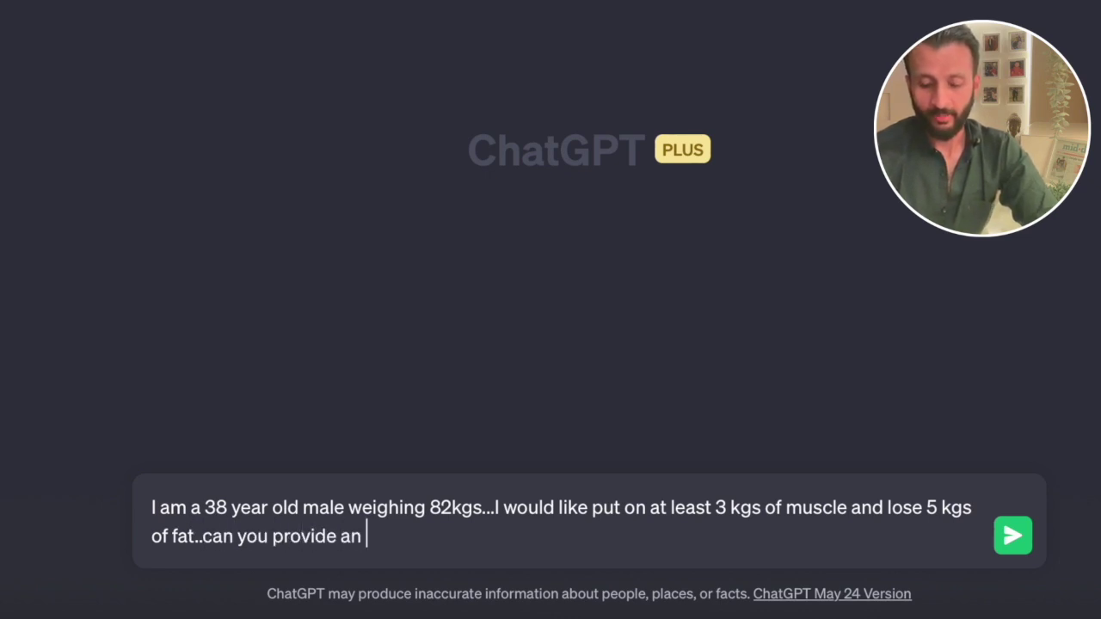
pyautogui.write(' excercise and die')
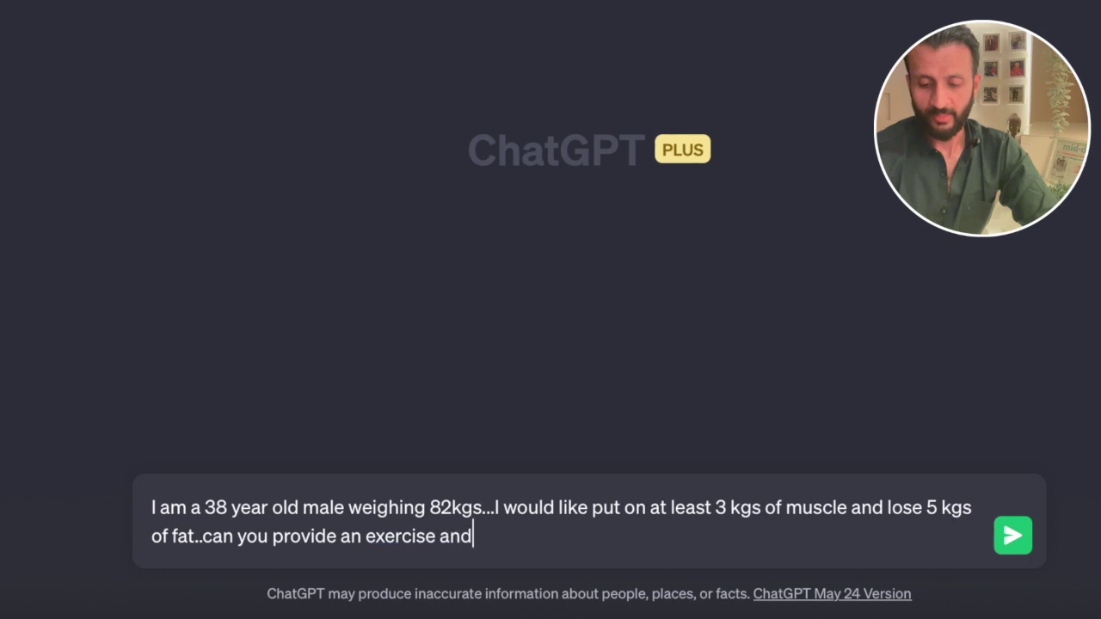
pyautogui.write('t plan for me')
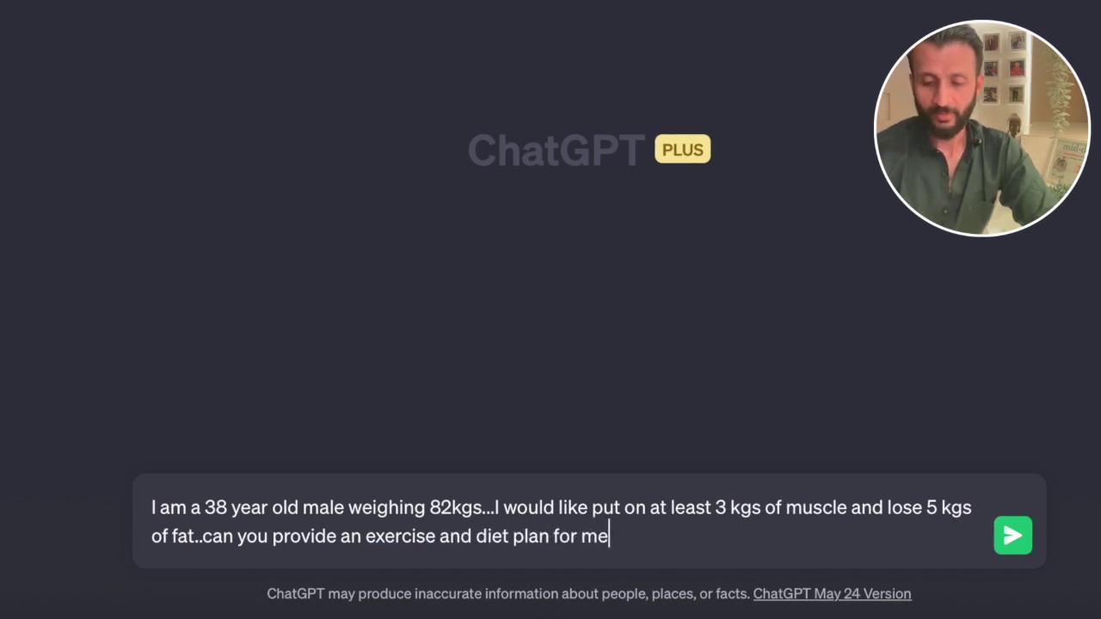
pyautogui.press('Return')
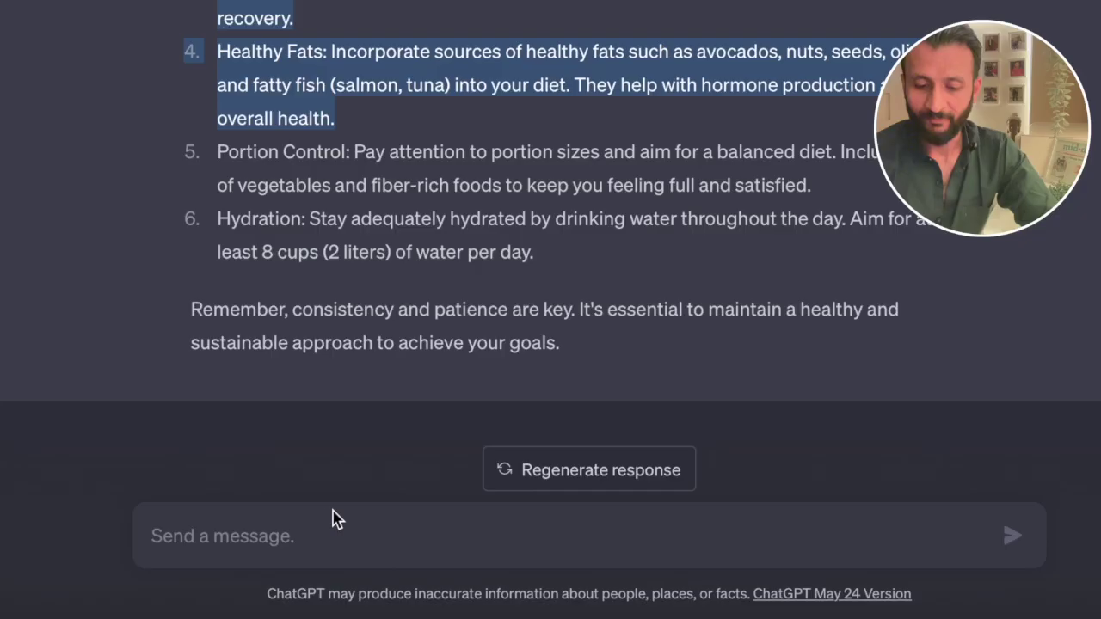
# - Tell ChatGPT you live in India, ask for dishes based on the diet plan provided above, and read through the suggested meals
pyautogui.click(322, 536)
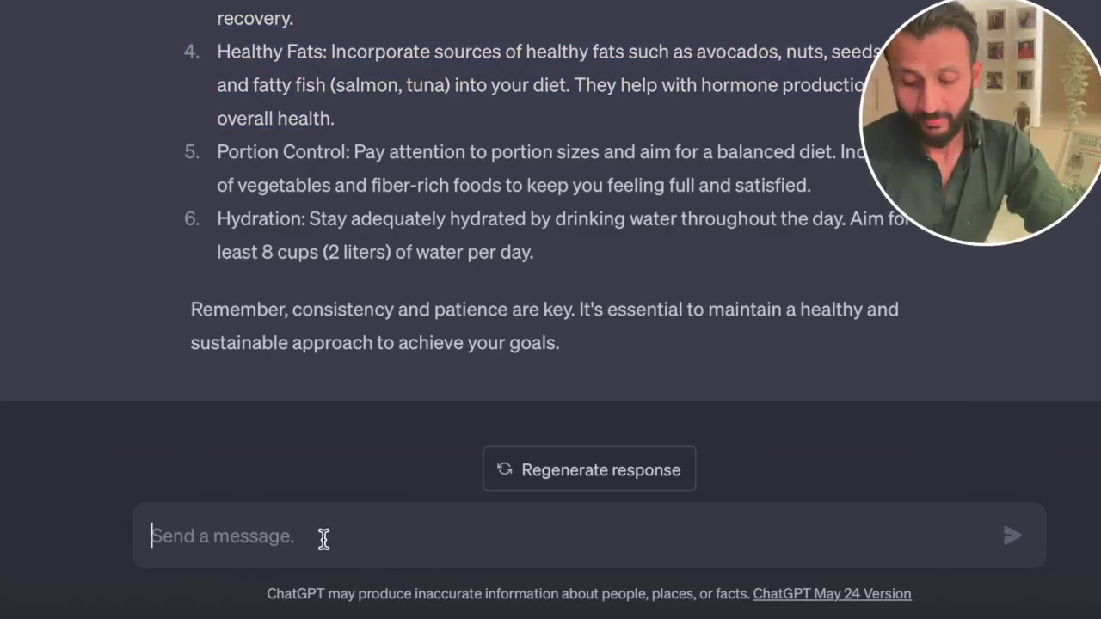
pyautogui.write('I live in india')
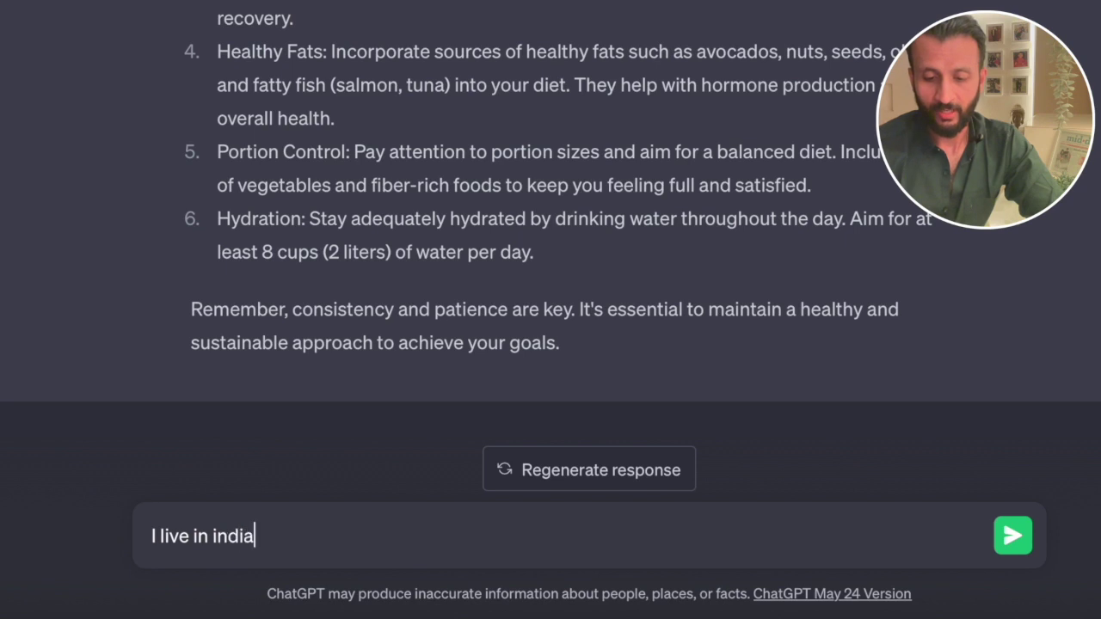
pyautogui.write('..so cou')
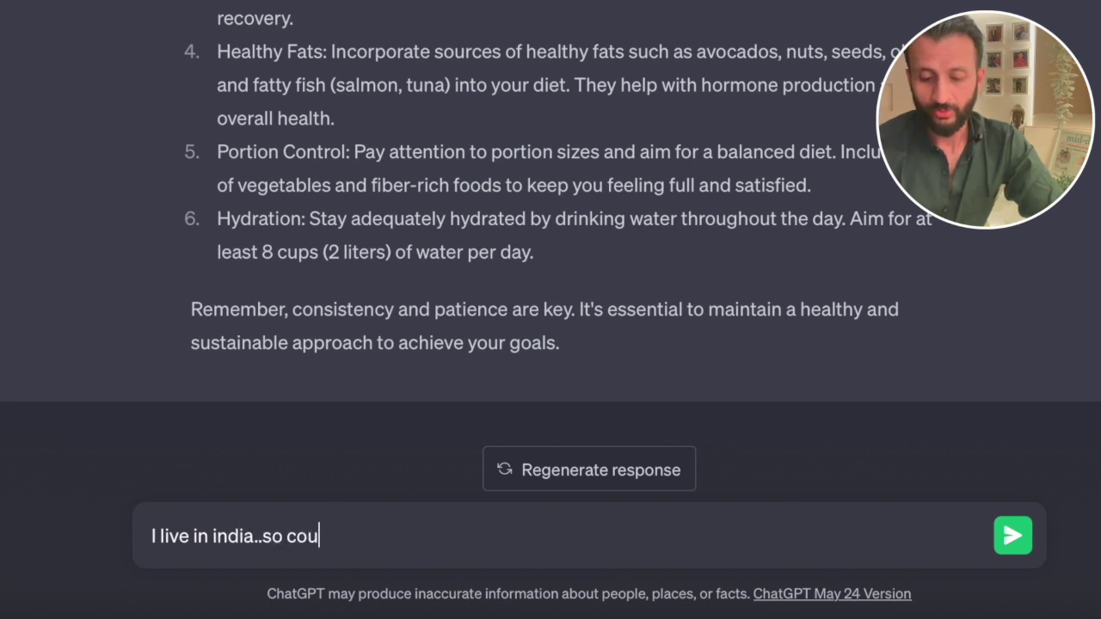
pyautogui.write('ld you recommend so')
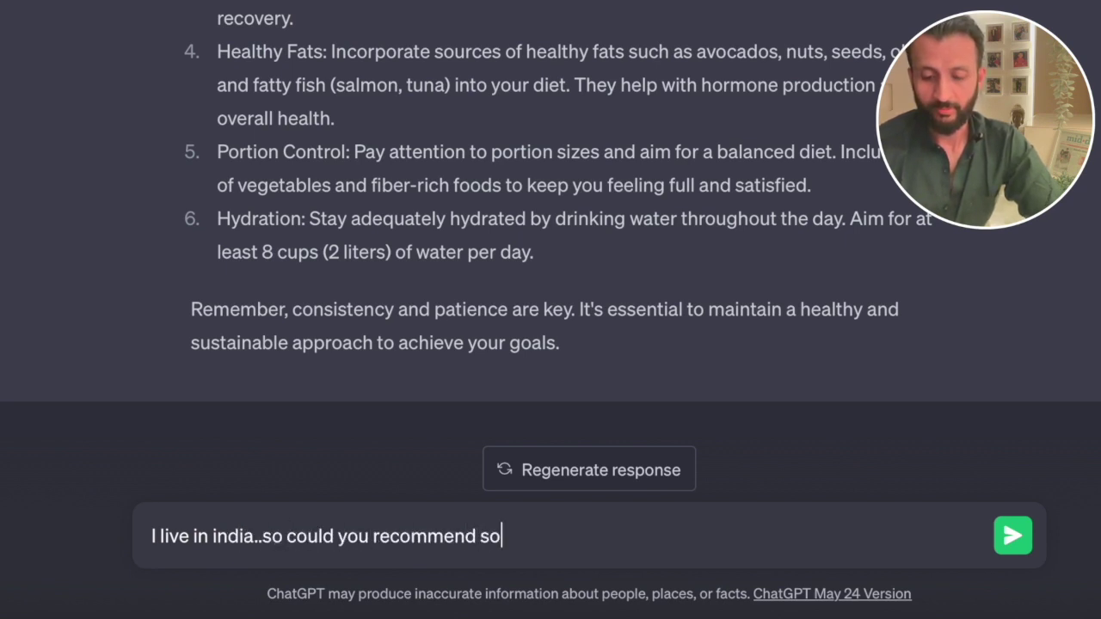
pyautogui.write('me dishes based on the diet ')
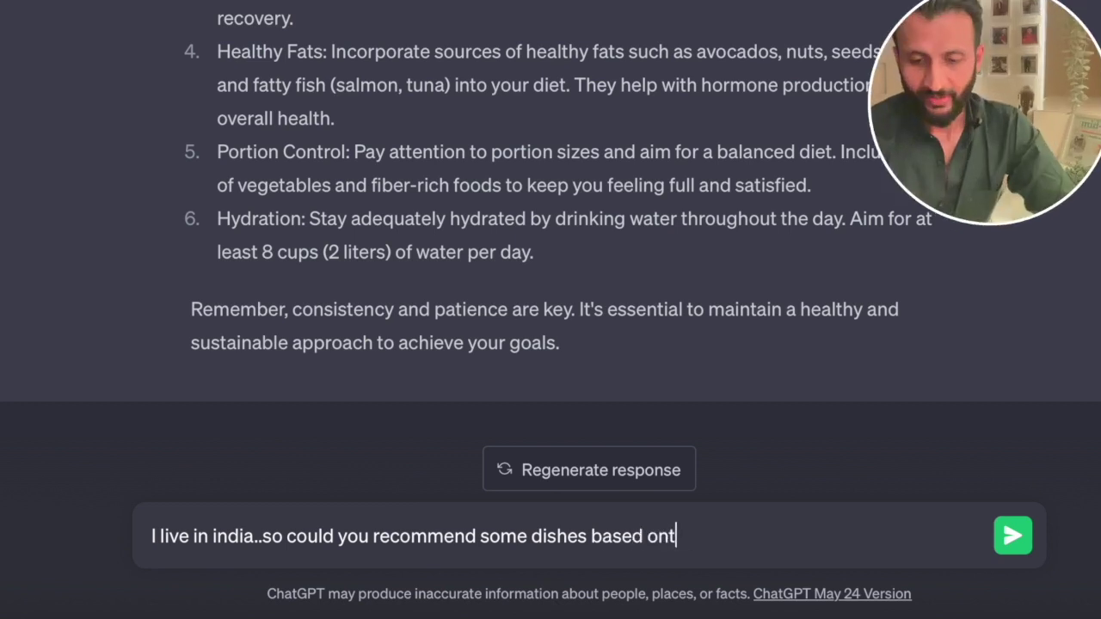
pyautogui.write('plan you have provided above')
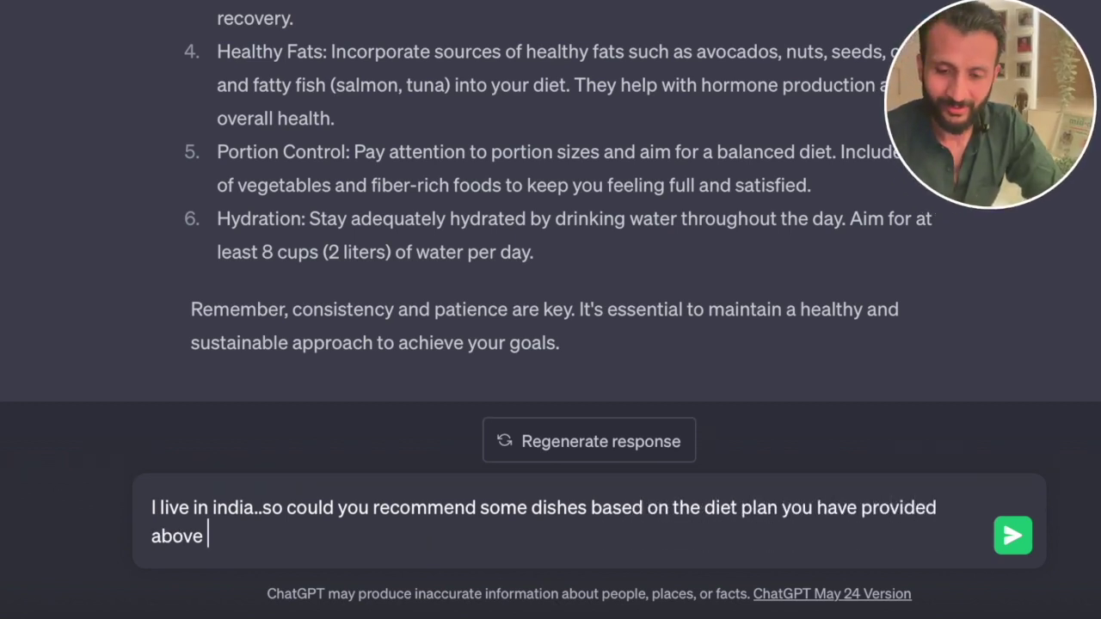
pyautogui.press('Return')
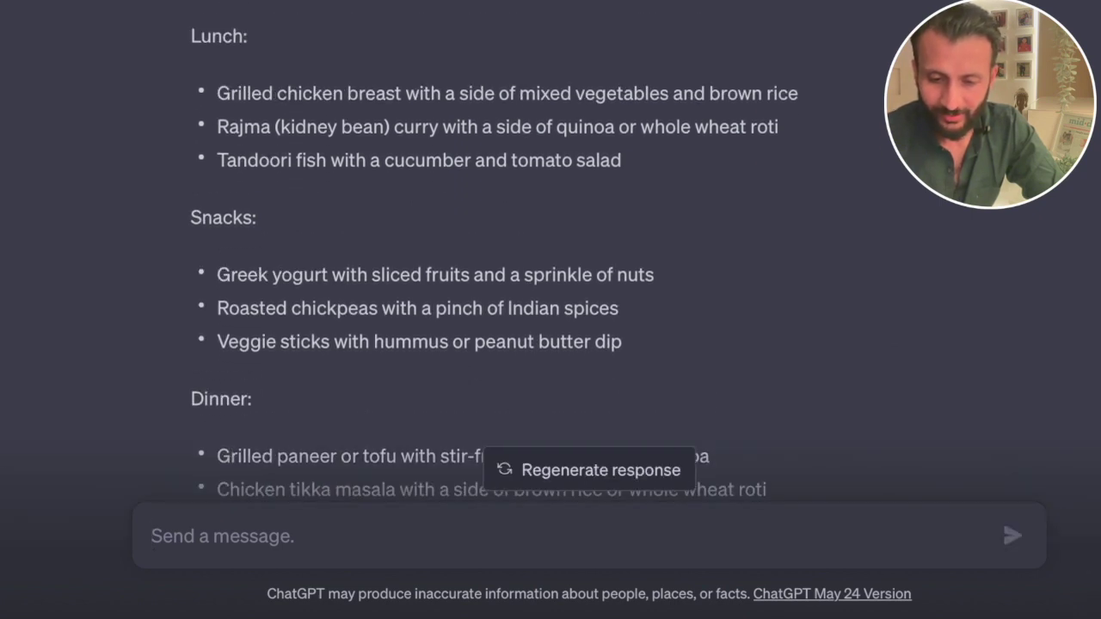
pyautogui.scroll(-1, 589, 19)
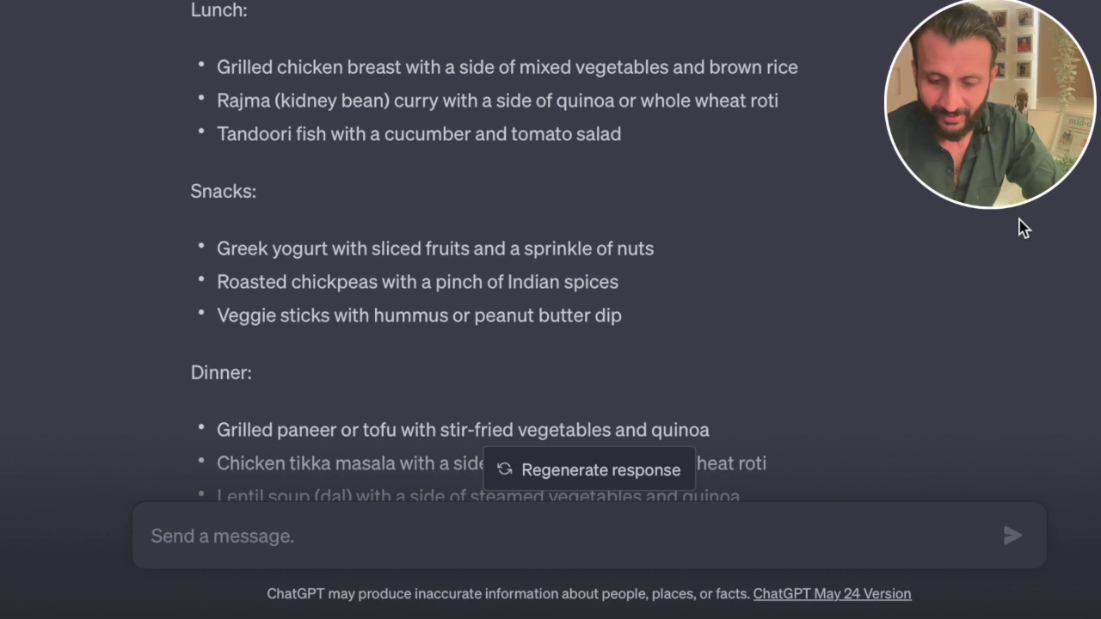
pyautogui.scroll(-2, 552, 12)
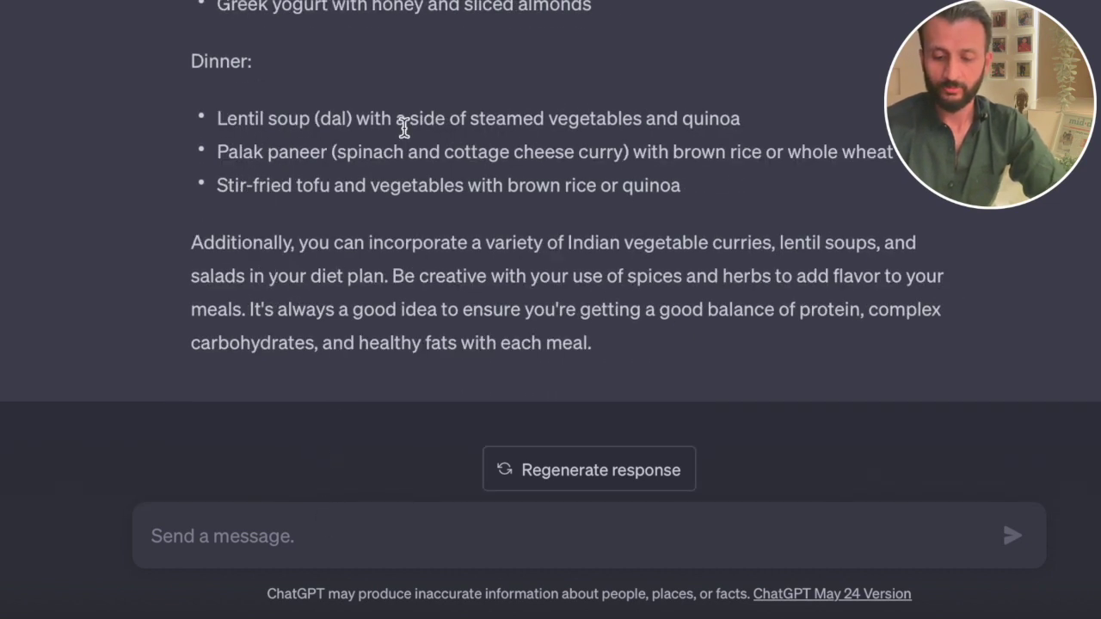
# - Ask for the recipe for the suggested stir-fried tofu and vegetables with brown rice, mentioning never having cooked it, and highlight the returned ingredients
pyautogui.write('I like your gu')
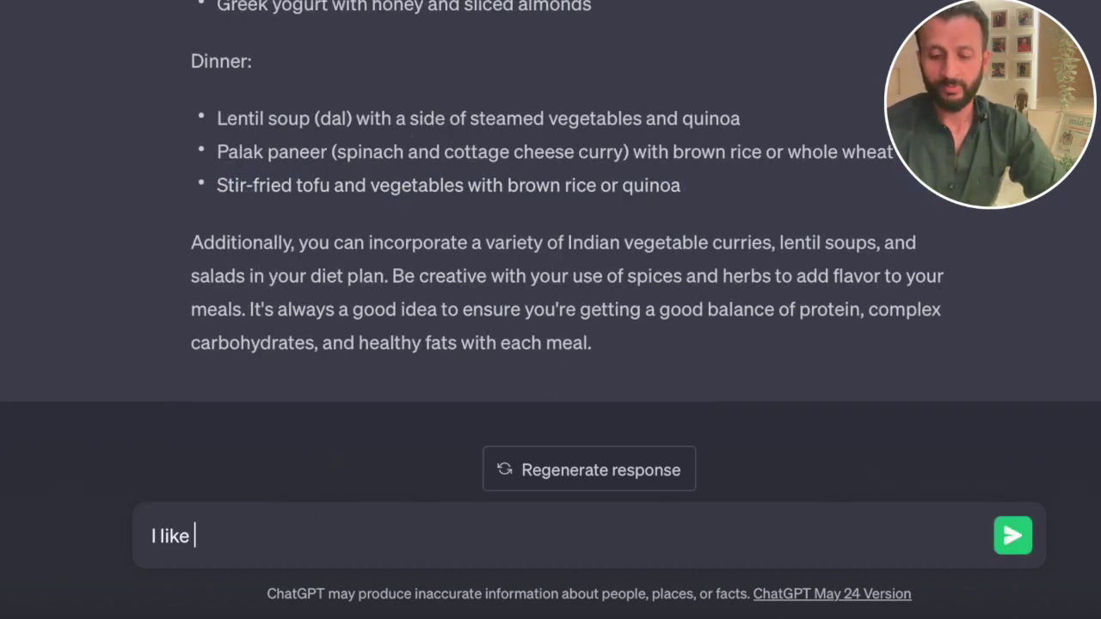
pyautogui.press('BackSpace')
pyautogui.press('BackSpace')
pyautogui.write('suggestion of stir f')
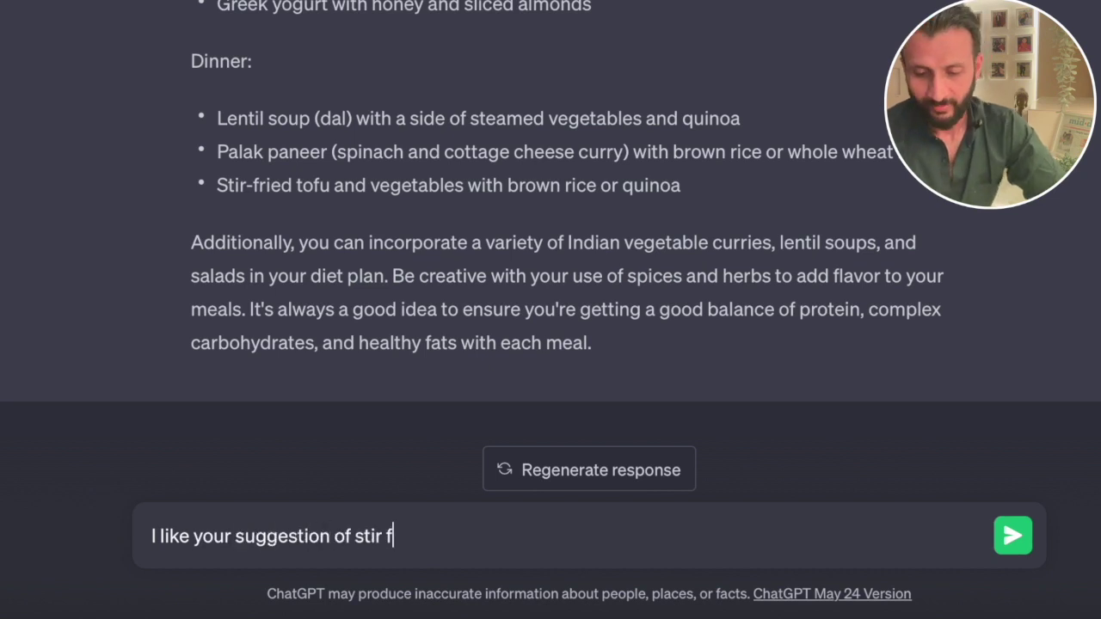
pyautogui.write('ired tofu and vegetable')
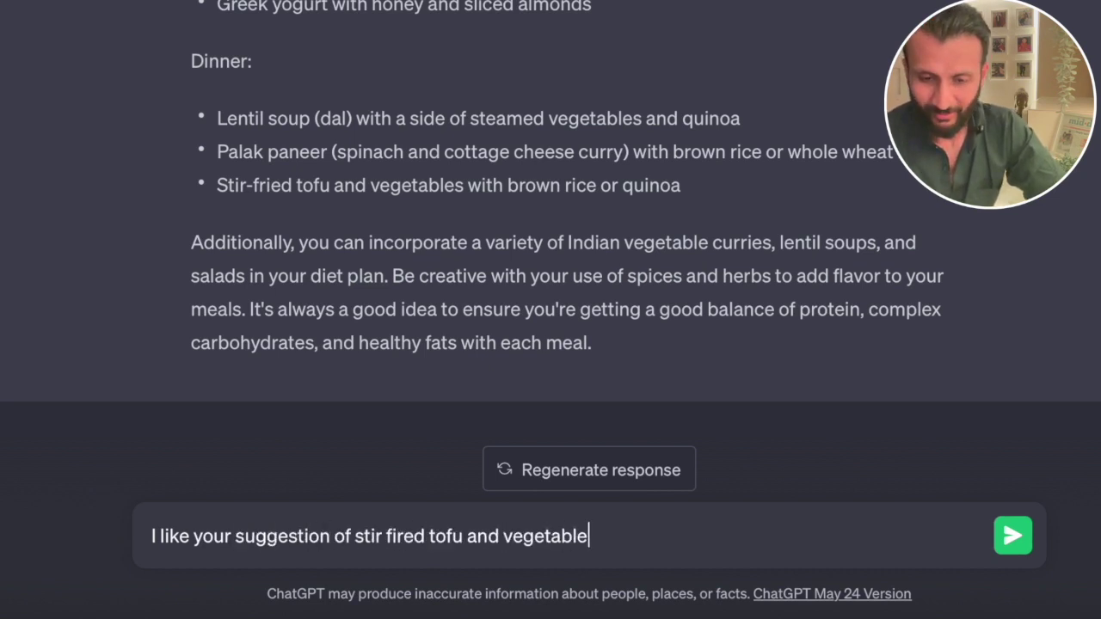
pyautogui.write(' with brown ric')
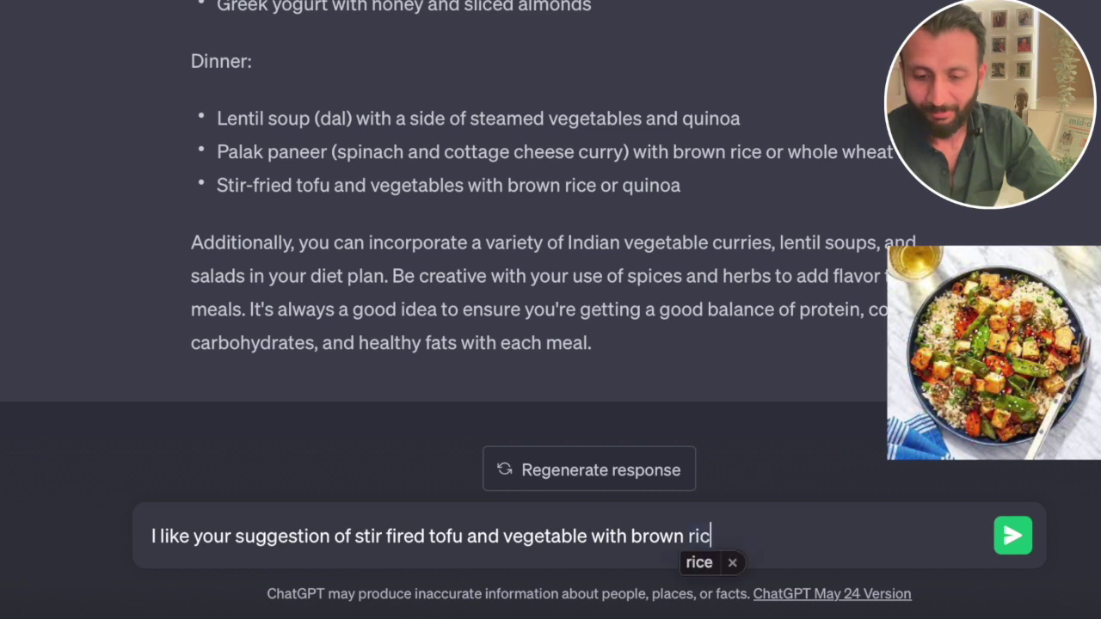
pyautogui.write('e. can you give mt')
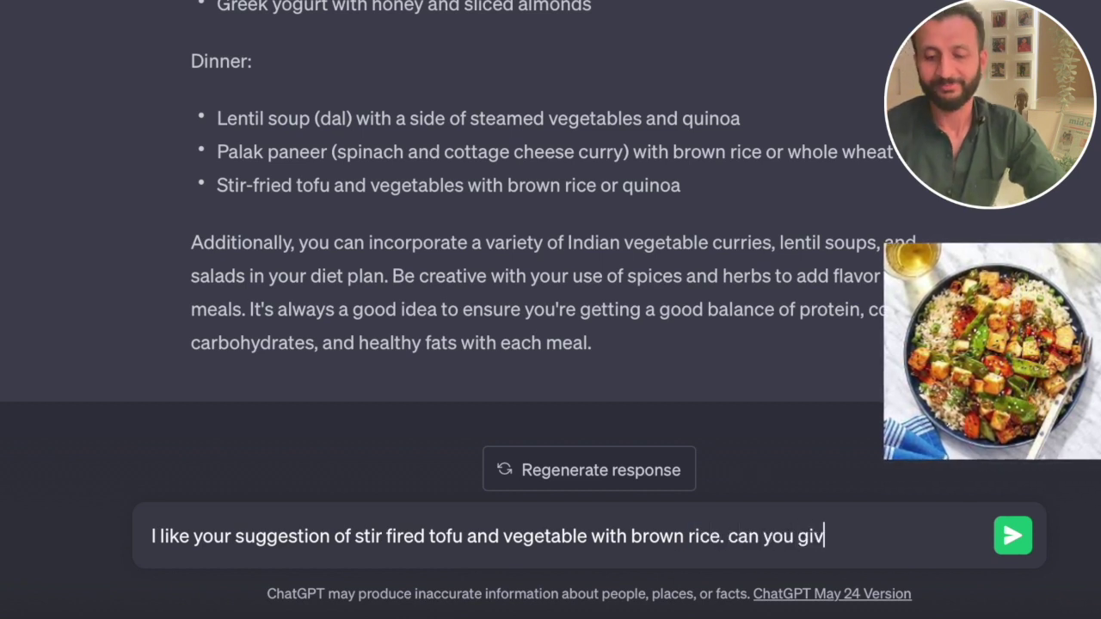
pyautogui.press('BackSpace')
pyautogui.press('BackSpace')
pyautogui.write('e the recepie')
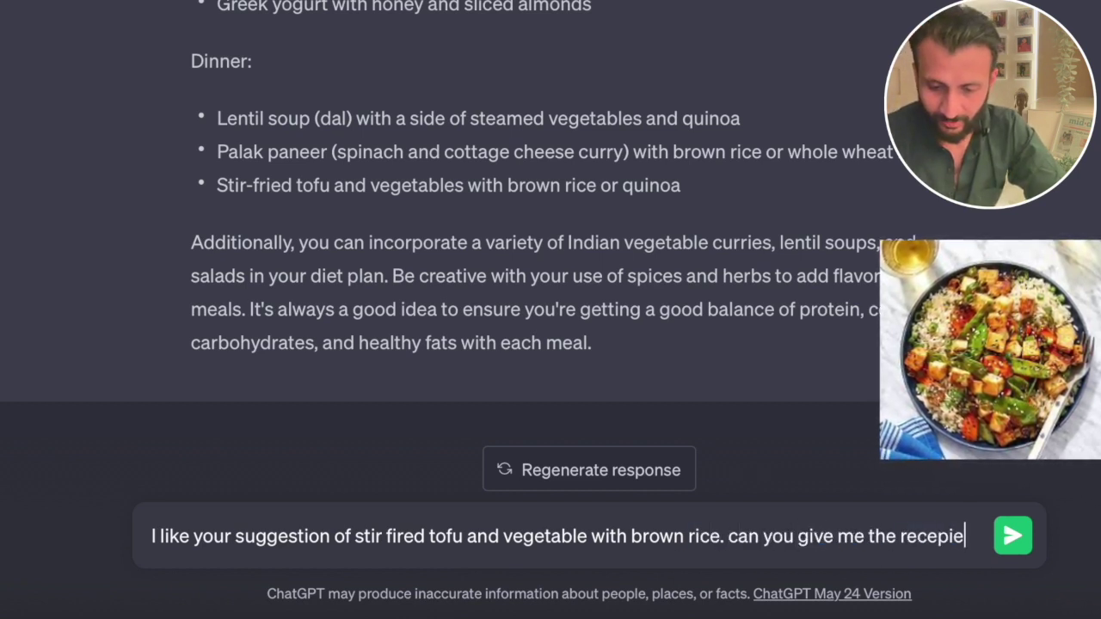
pyautogui.press('BackSpace')
pyautogui.press('BackSpace')
pyautogui.press('BackSpace')
pyautogui.press('BackSpace')
pyautogui.write('ipe for the')
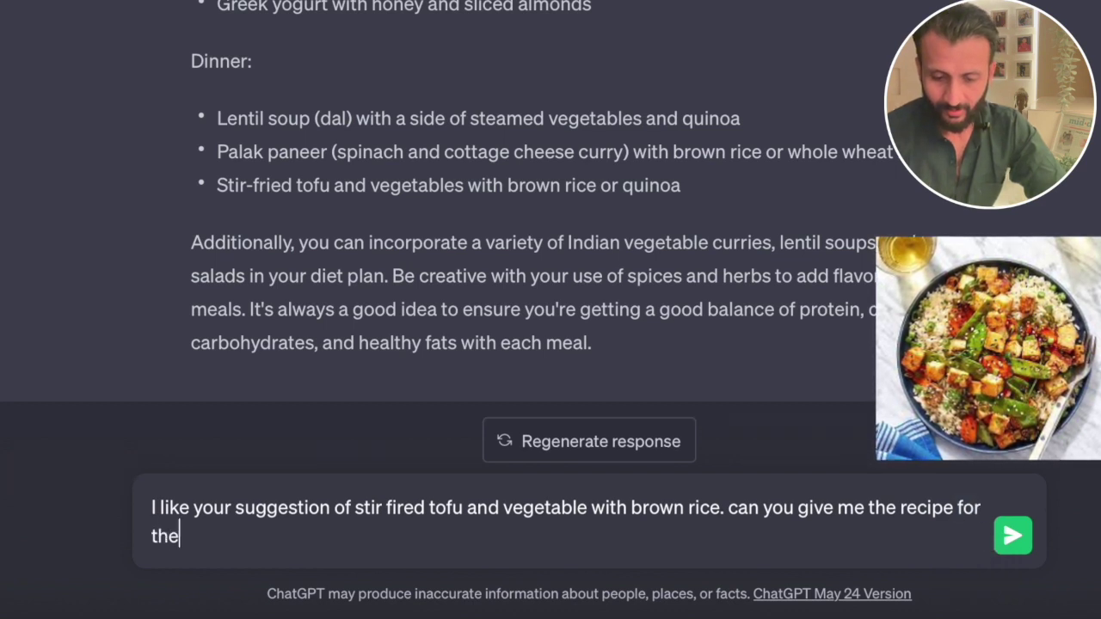
pyautogui.write(' same since i hav')
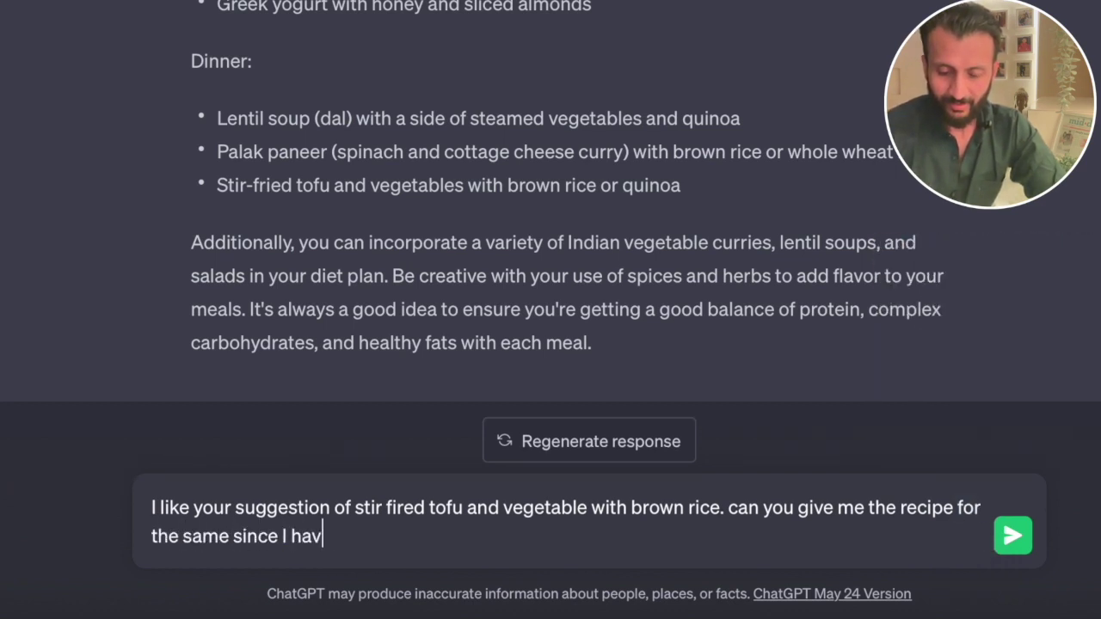
pyautogui.write('e never cooked thi')
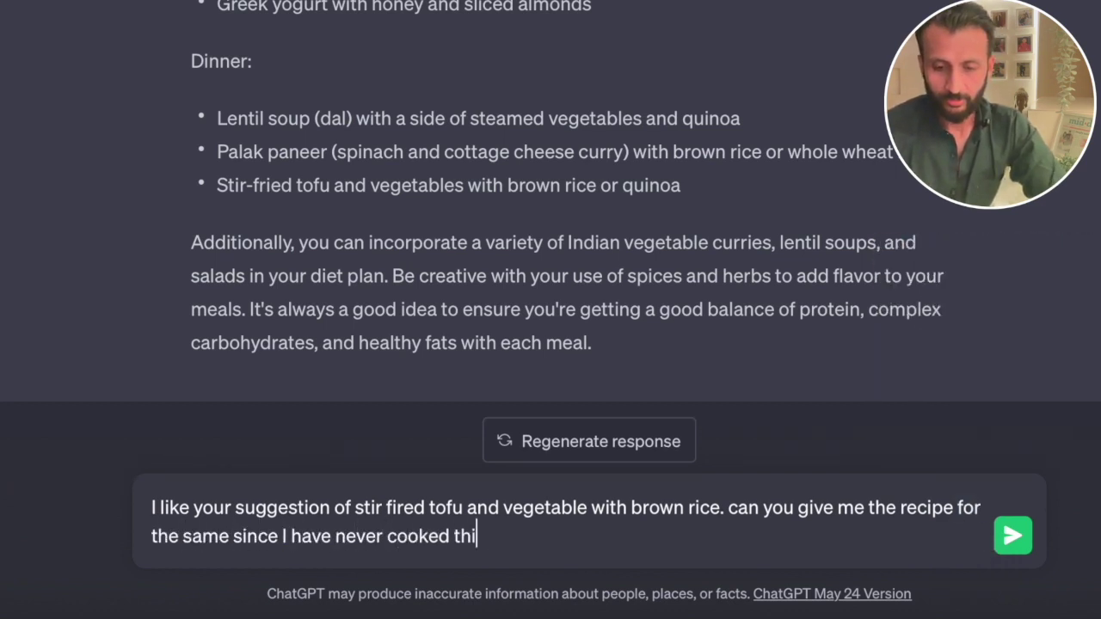
pyautogui.write('s ?')
pyautogui.press('Return')
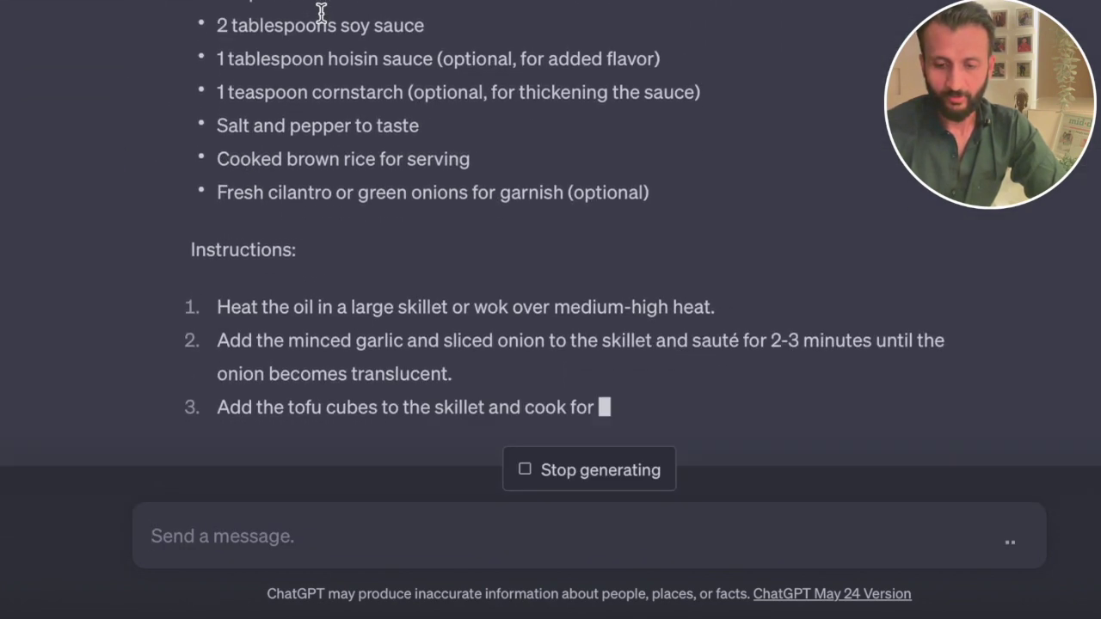
pyautogui.moveTo(344, 0); pyautogui.dragTo(492, 273)
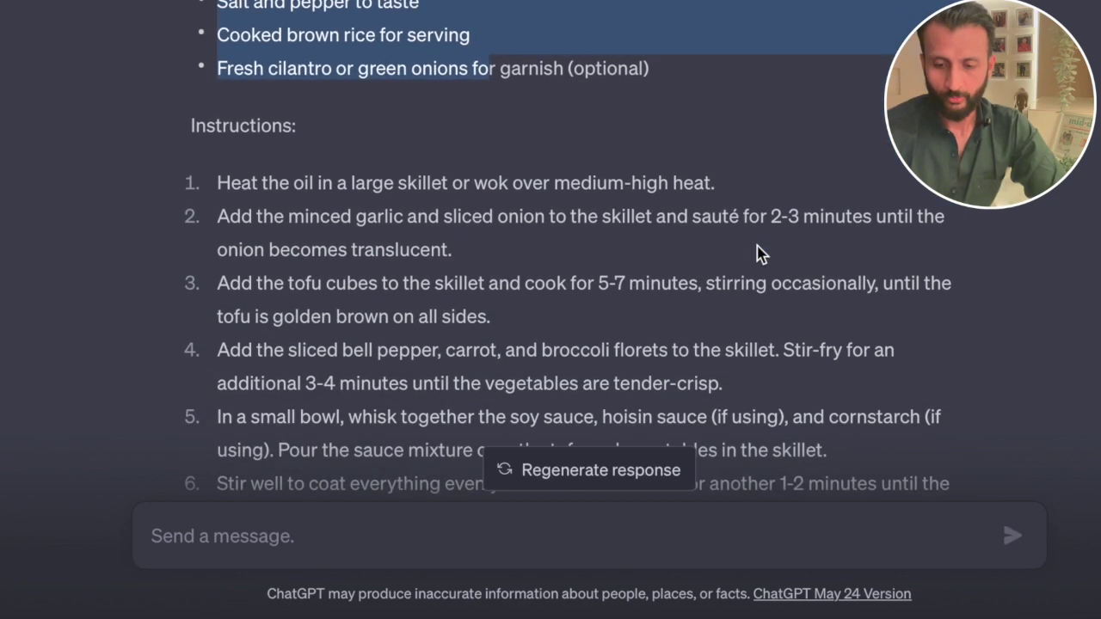
# - Read through the cooking instructions of the stir-fried tofu recipe, highlighting them up to the closing note on substituting vegetables
pyautogui.scroll(-2, 602, 191)
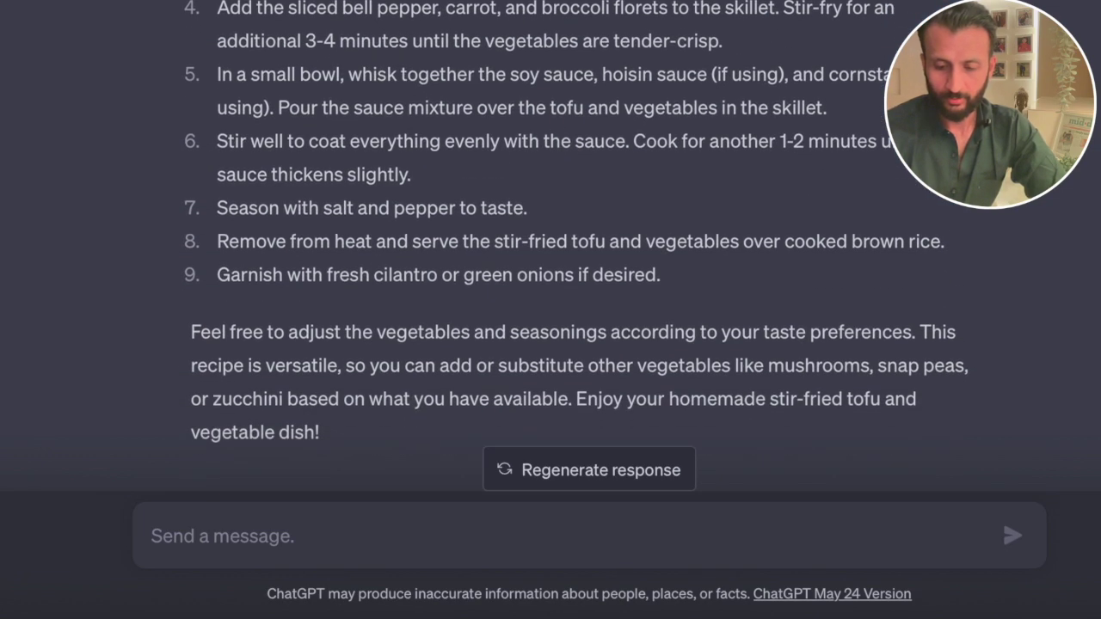
pyautogui.moveTo(217, 7); pyautogui.dragTo(740, 364)
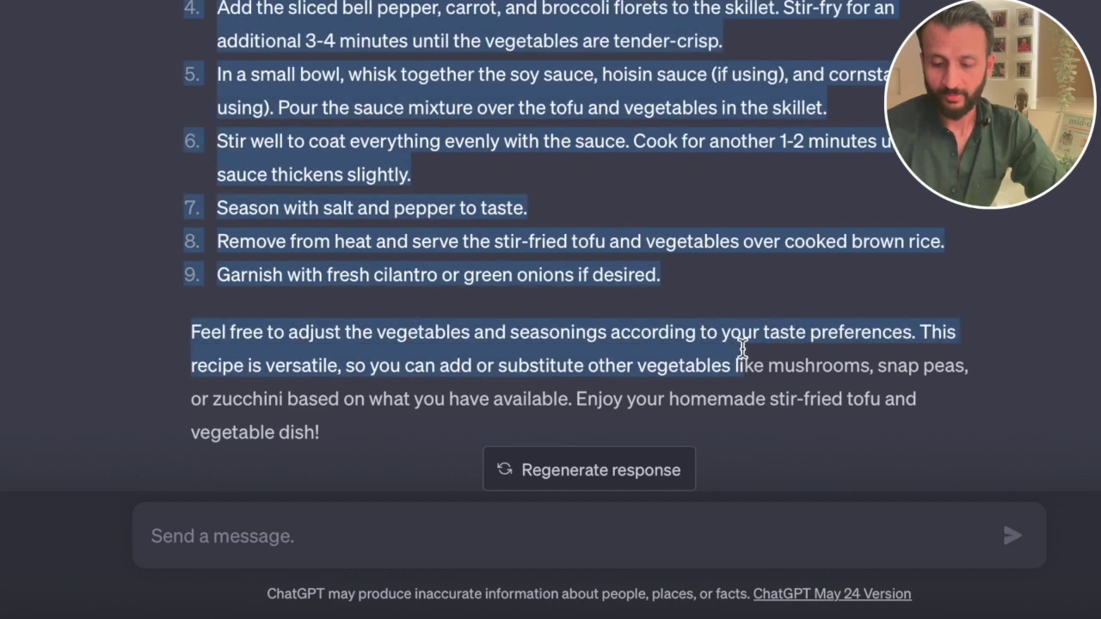
pyautogui.click(917, 382)
pyautogui.scroll(-1, 917, 382)
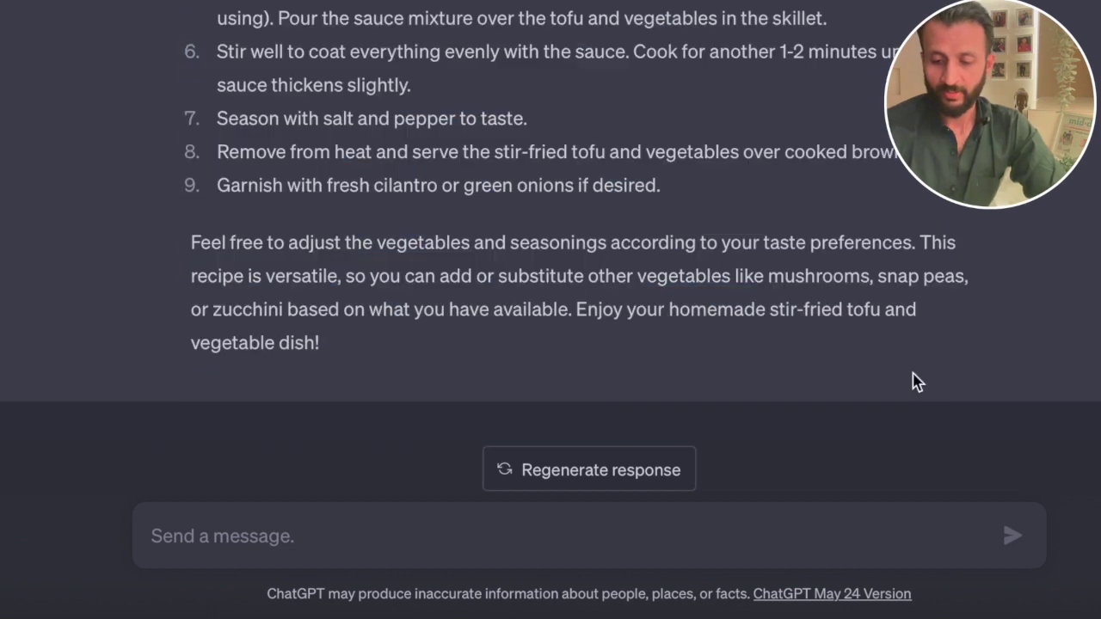
# - Tell ChatGPT you won't be able to visit the gym and don't have weights, and ask for some exercises that could be done at home
pyautogui.click(388, 526)
pyautogui.write("I won't be able")
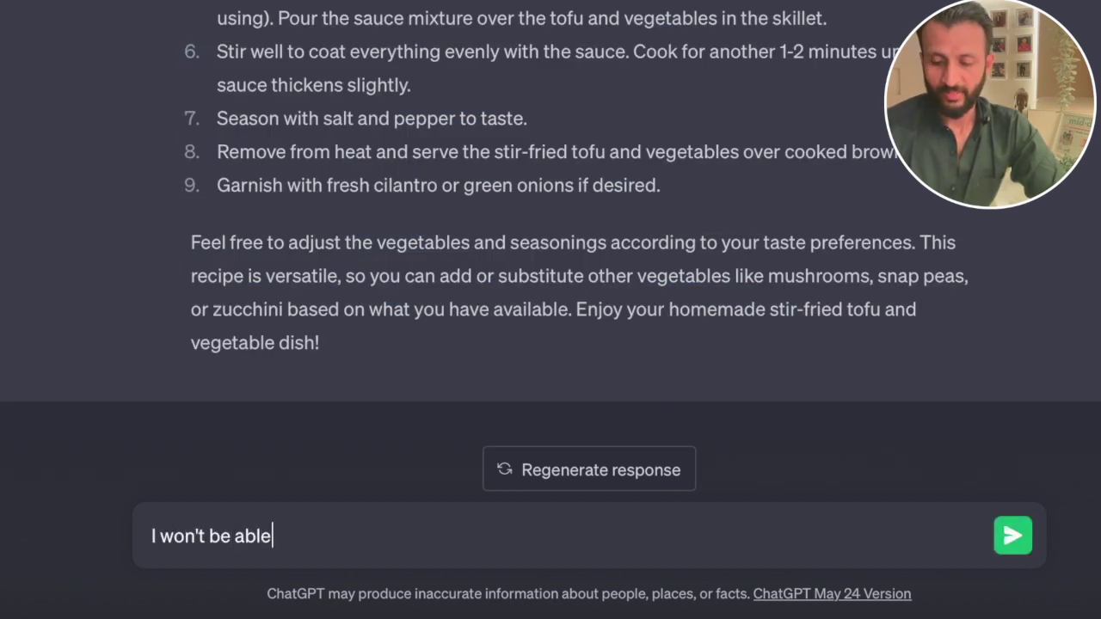
pyautogui.write(' to vista th')
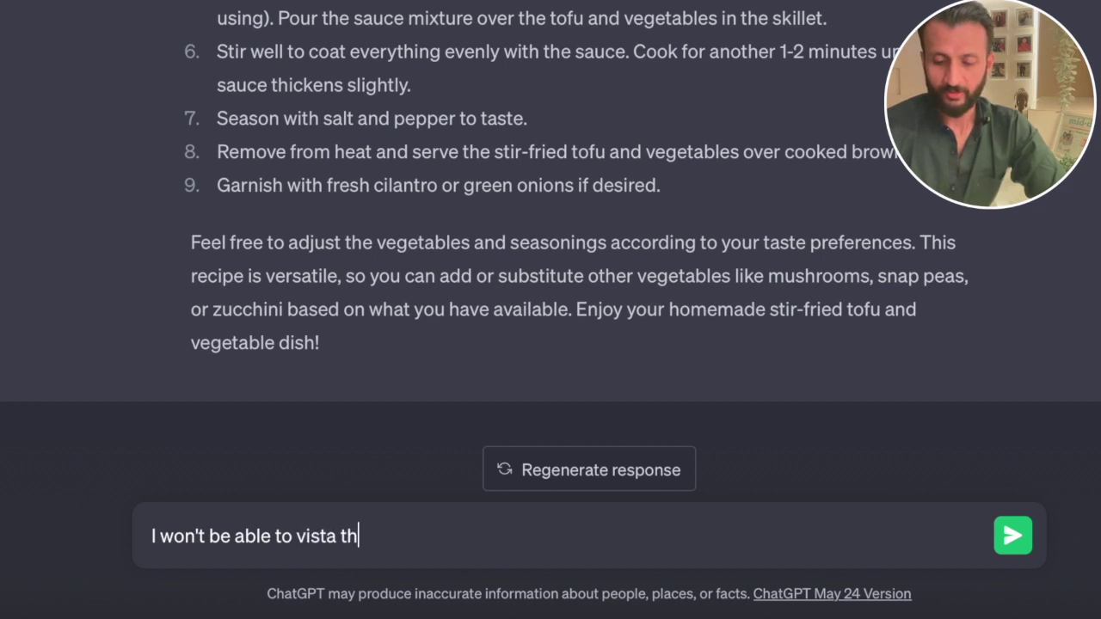
pyautogui.press('BackSpace')
pyautogui.press('BackSpace')
pyautogui.press('BackSpace')
pyautogui.press('BackSpace')
pyautogui.press('BackSpace')
pyautogui.write('it the gym ,')
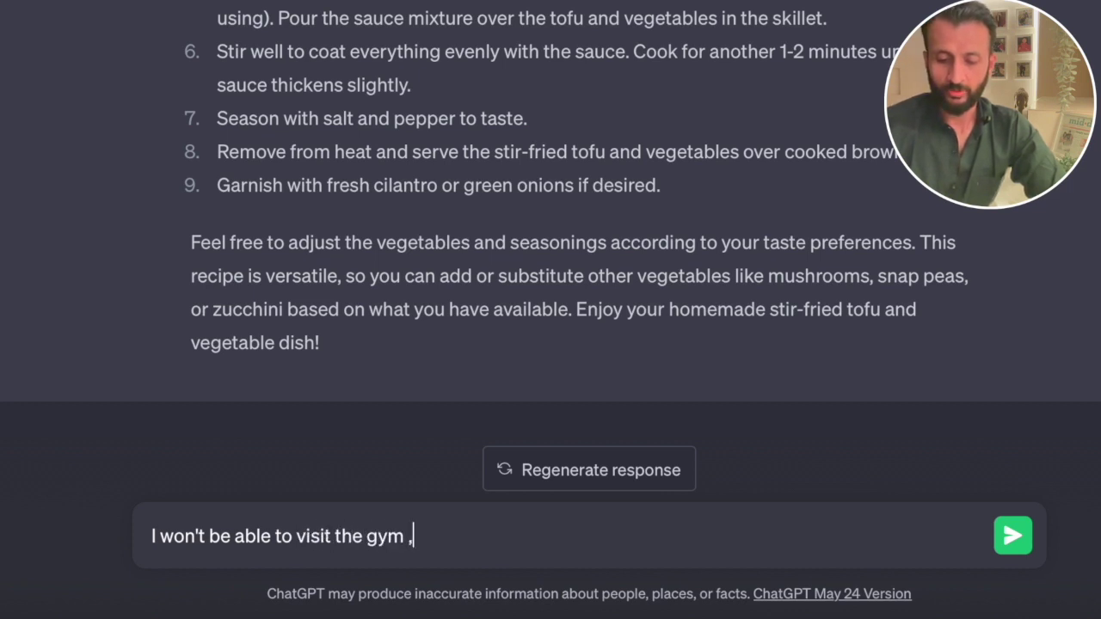
pyautogui.write(' so could you suggest ')
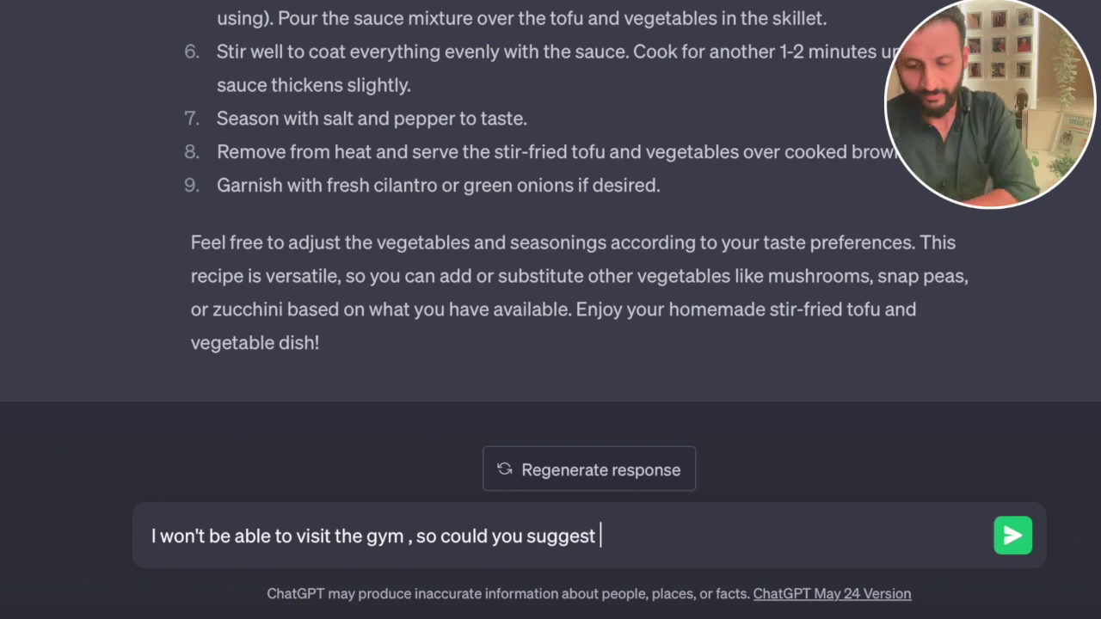
pyautogui.write('some excerci')
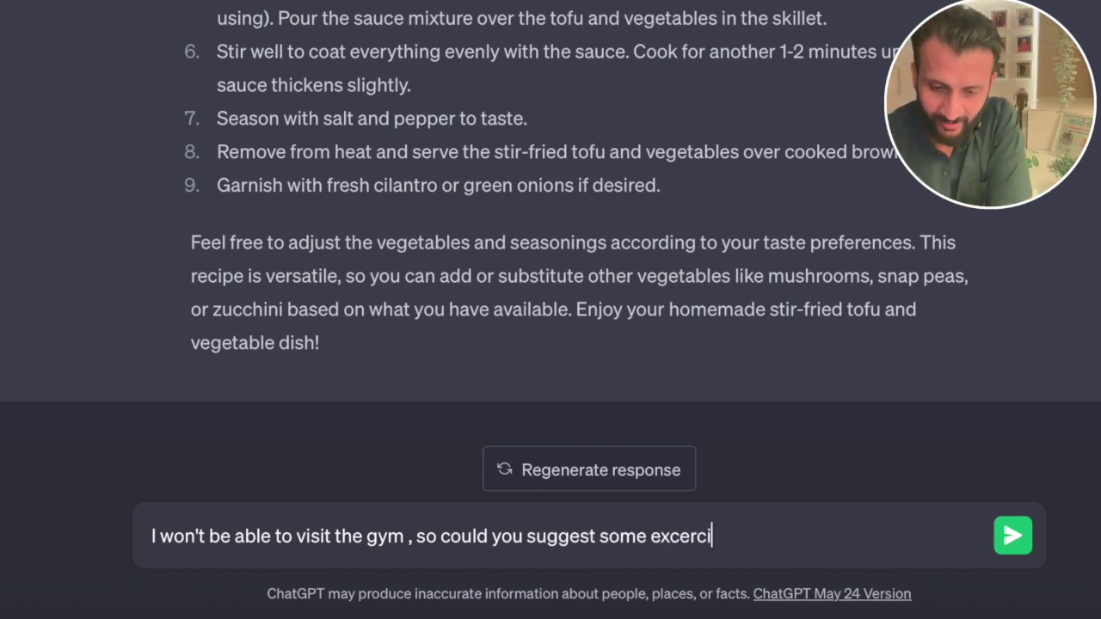
pyautogui.press('BackSpace')
pyautogui.press('BackSpace')
pyautogui.press('BackSpace')
pyautogui.press('BackSpace')
pyautogui.press('BackSpace')
pyautogui.write('ercises that coul')
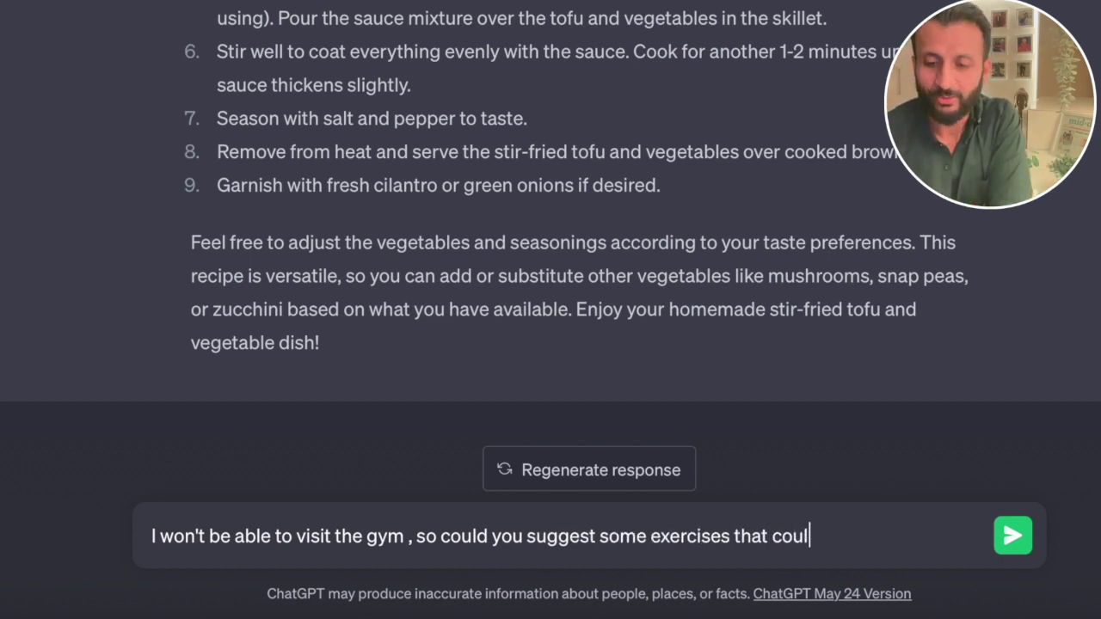
pyautogui.write('d be done at home')
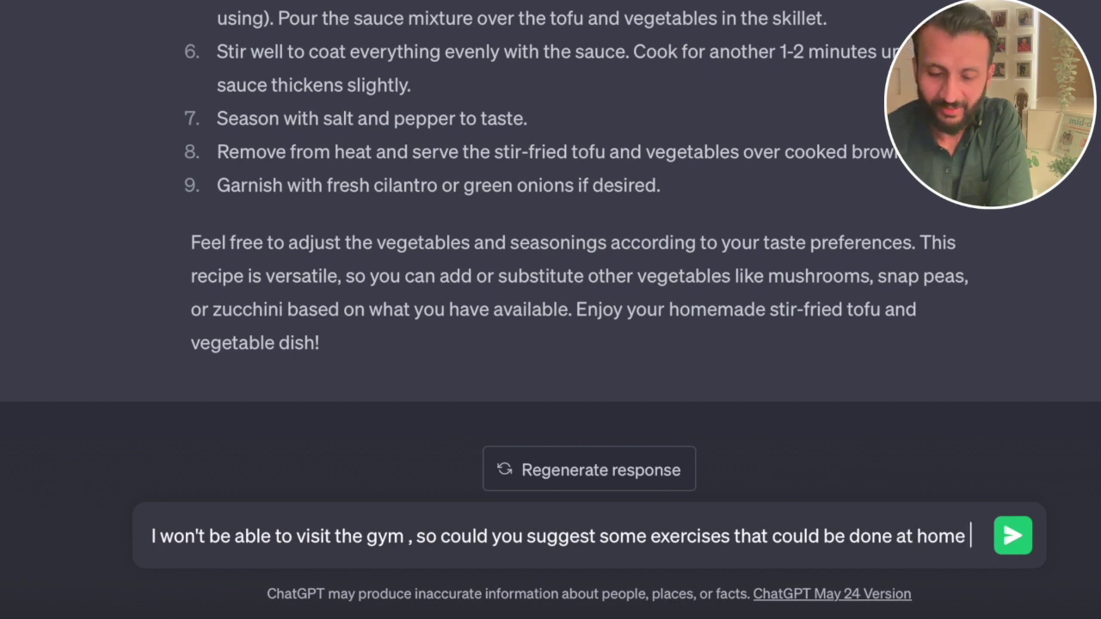
pyautogui.write(" and I don't h")
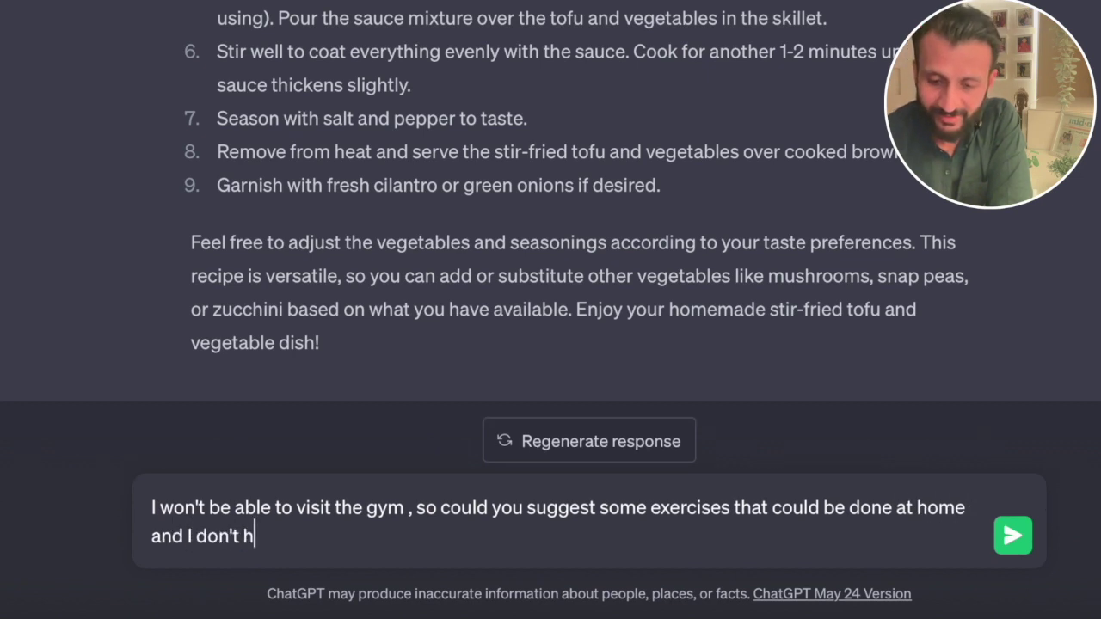
pyautogui.write('ave weight')
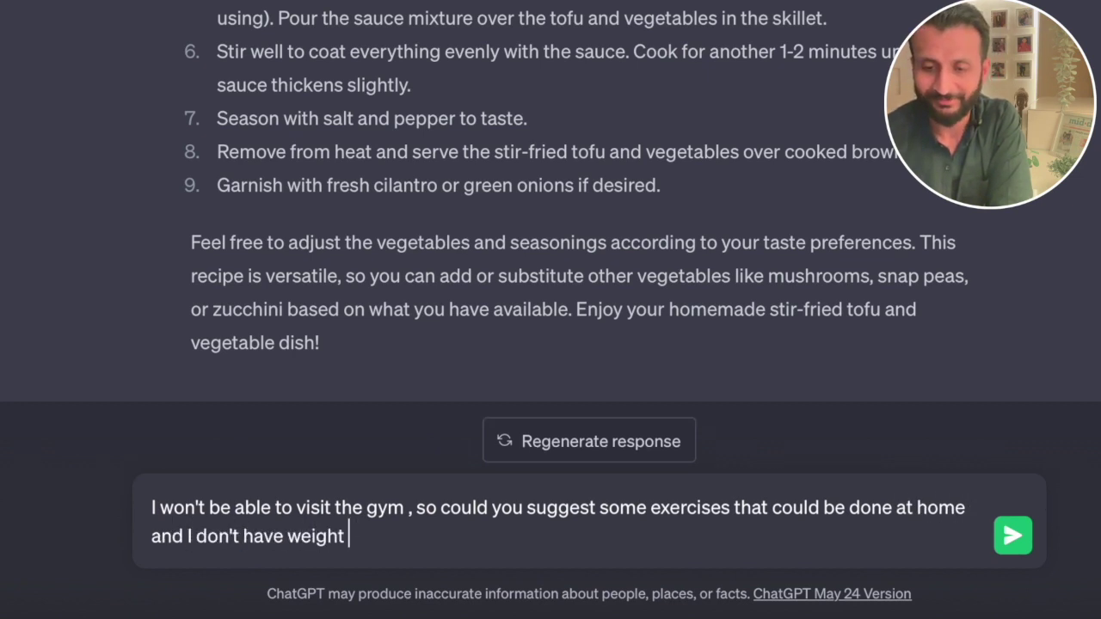
pyautogui.write('s')
pyautogui.press('Return')
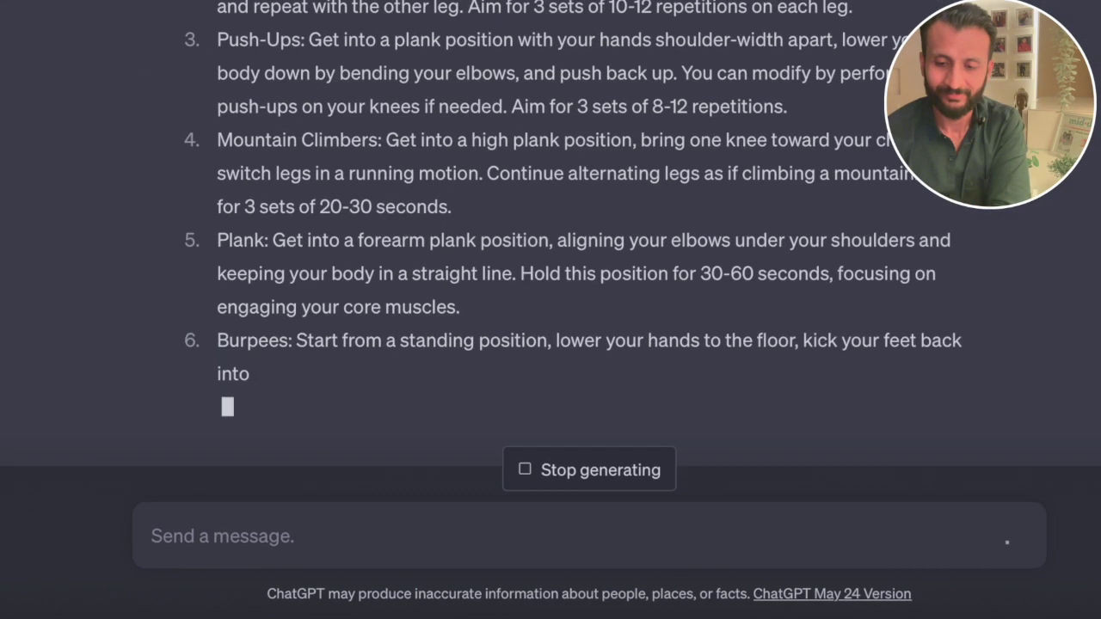
# - Review the suggested home exercises, highlighting the entries through Mountain Climbers and reading on through the rest of the list
pyautogui.moveTo(217, 4); pyautogui.dragTo(417, 196)
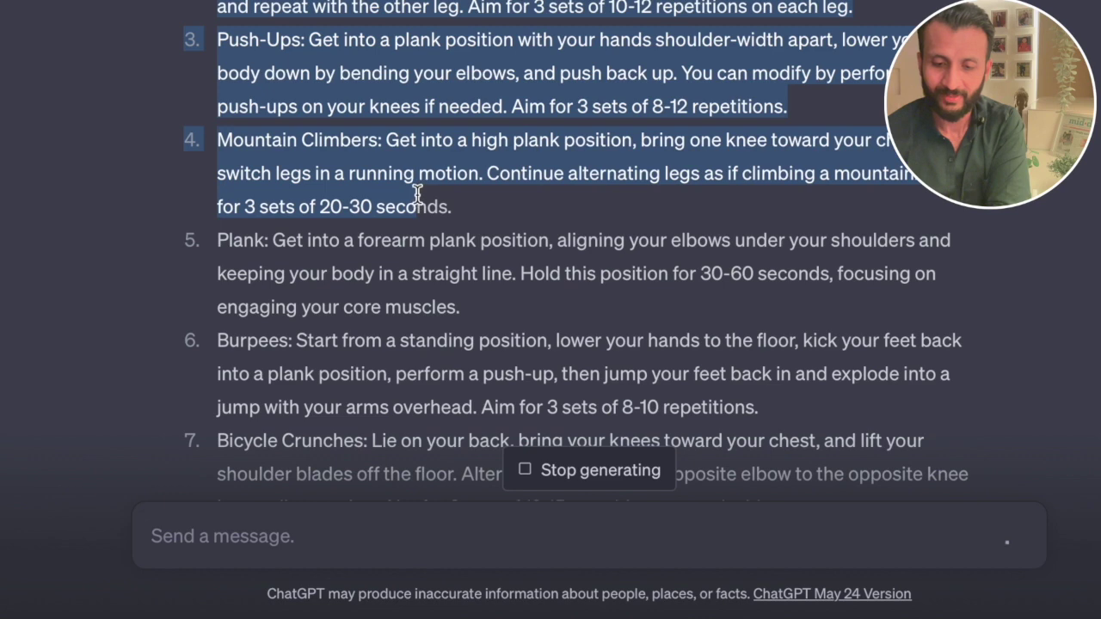
pyautogui.click(906, 157)
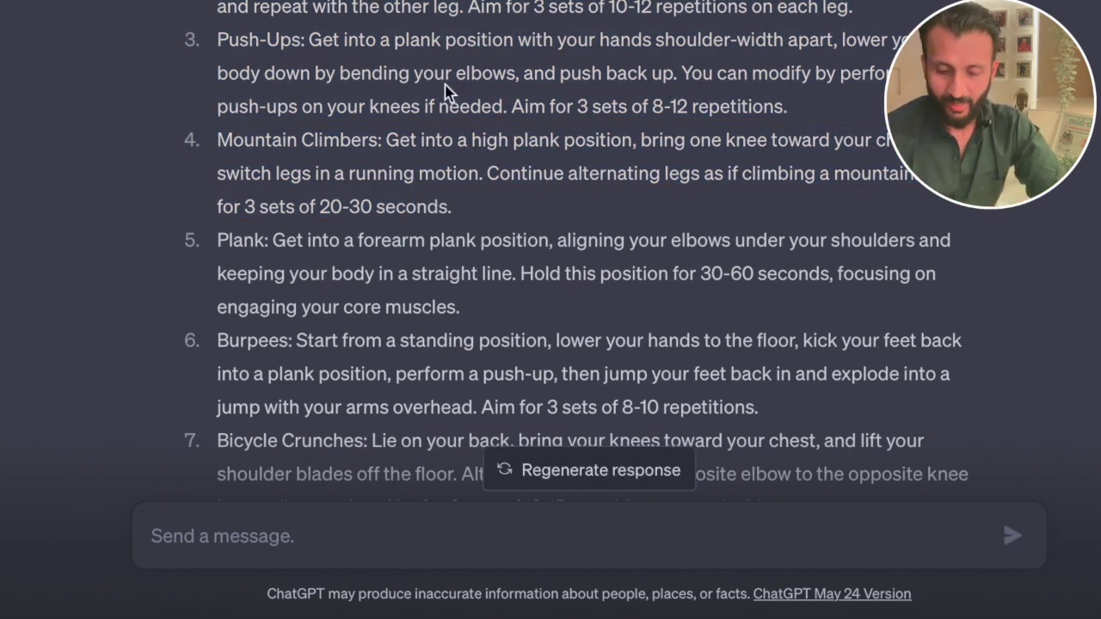
pyautogui.scroll(-1, 446, 90)
pyautogui.scroll(-2, 583, 155)
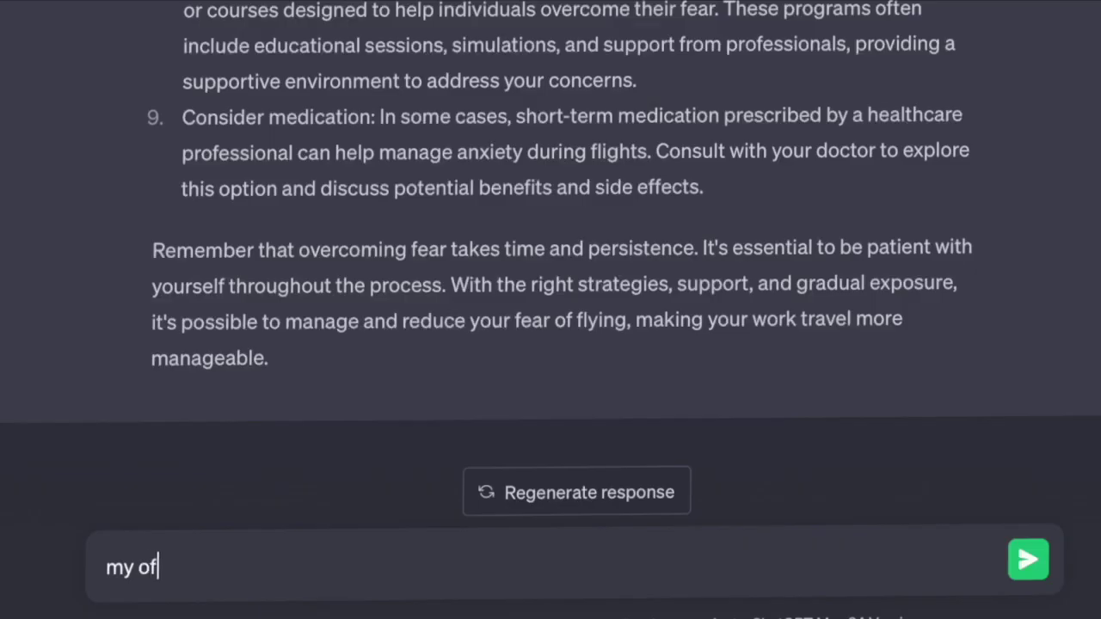
# - Ask ChatGPT how to deal with an office colleague who steals your coffee every day
pyautogui.write('fice colleague ')
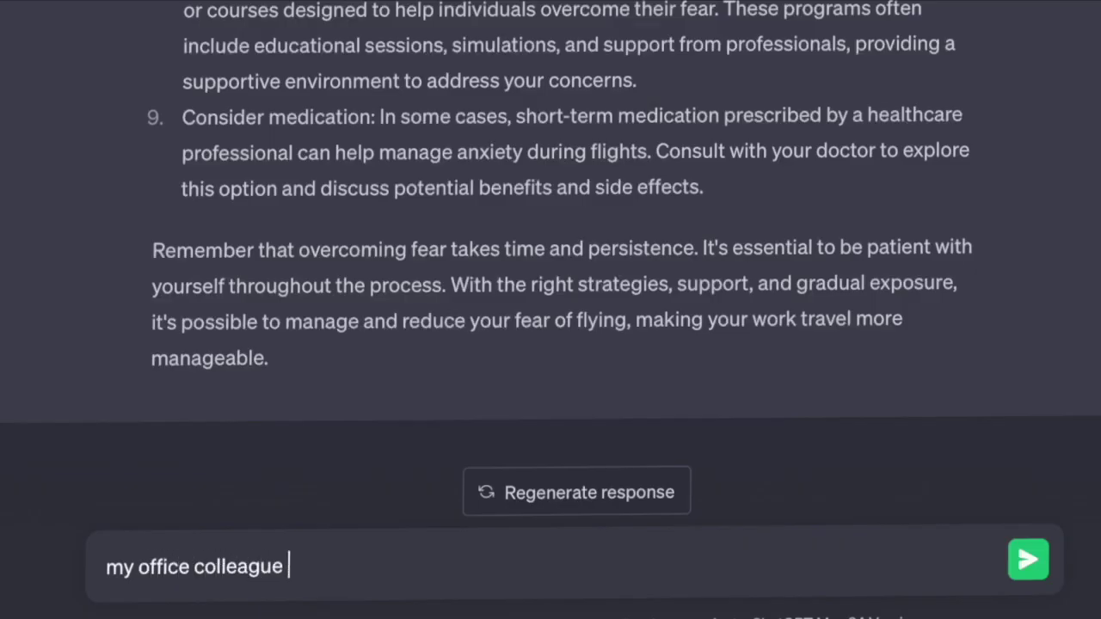
pyautogui.write('steals')
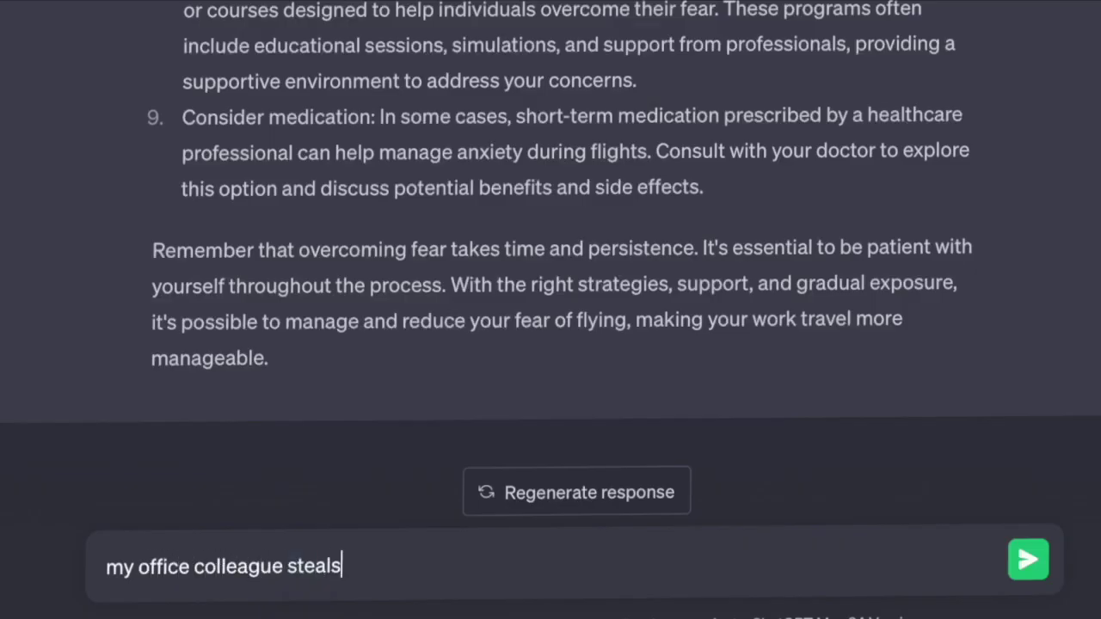
pyautogui.write(' my coffee ever')
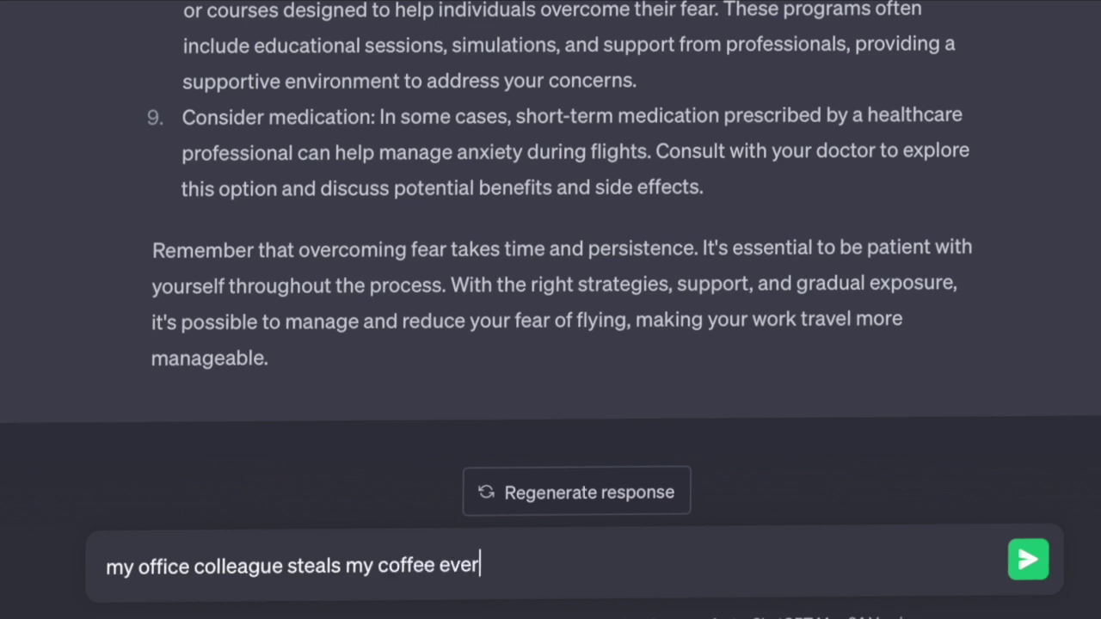
pyautogui.write('yday ,...how do I ')
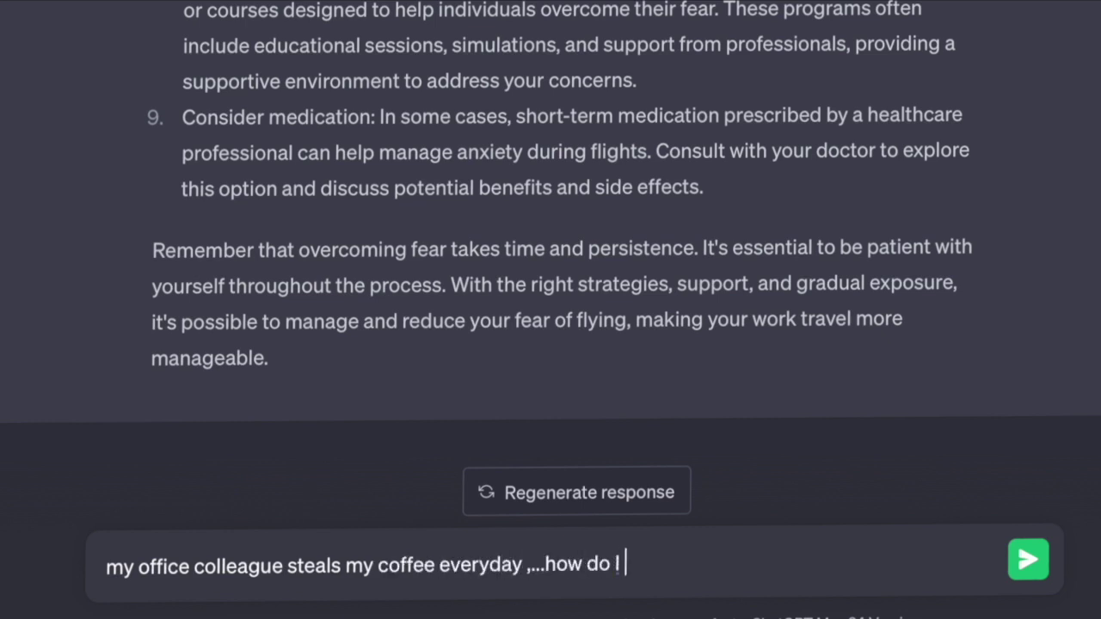
pyautogui.write('deal with thi')
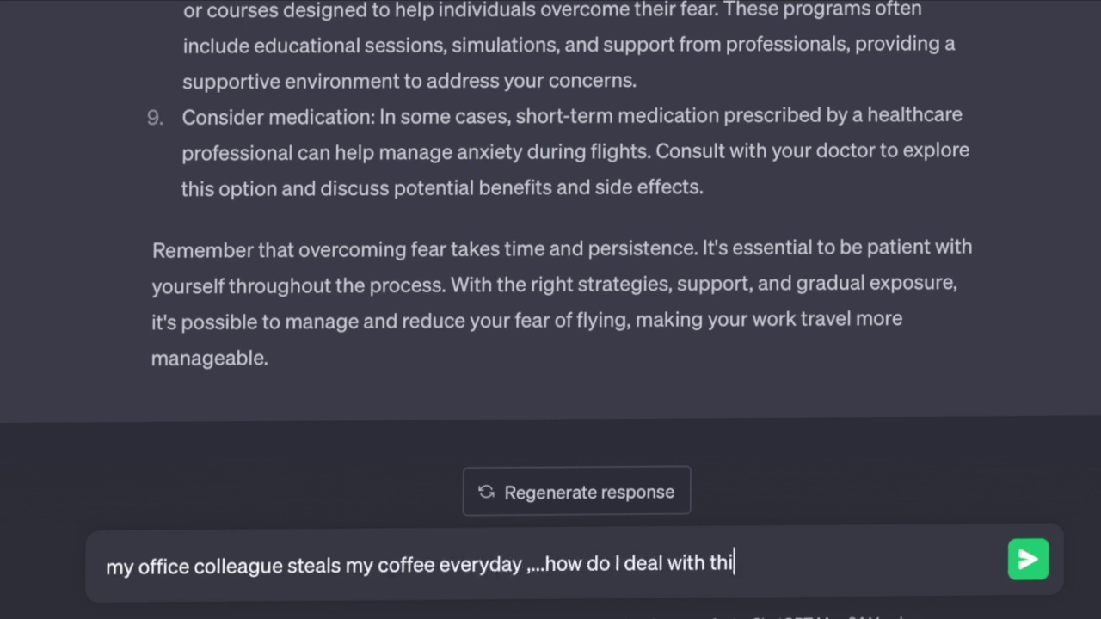
pyautogui.write('s situation')
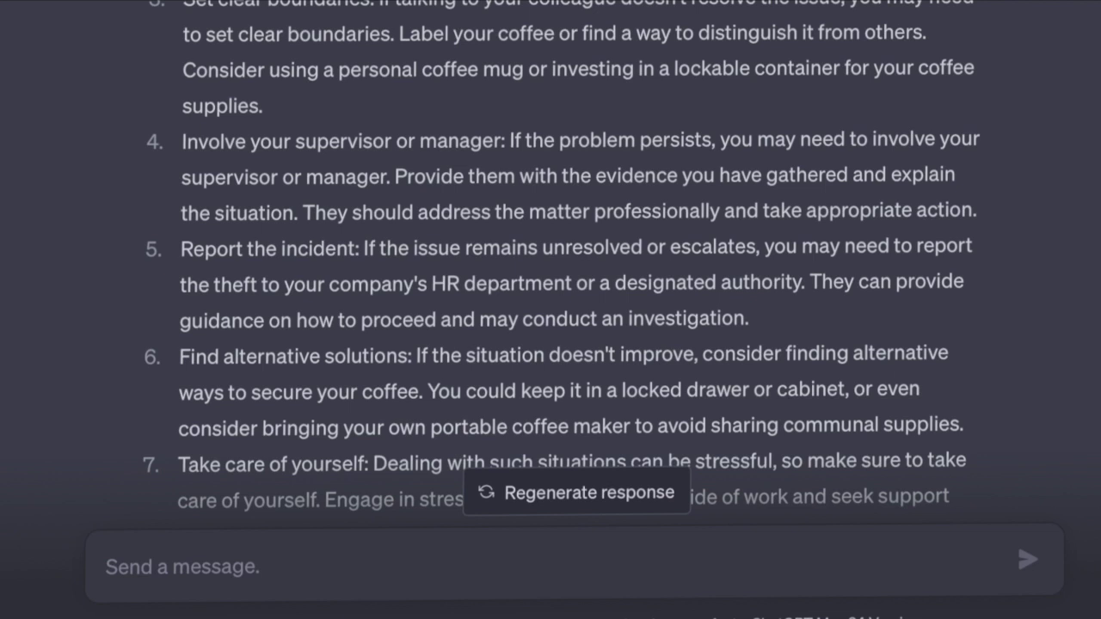
# - Read the coffee theft advice, highlighting the suggestions about a lockable container, a locked drawer or cabinet, and a portable coffee maker
pyautogui.scroll(-1, 561, 257)
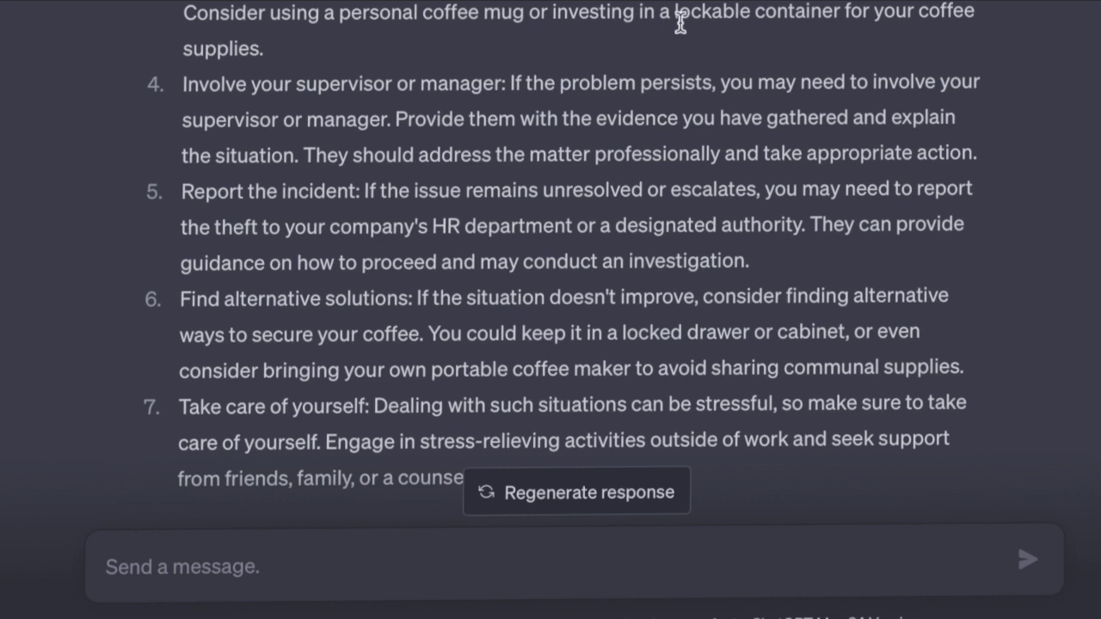
pyautogui.moveTo(551, 12); pyautogui.dragTo(998, 12)
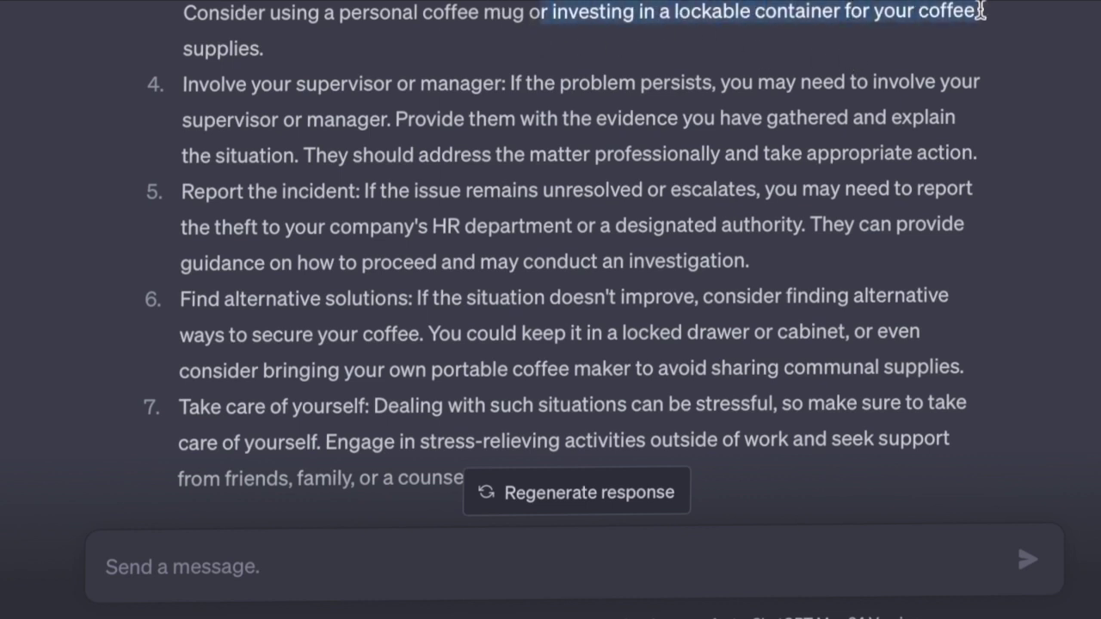
pyautogui.moveTo(183, 47); pyautogui.dragTo(295, 45)
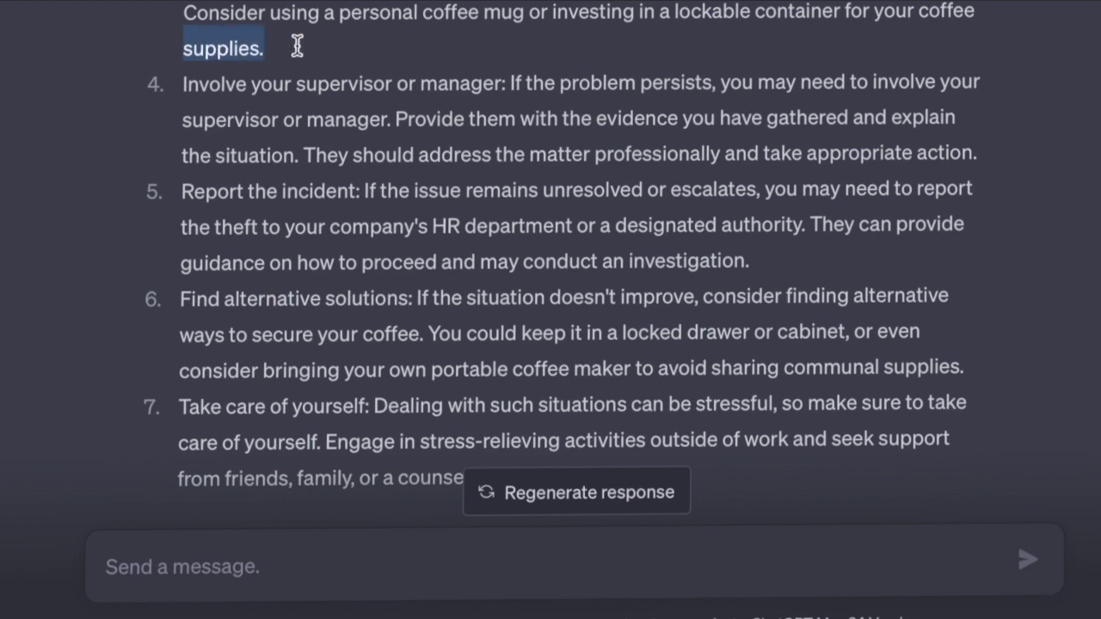
pyautogui.scroll(-1, 511, 116)
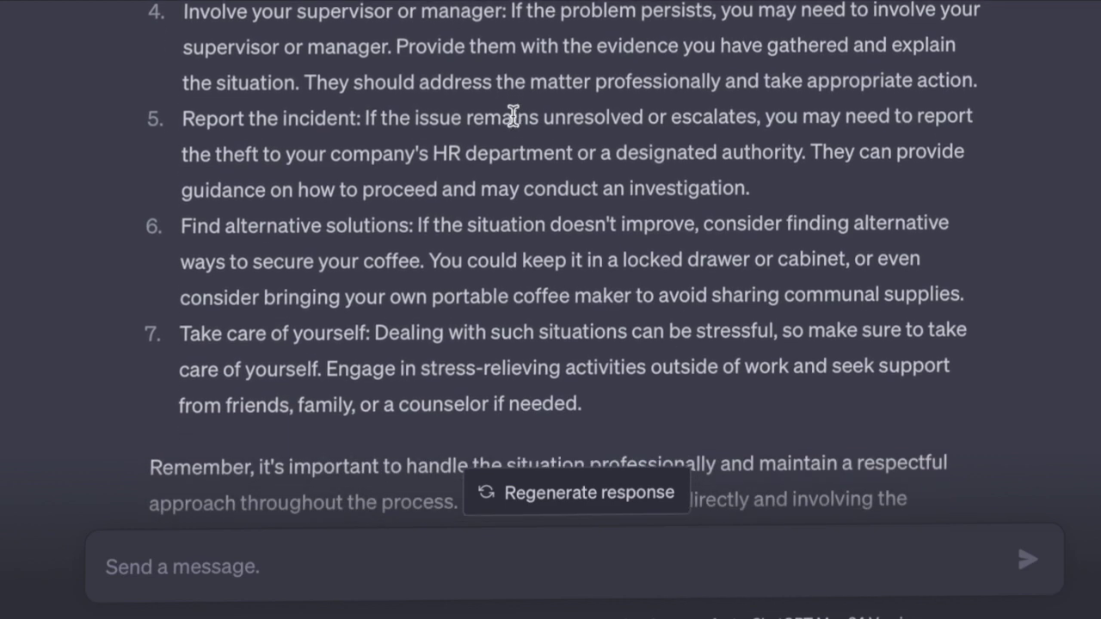
pyautogui.scroll(-1, 513, 115)
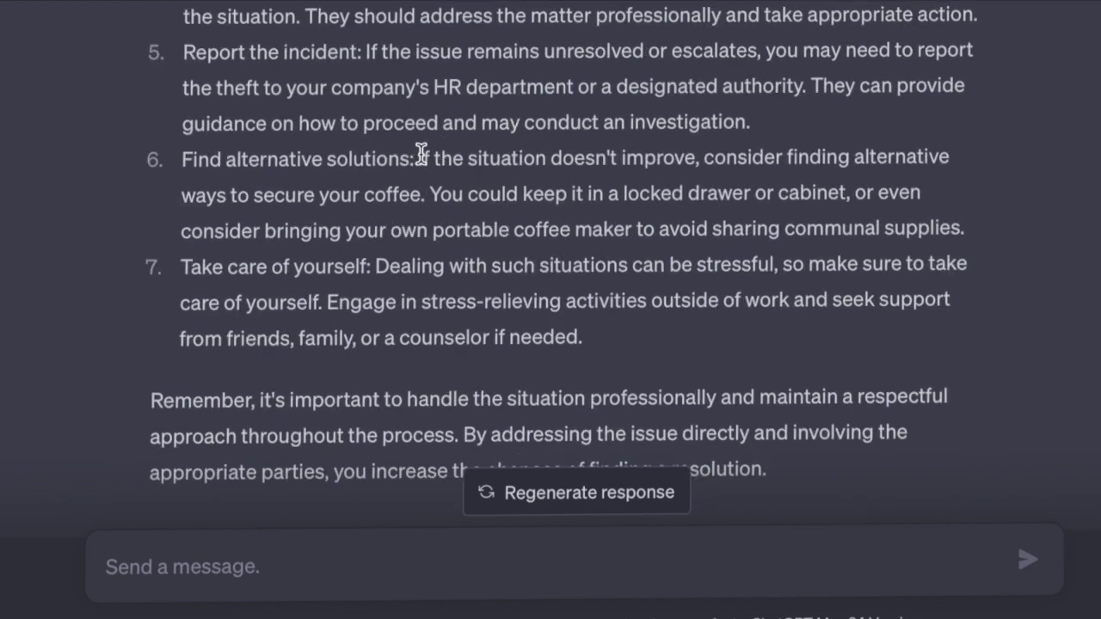
pyautogui.moveTo(430, 187); pyautogui.dragTo(865, 191)
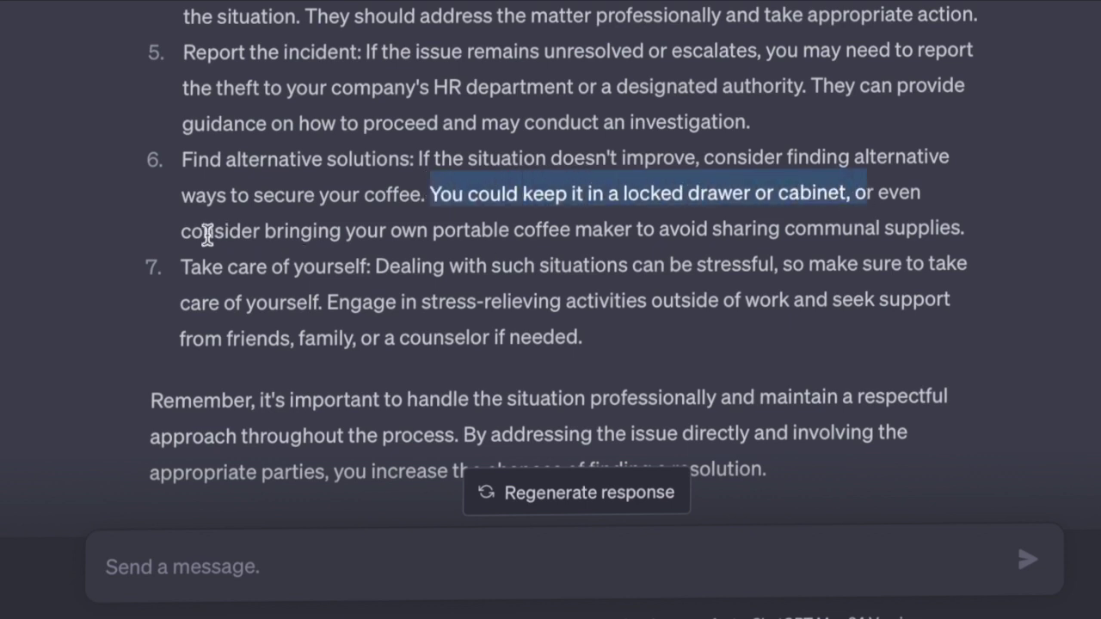
pyautogui.moveTo(179, 234); pyautogui.dragTo(965, 229)
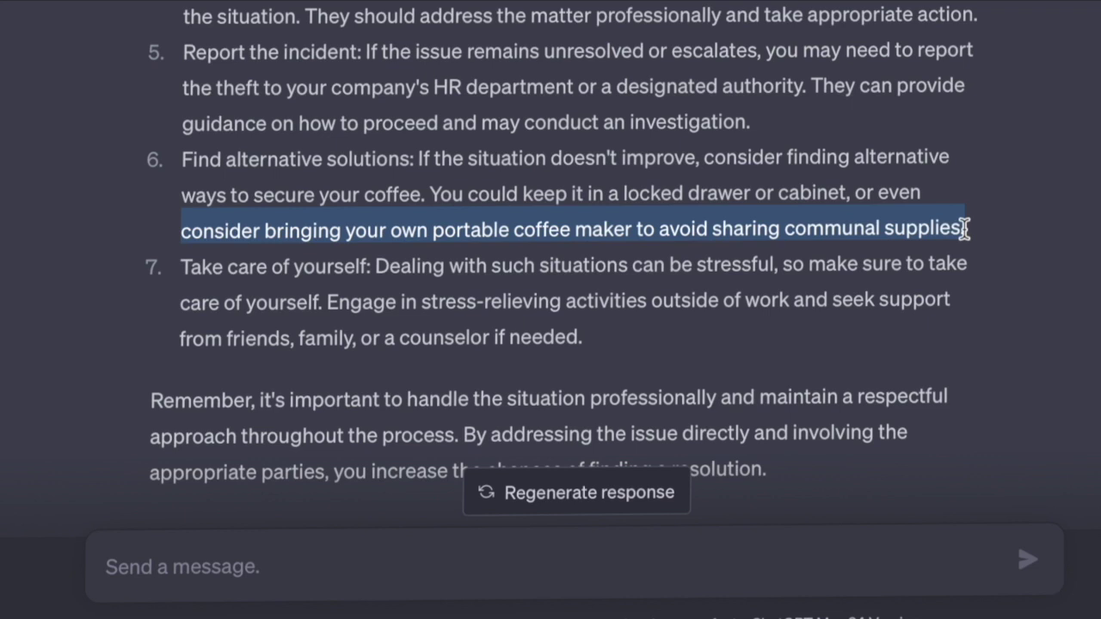
# - Tell ChatGPT you are petrified of flying but need to fly frequently for work, and ask how to get rid of the fear
pyautogui.write('I am petrified of')
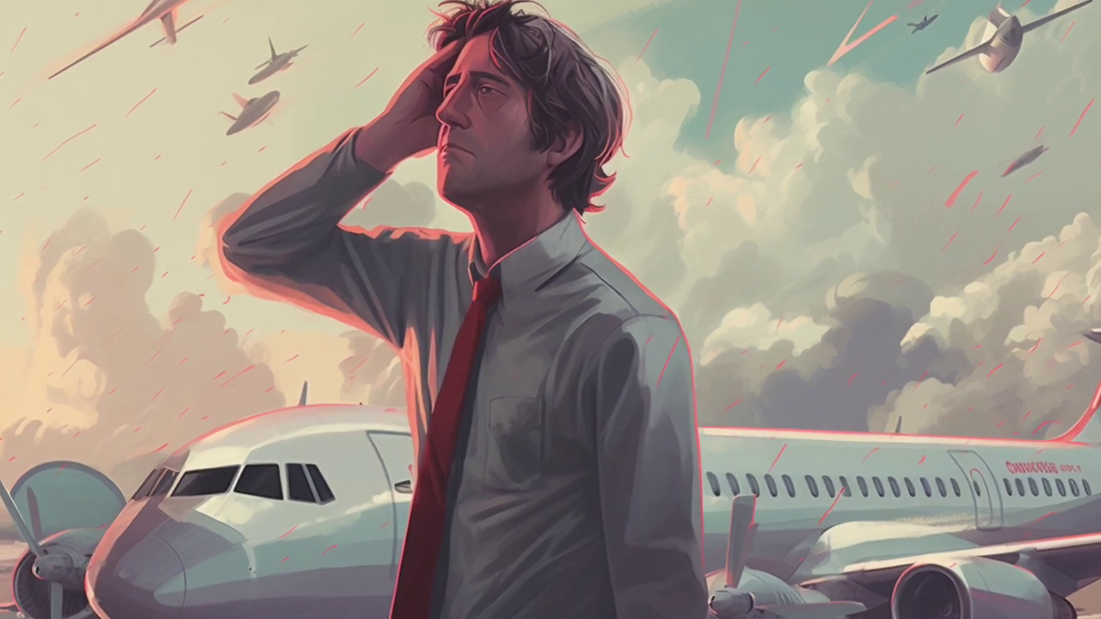
pyautogui.write('flying but I need to fl')
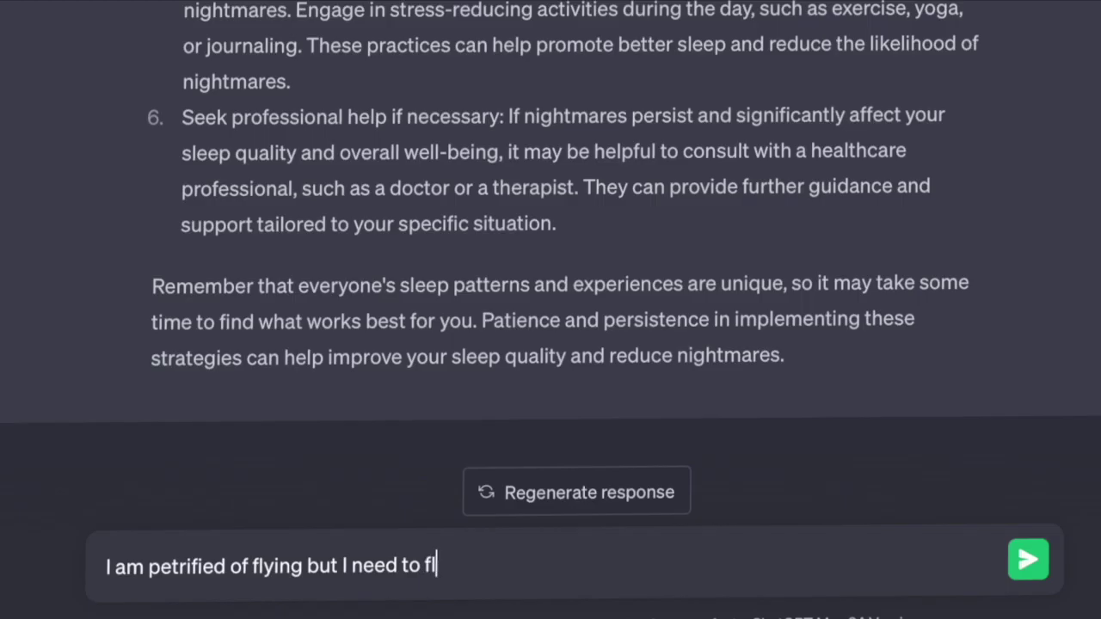
pyautogui.write('y frequently for my work ')
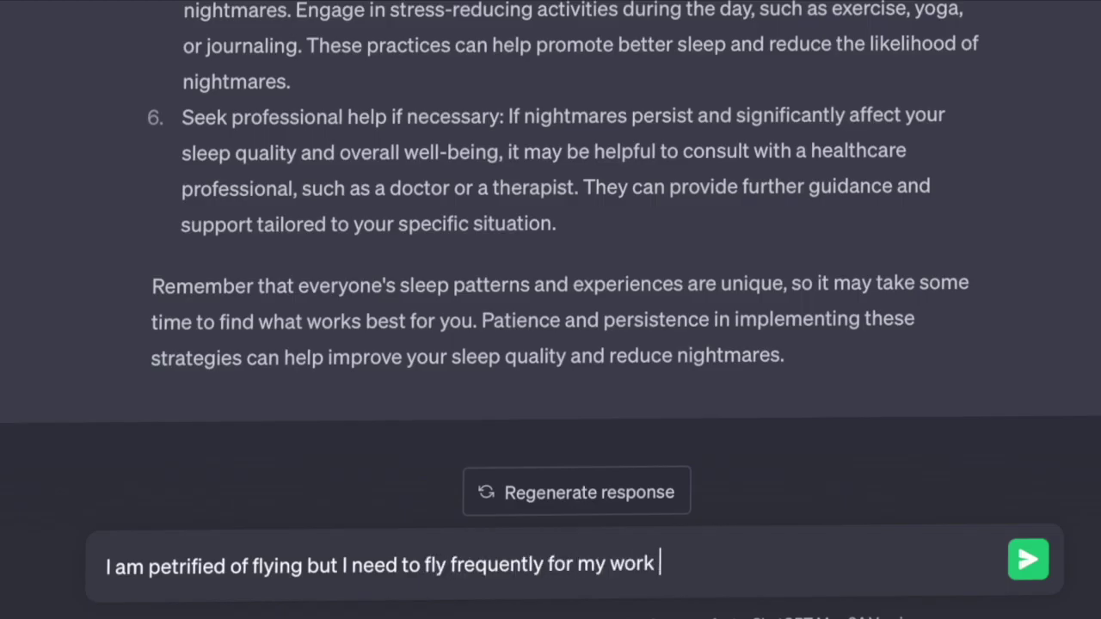
pyautogui.write('..how can i ')
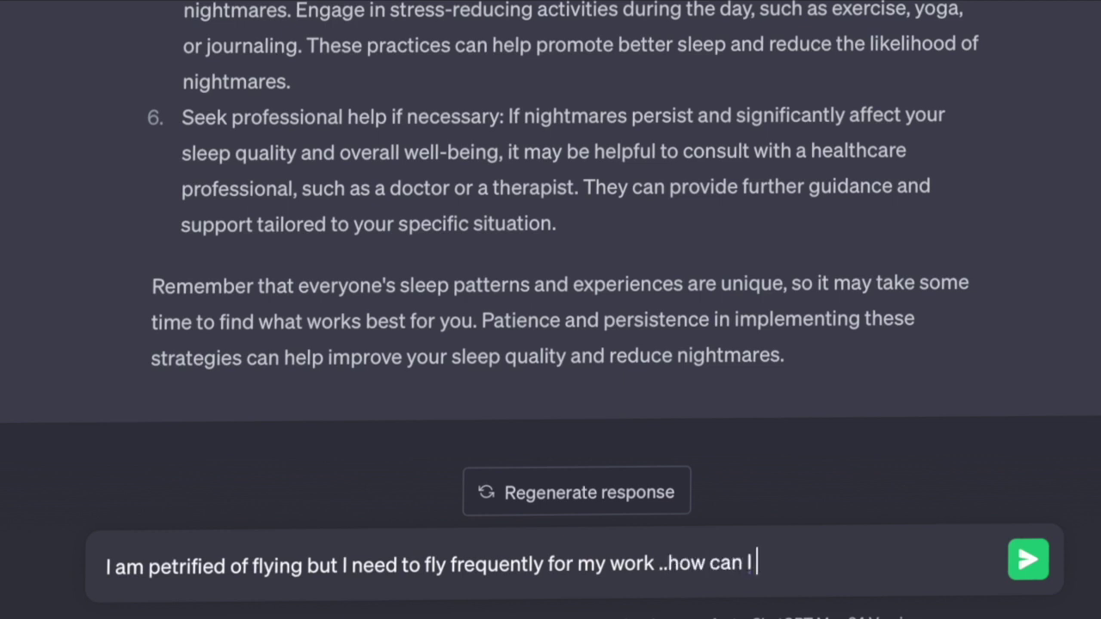
pyautogui.write('get rid of my')
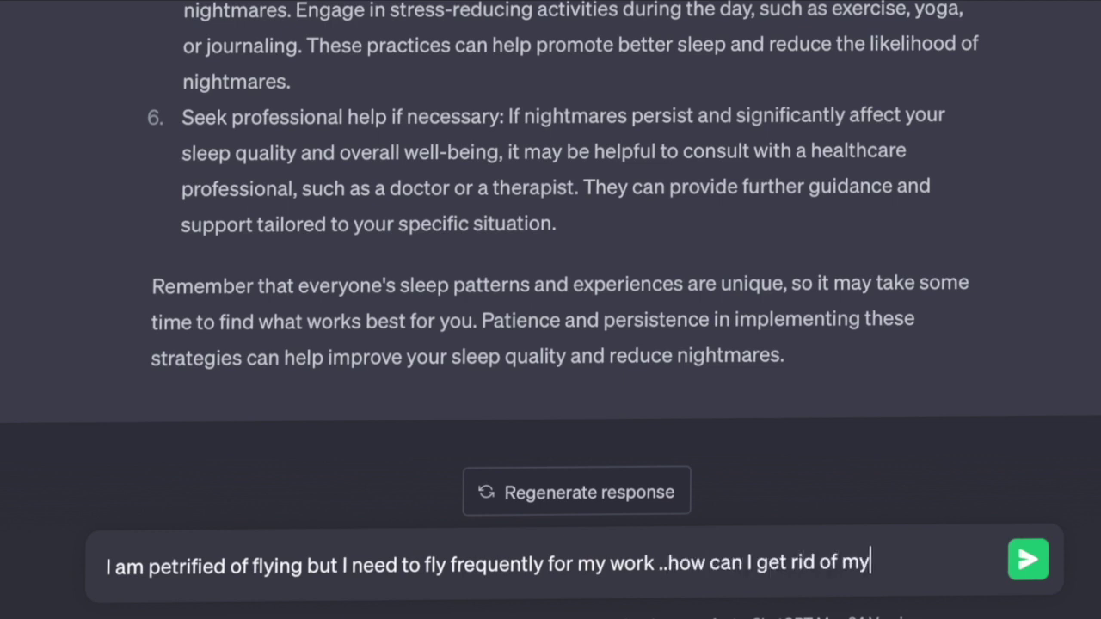
pyautogui.write(' fear of fly')
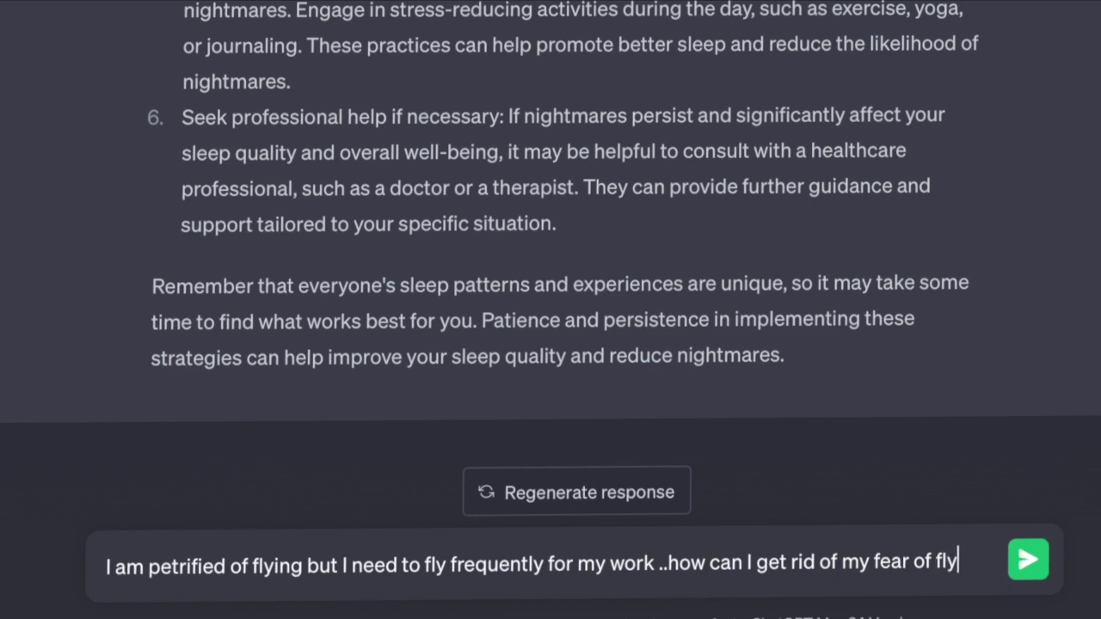
pyautogui.write('g ?')
pyautogui.press('Return')
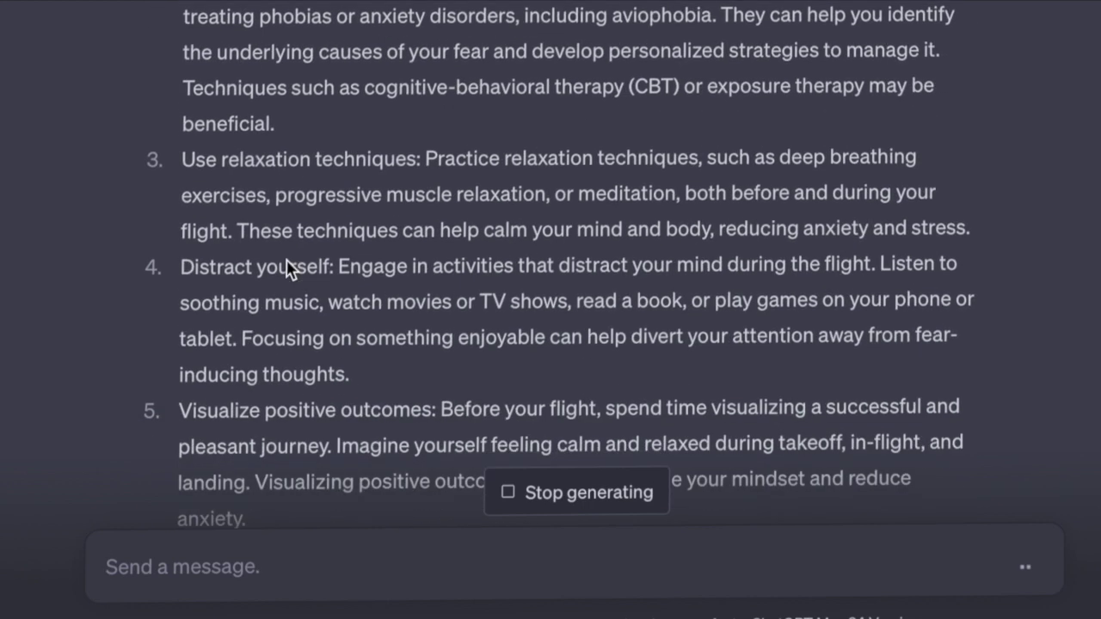
# - Read the fear of flying advice to its end, highlighting the suggestions on relaxation techniques, short flights or VR simulation, and flight crew support
pyautogui.moveTo(179, 159); pyautogui.dragTo(654, 157)
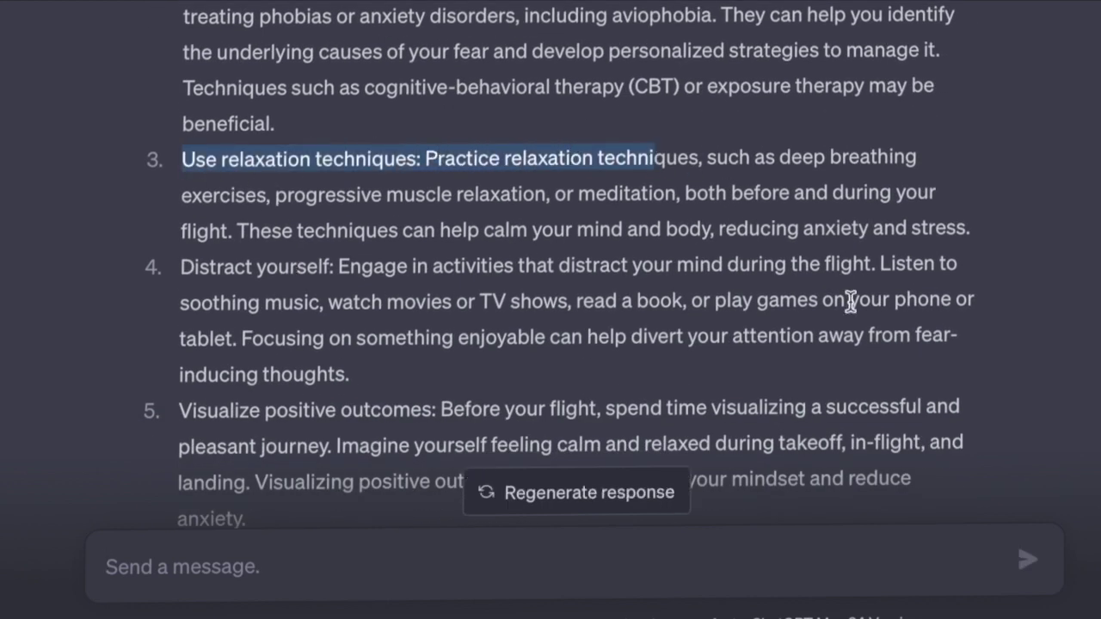
pyautogui.scroll(-3, 850, 301)
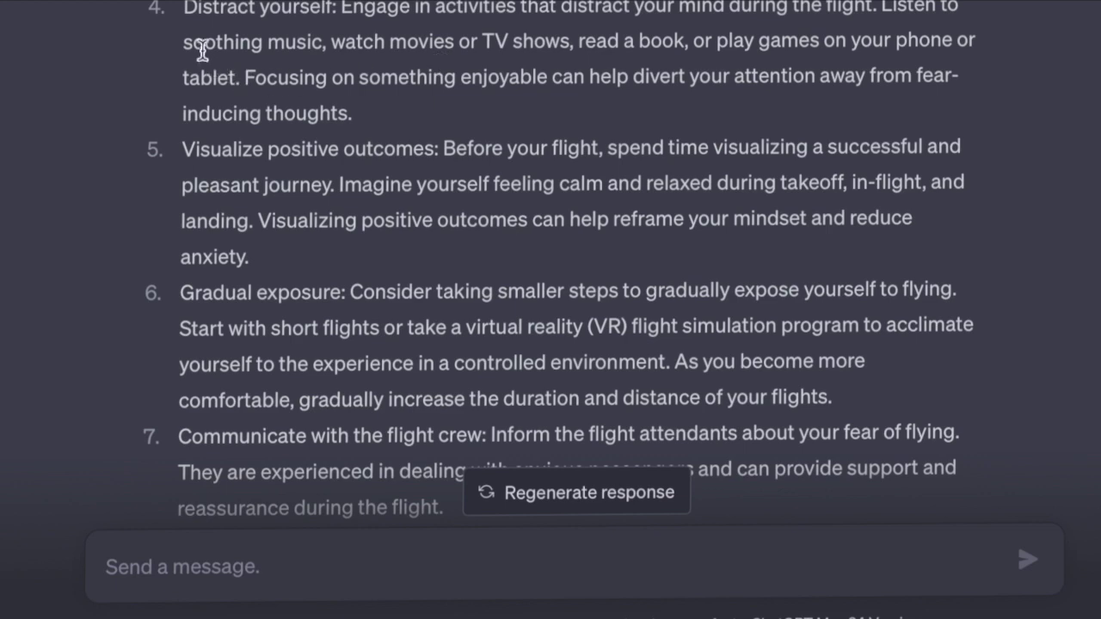
pyautogui.scroll(-1, 453, 172)
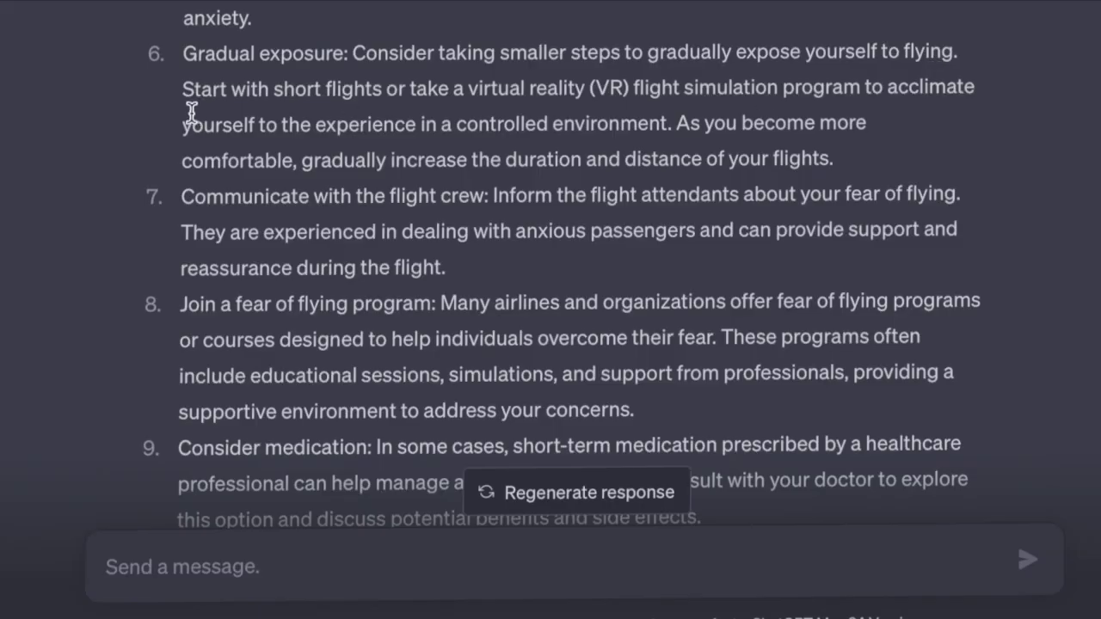
pyautogui.moveTo(191, 111); pyautogui.dragTo(228, 95)
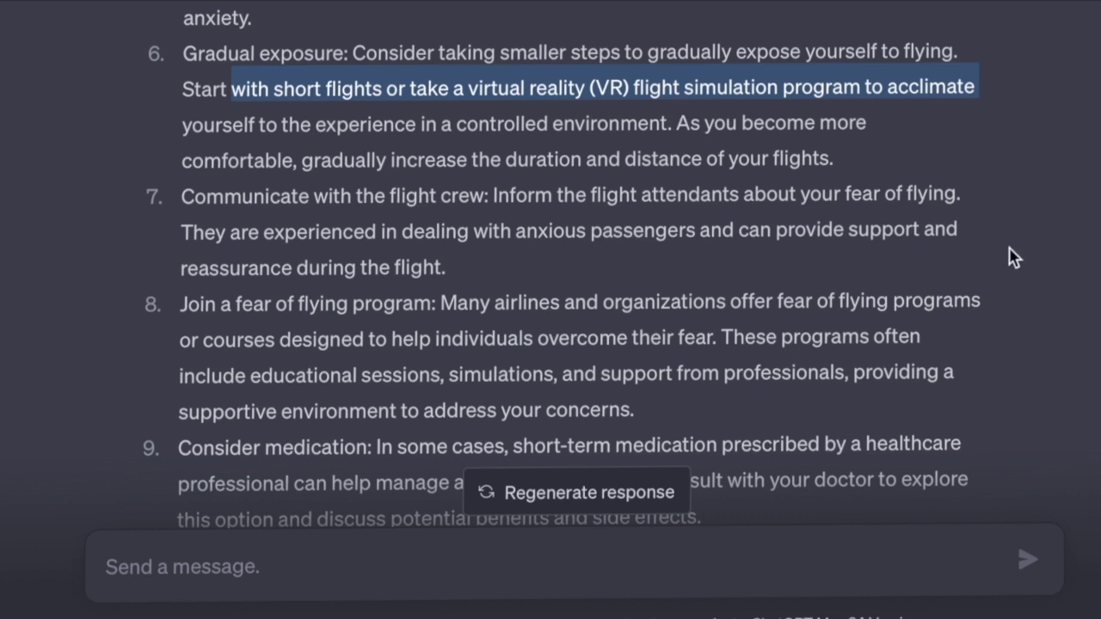
pyautogui.scroll(-1, 1014, 258)
pyautogui.scroll(-3, 951, 197)
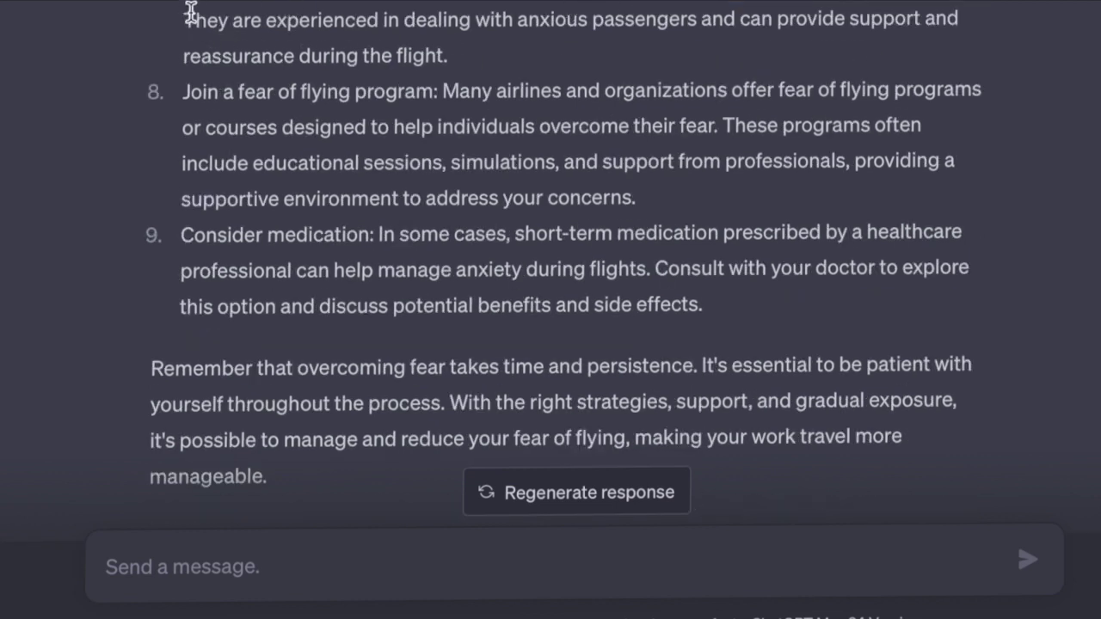
pyautogui.moveTo(189, 14); pyautogui.dragTo(641, 38)
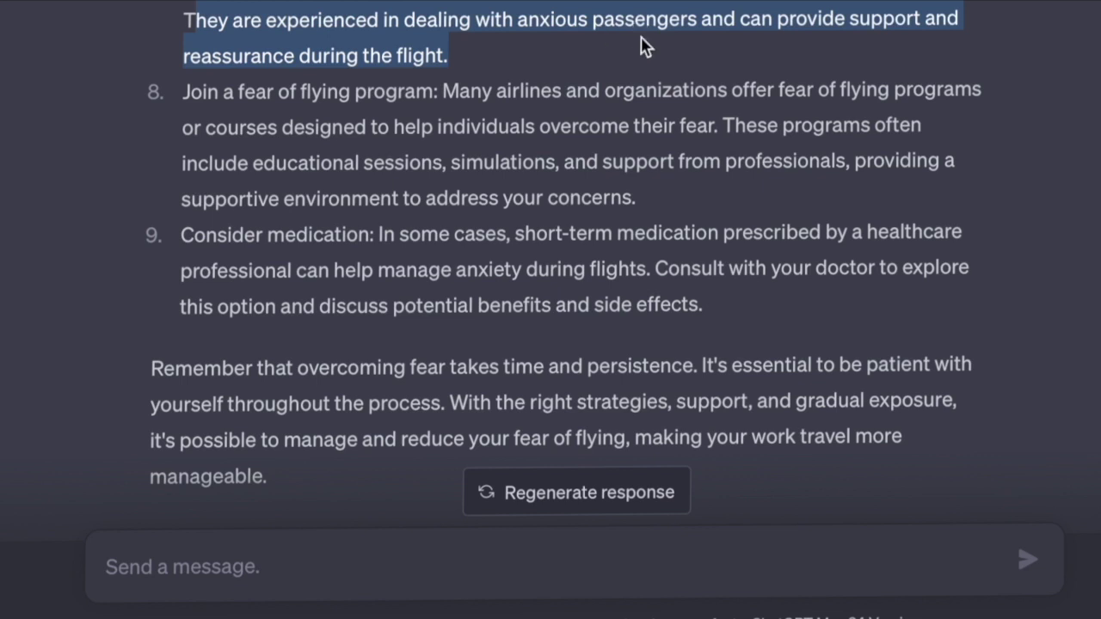
pyautogui.scroll(-1, 640, 37)
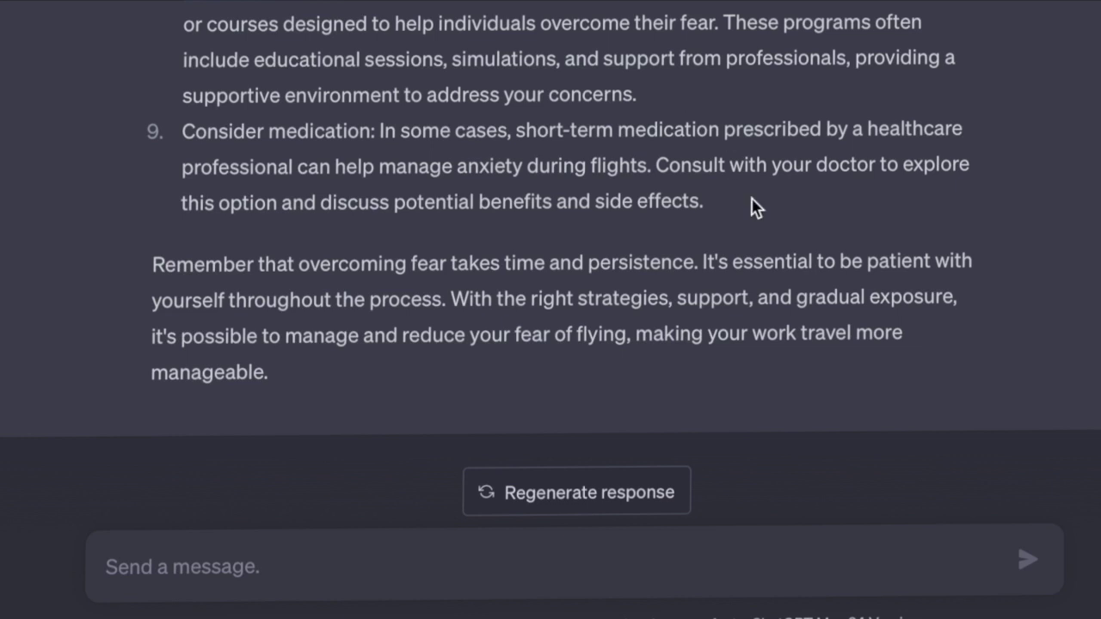
pyautogui.scroll(-1, 750, 209)
pyautogui.moveTo(182, 117); pyautogui.dragTo(404, 120)
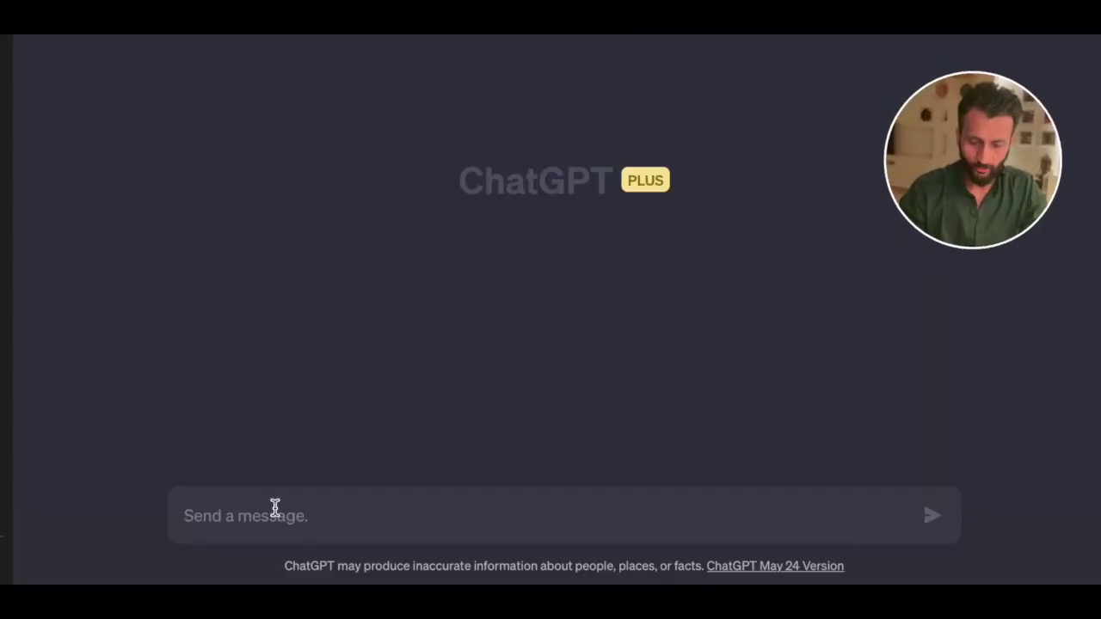
# - In the new chat, write a prompt asking ChatGPT to analyse your writing style and learn it from a sample pasted after the word "ok :"
pyautogui.click(275, 508)
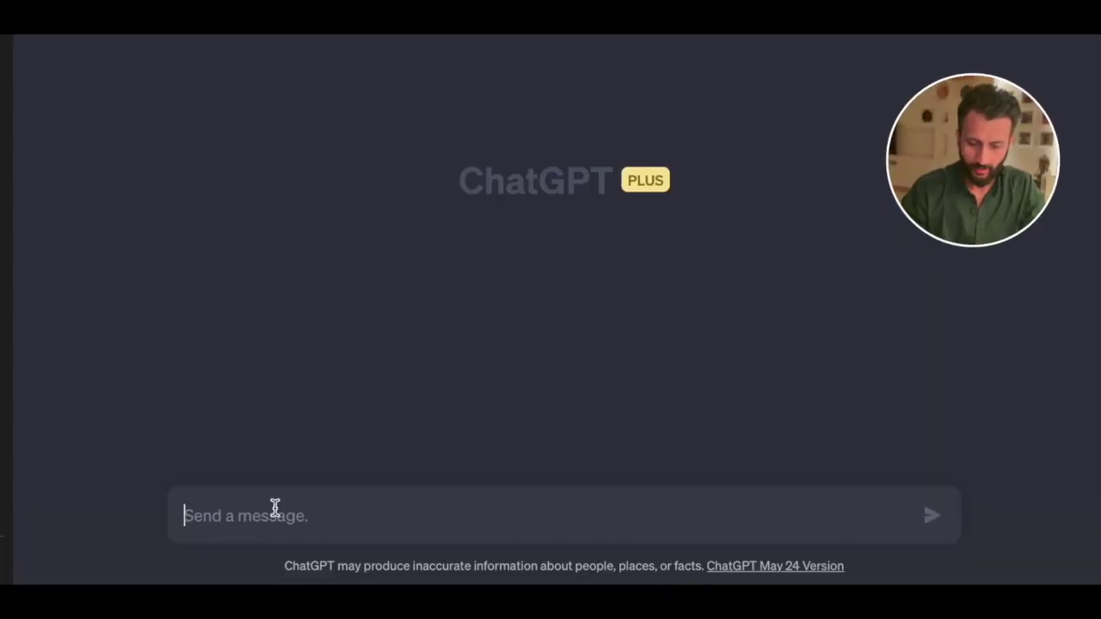
pyautogui.write('can you ana')
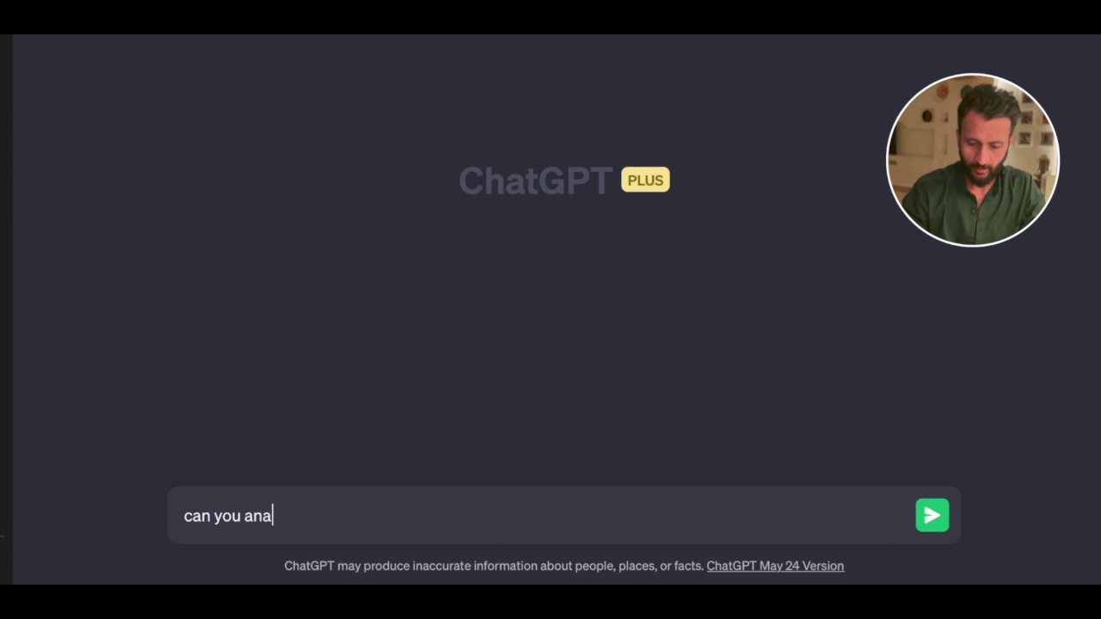
pyautogui.write('lyse my w')
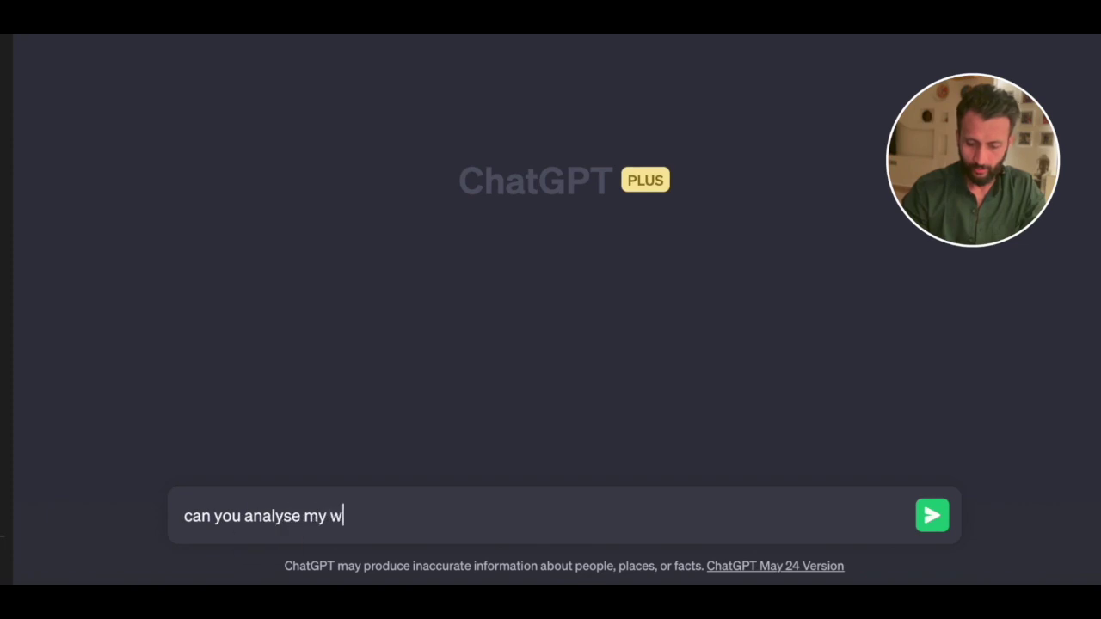
pyautogui.write('riting style and learn to write like me .I will paste a sample of mywriti')
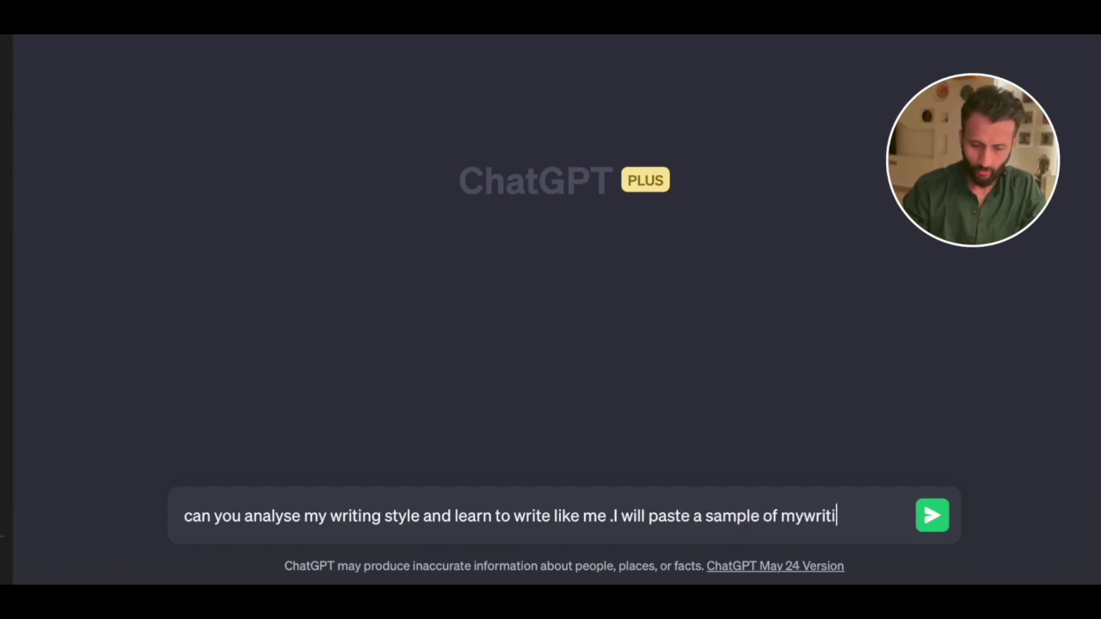
pyautogui.write('ng here after')
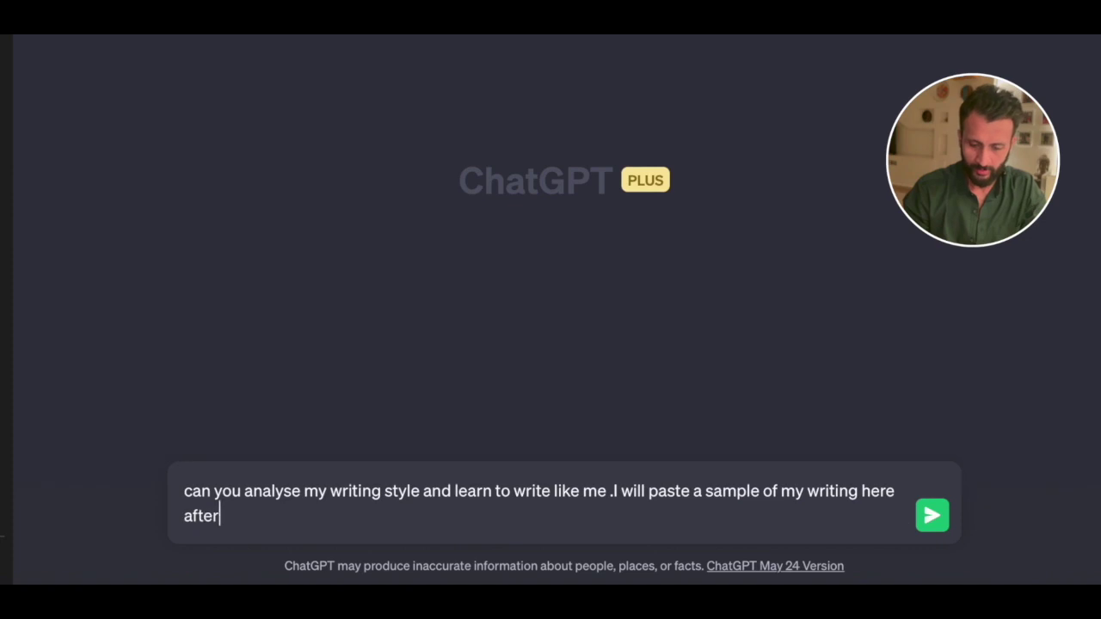
pyautogui.write(' the word ')
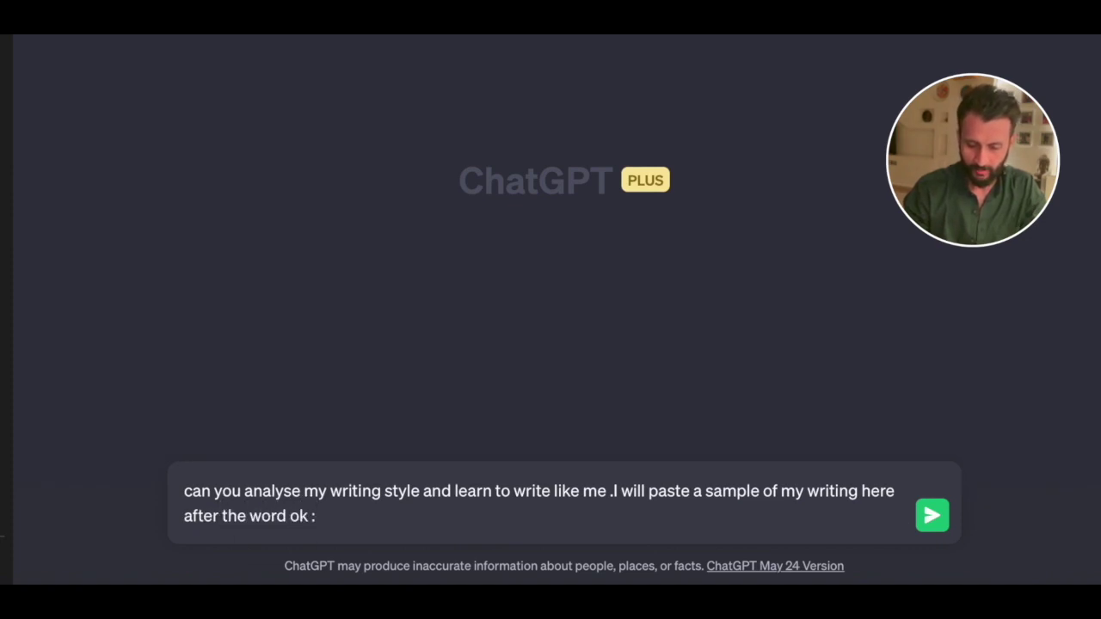
pyautogui.write('ok :')
# - Copy the "Hey bro" weekend movie message from the Notes app, add it to the ChatGPT prompt as the writing sample, and send it
pyautogui.click(226, 593)
pyautogui.click(278, 324)
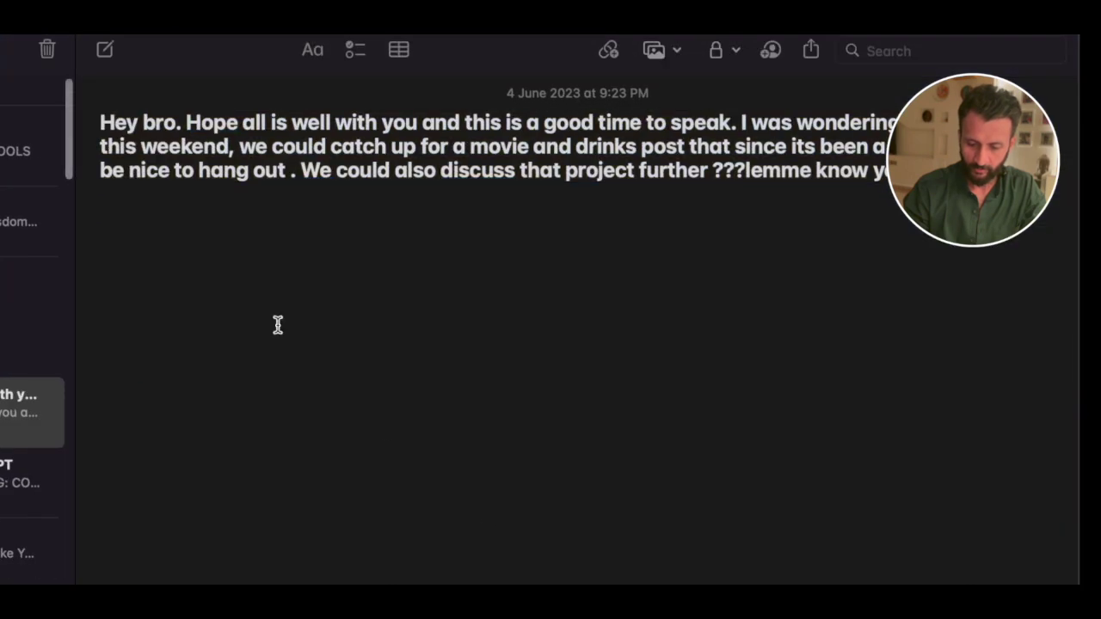
pyautogui.moveTo(99, 122); pyautogui.dragTo(836, 220)
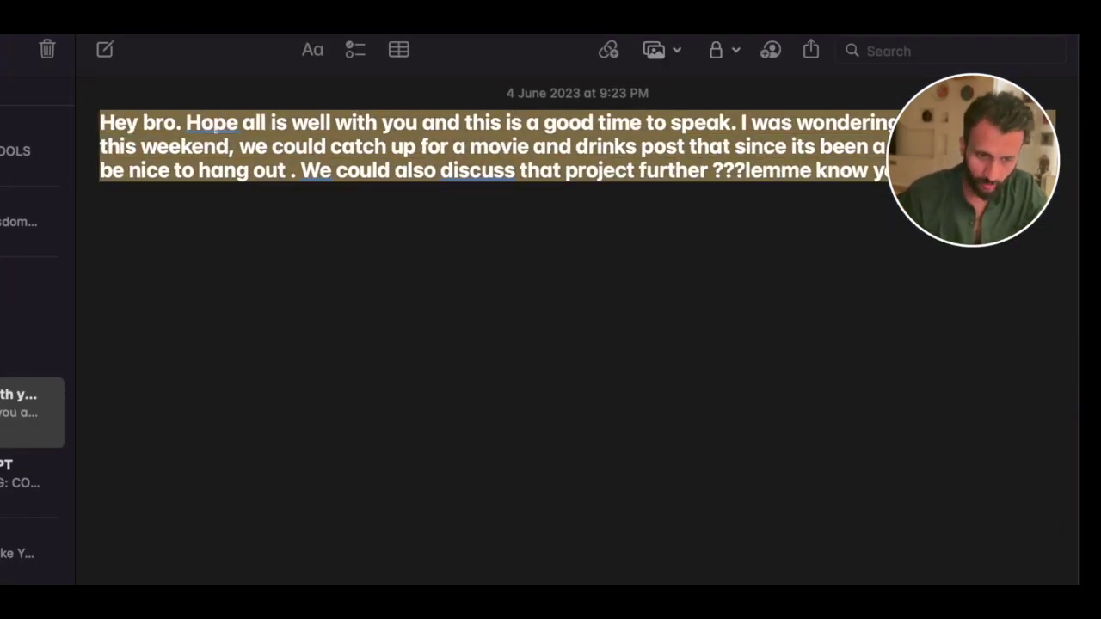
pyautogui.press('super+Tab')
pyautogui.write('Hey bro. Hope all is well with you and this is a good time to speak. I was wondering if you are free this weekend, we could catch up for a movie and drinks post that since its been a while. It would be nice to hang out . We could also discuss that project further ???lemme know your plans')
pyautogui.press('Return')
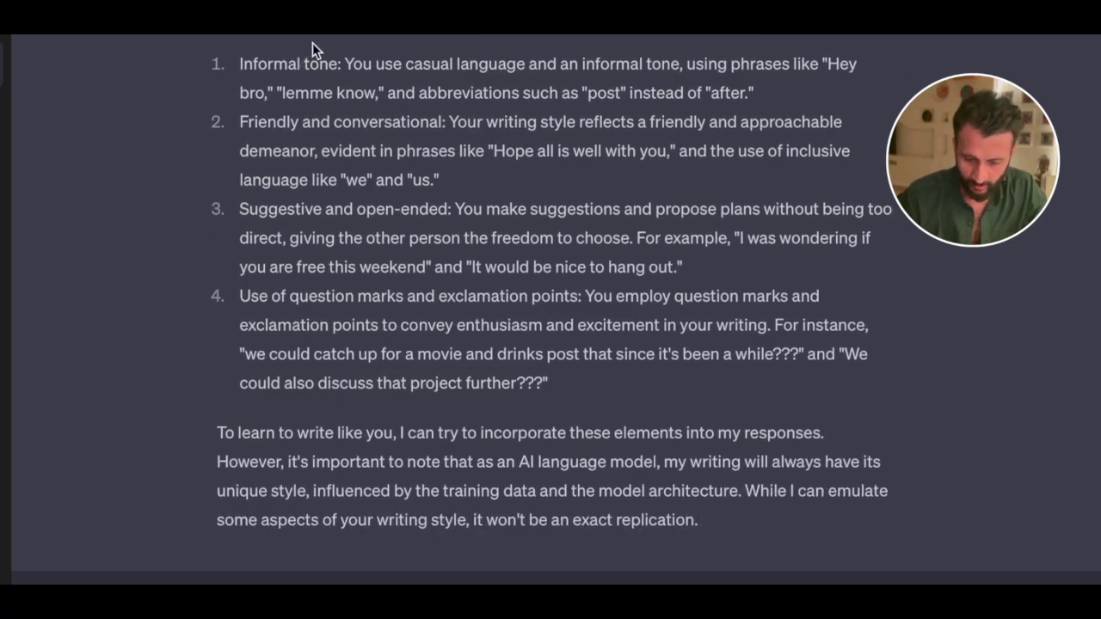
# - Review the writing style analysis, highlighting the headings of all four listed traits from informal tone to question marks and exclamation points
pyautogui.moveTo(237, 64); pyautogui.dragTo(330, 43)
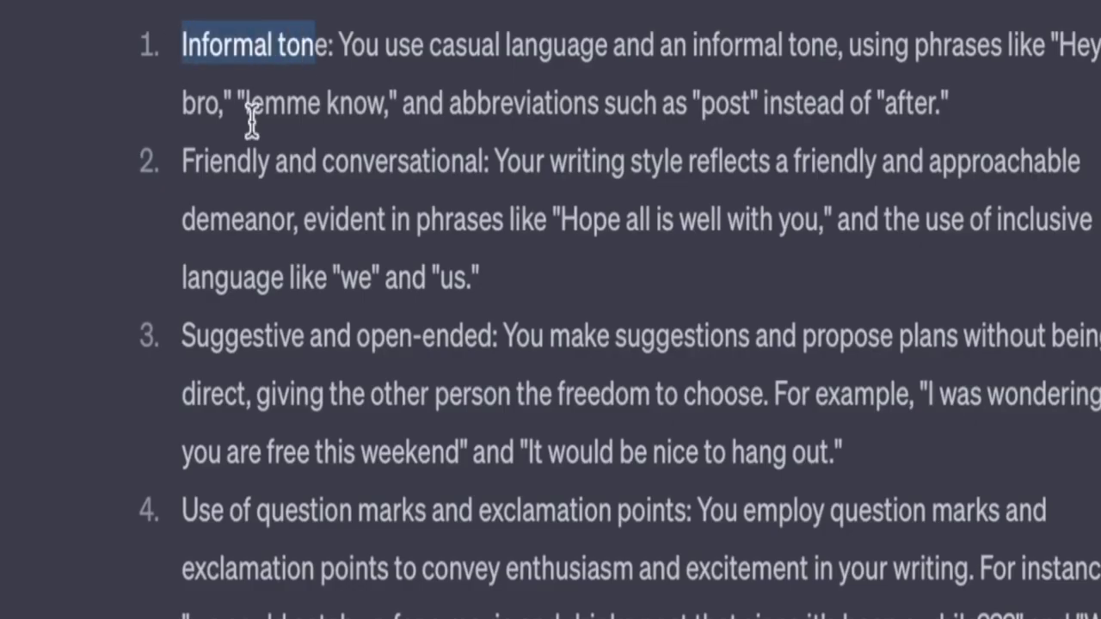
pyautogui.moveTo(191, 160); pyautogui.dragTo(487, 162)
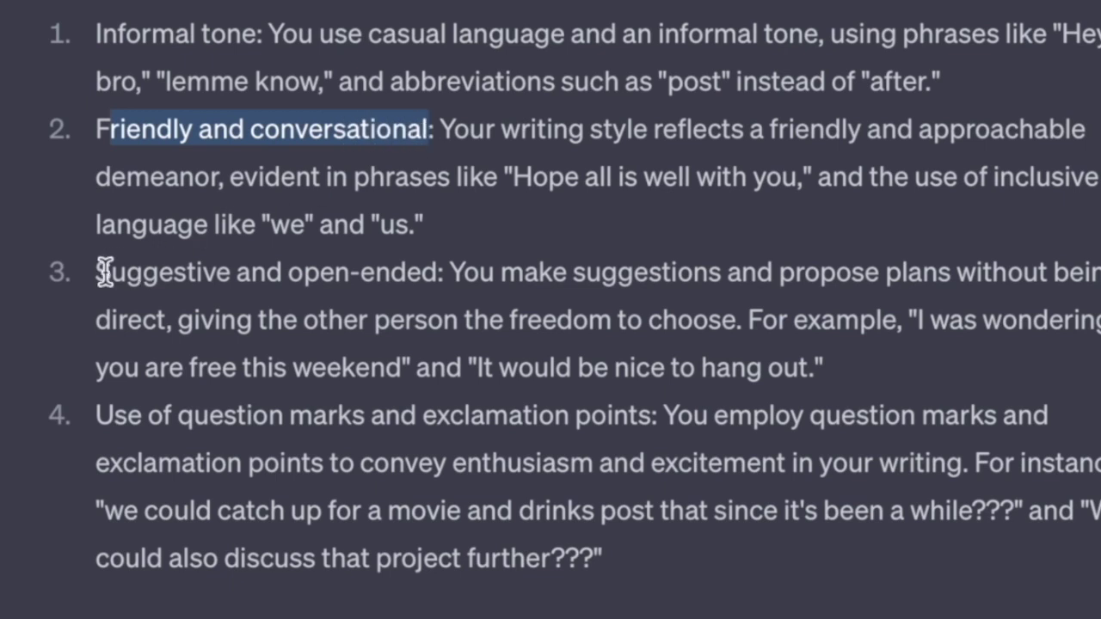
pyautogui.moveTo(110, 271); pyautogui.dragTo(441, 272)
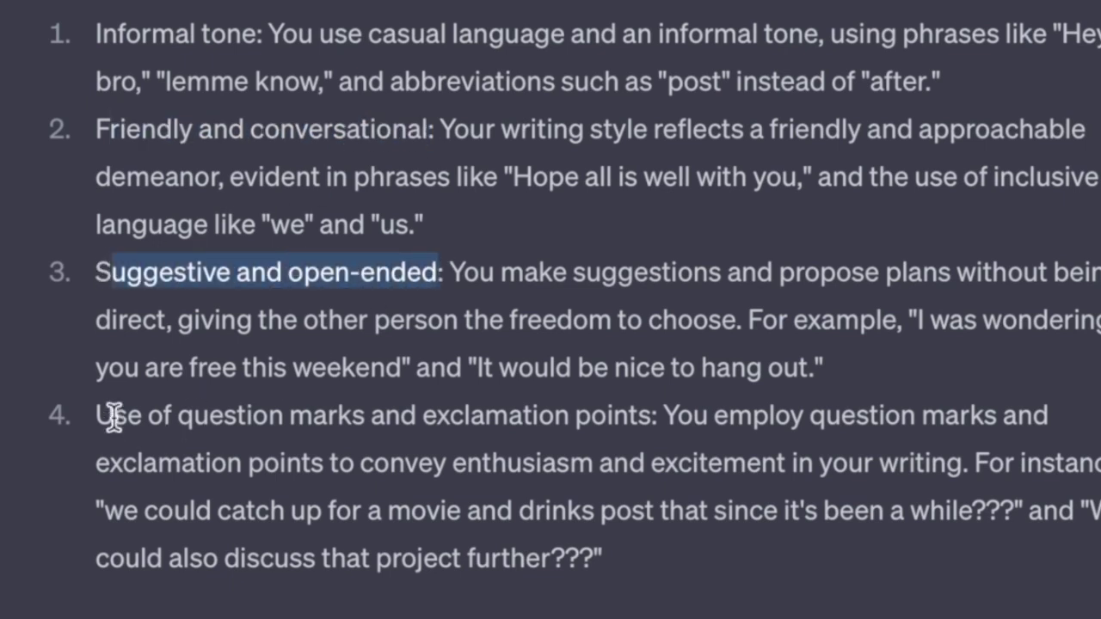
pyautogui.moveTo(111, 416); pyautogui.dragTo(658, 421)
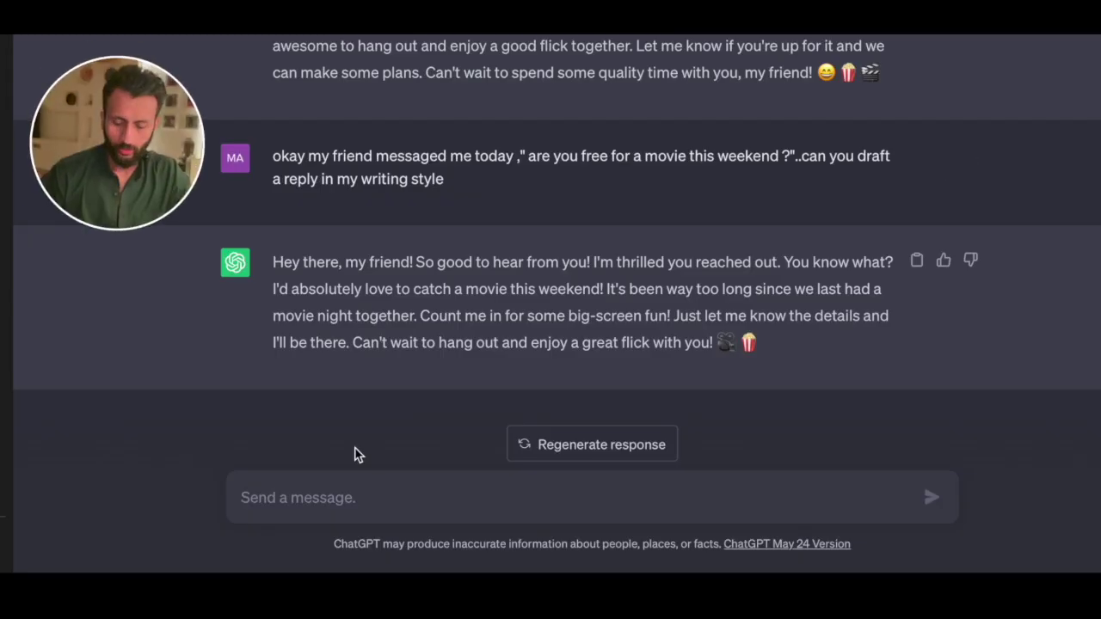
# - Ask ChatGPT to draft a reply in your writing style to a friend's message, "are you free for a movie this weekend ?"
pyautogui.click(334, 498)
pyautogui.write('my f')
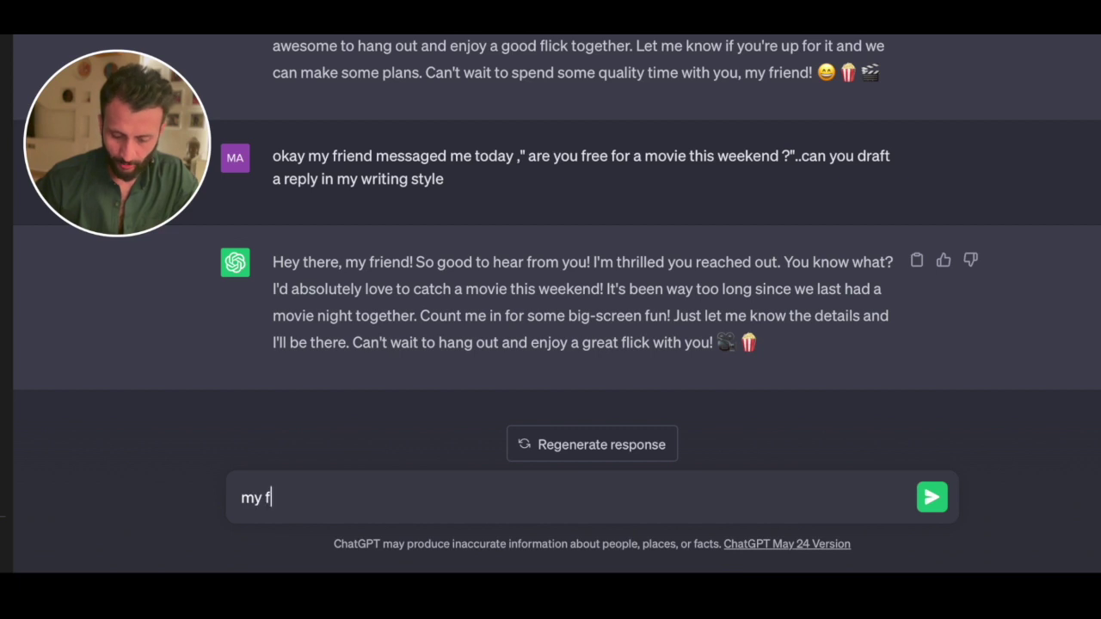
pyautogui.write('riend messaged me today asking the following " are you free for a moi')
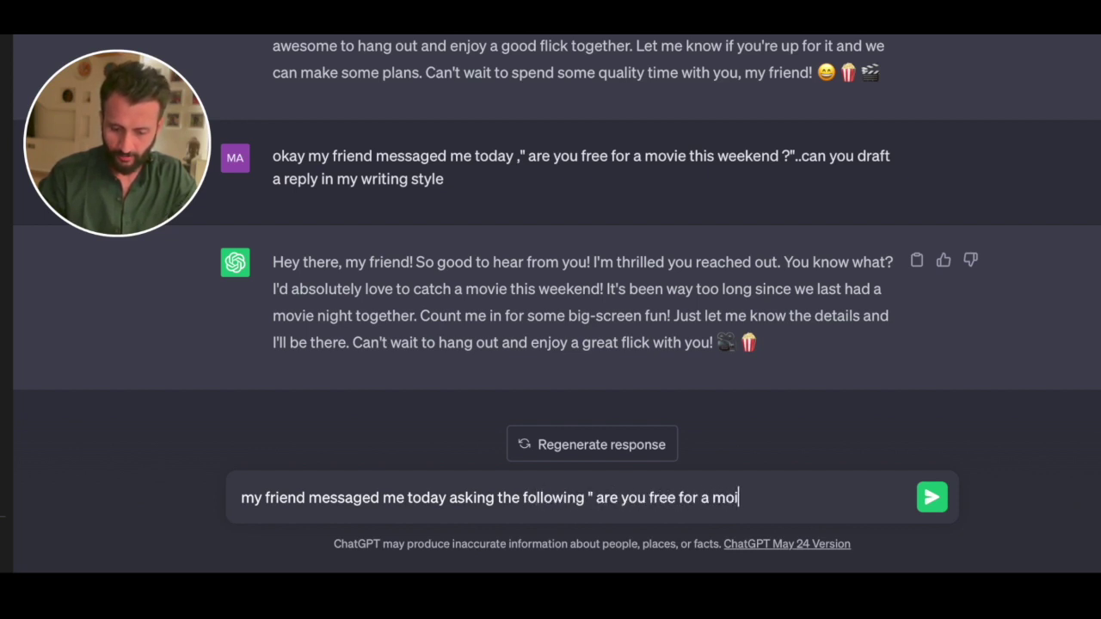
pyautogui.press('BackSpace')
pyautogui.write('vi')
pyautogui.press('BackSpace')
pyautogui.press('BackSpace')
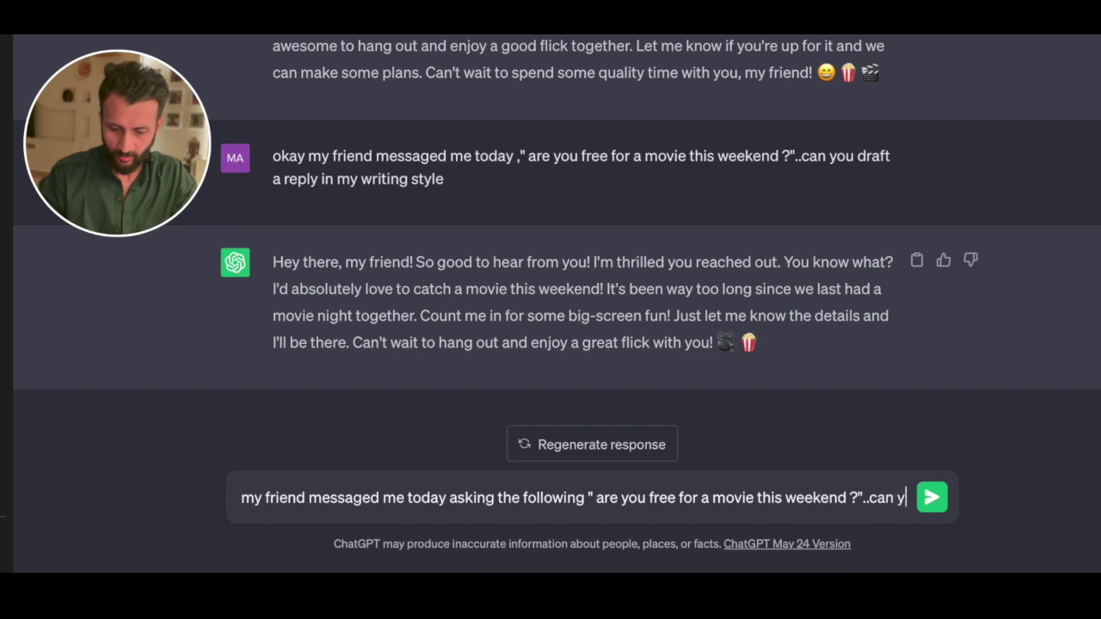
pyautogui.write('ou free for a movie this weekend ?"..can you draft a re')
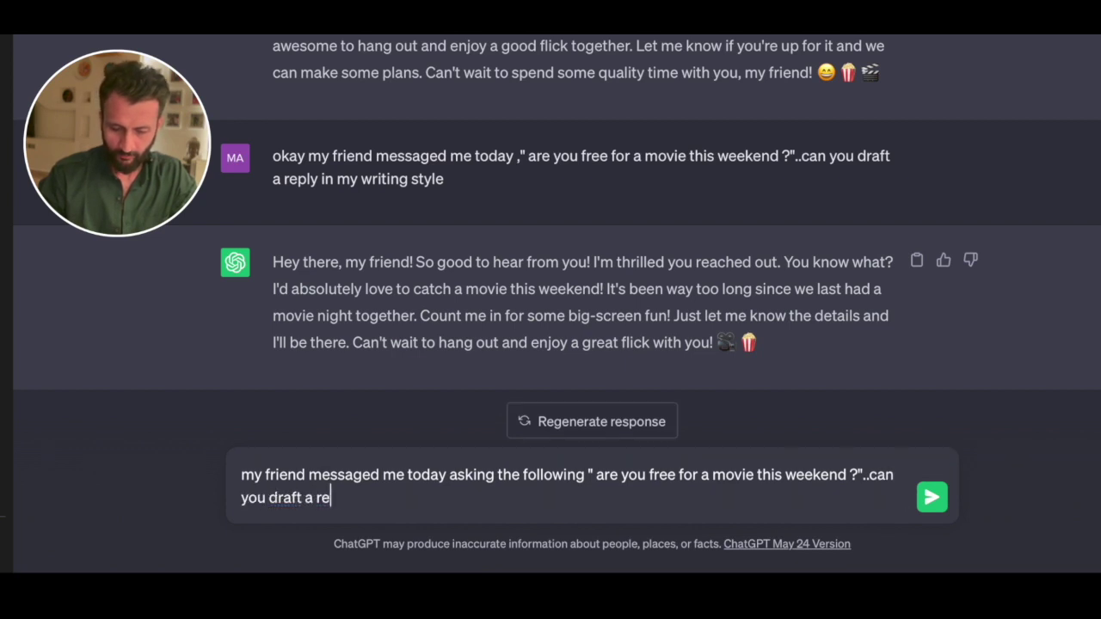
pyautogui.write('ply to him')
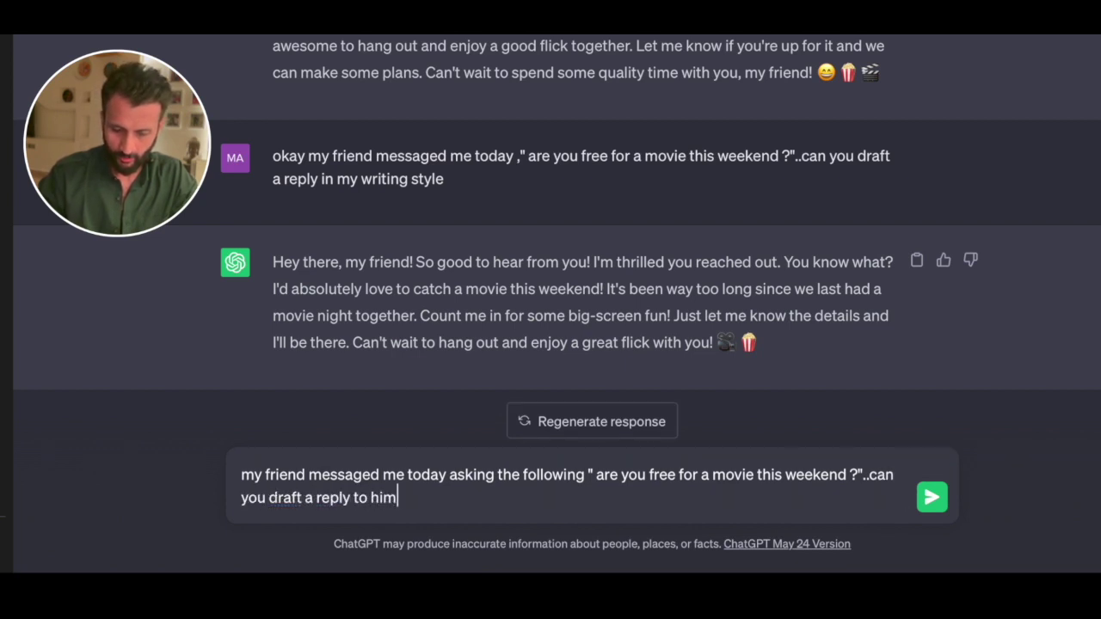
pyautogui.write(' in my writing style ')
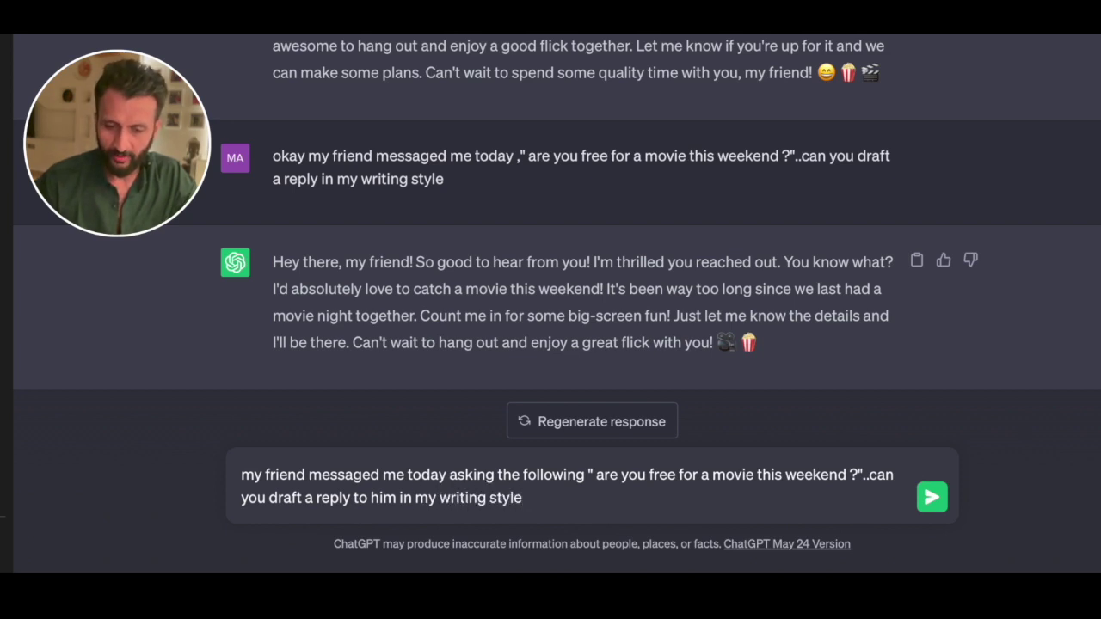
pyautogui.write('?')
pyautogui.press('Return')
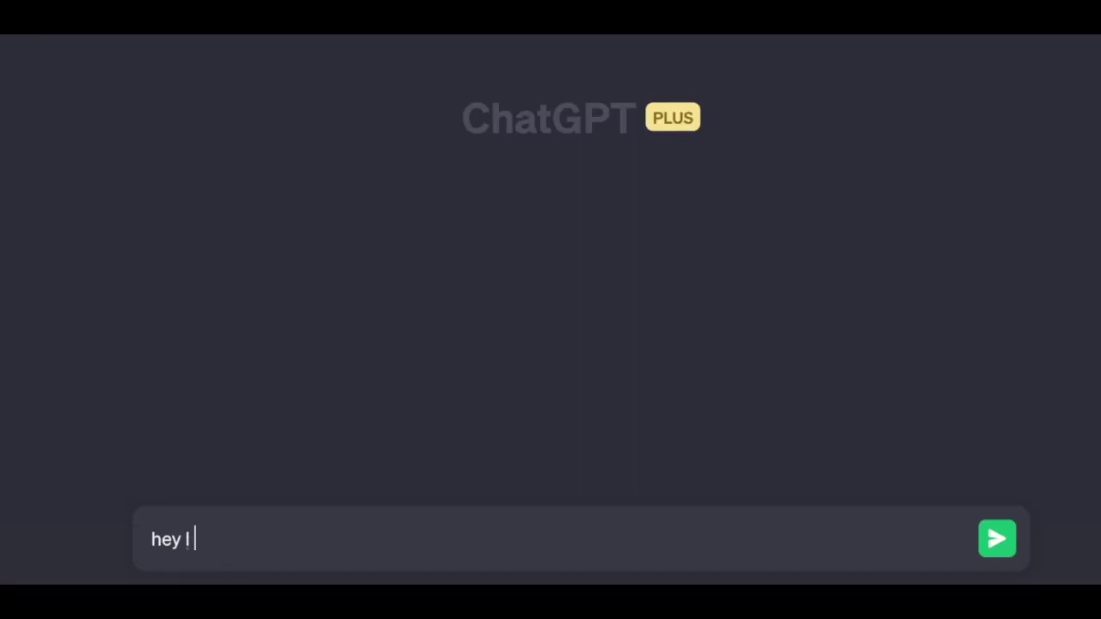
# - Tell ChatGPT that you are bored and ask it to play a movie trivia game with you
pyautogui.write('am bored')
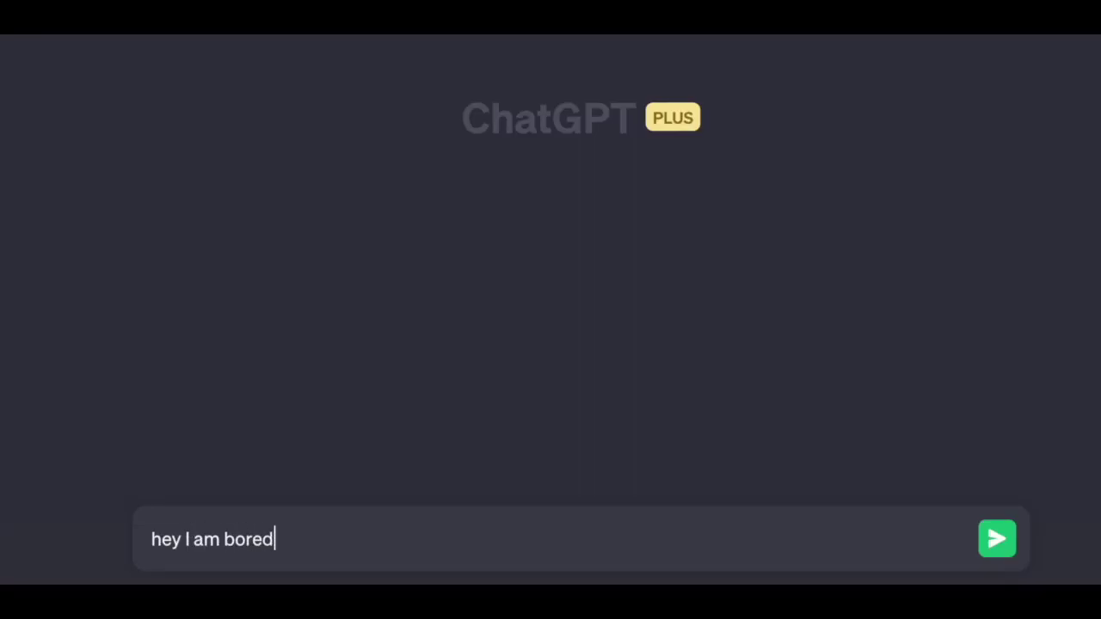
pyautogui.write(' can you play a movie')
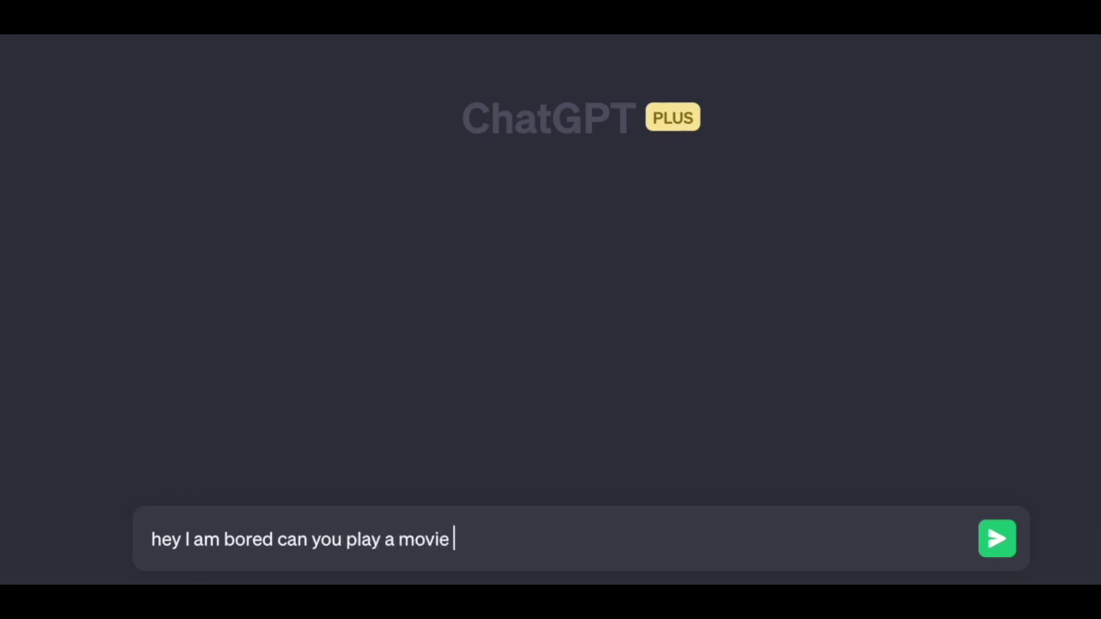
pyautogui.write('game with me ')
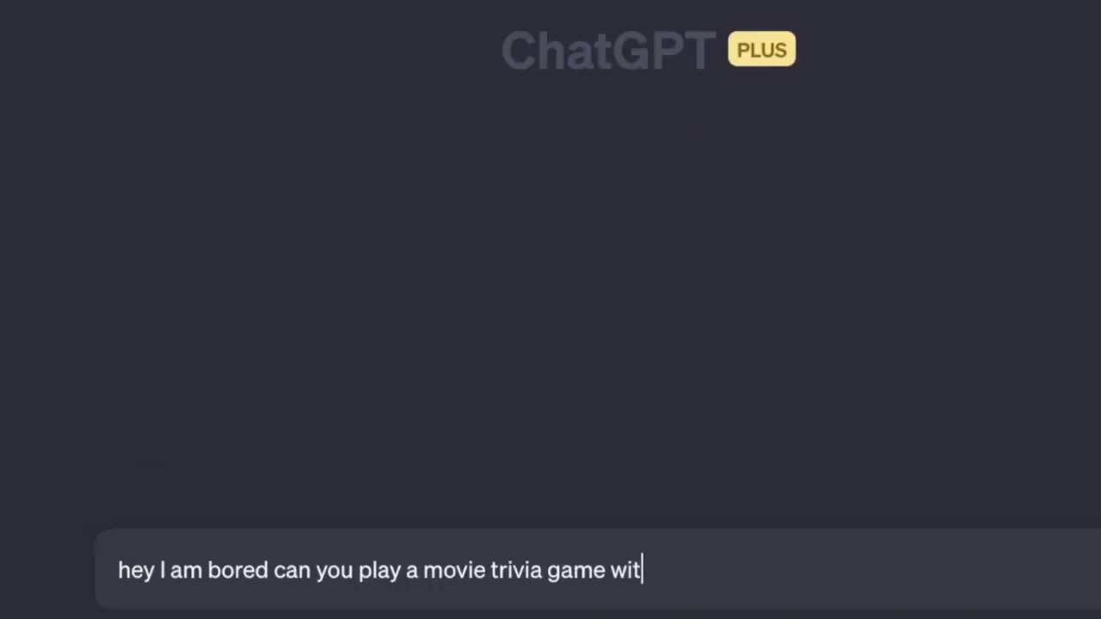
pyautogui.write('?')
pyautogui.press('Return')
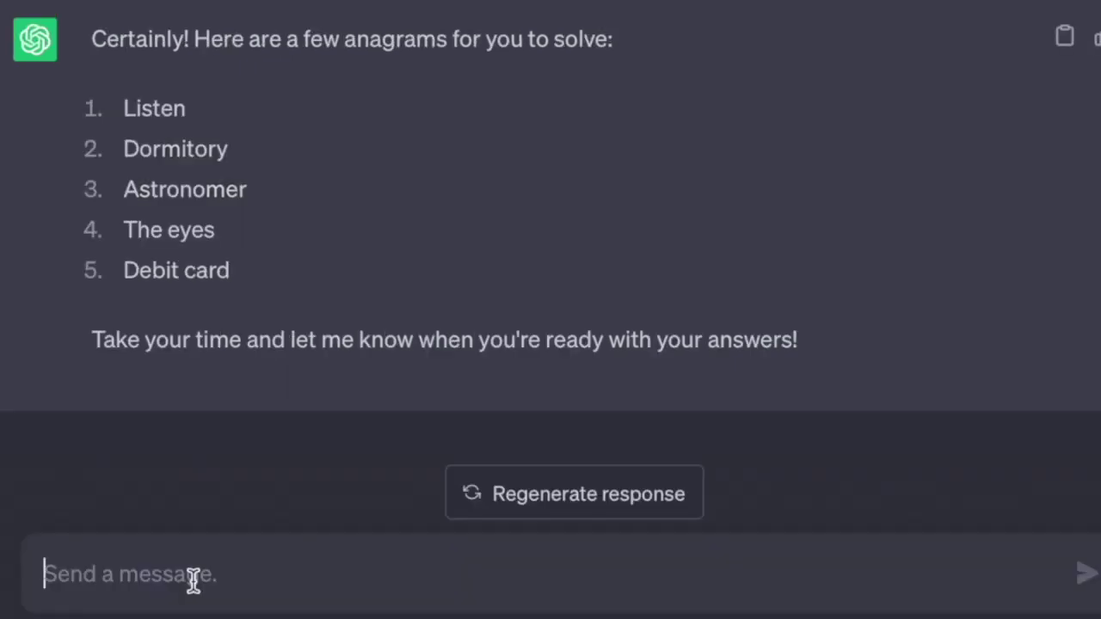
# - Ask ChatGPT "can you give me some anagram puzzles to solve?"
pyautogui.write('ca')
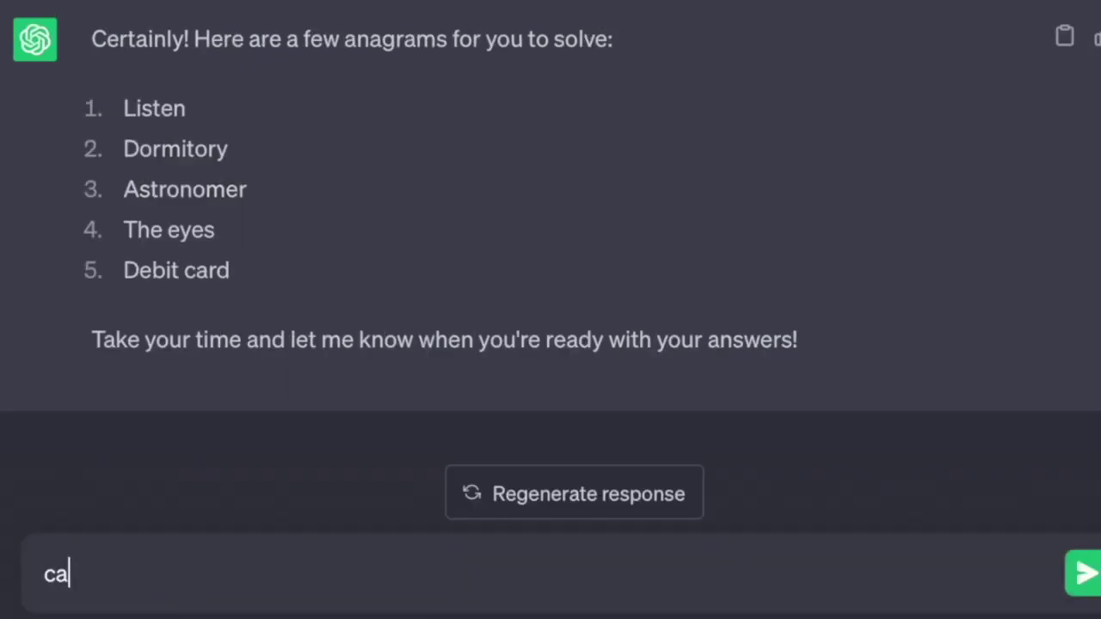
pyautogui.write('n you give me some')
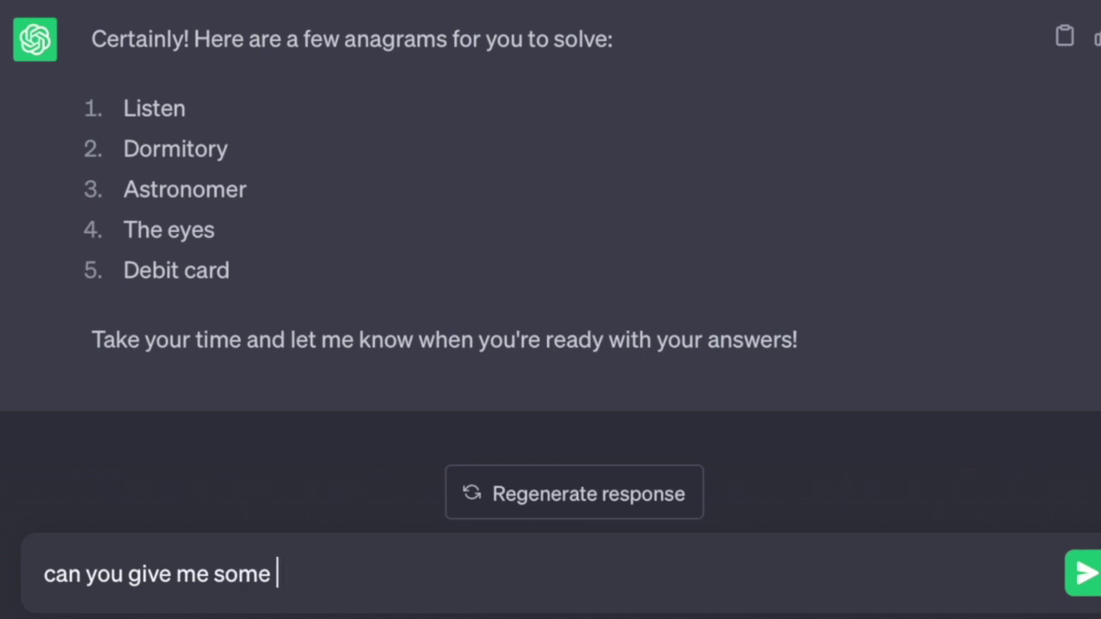
pyautogui.write(' anagram pu')
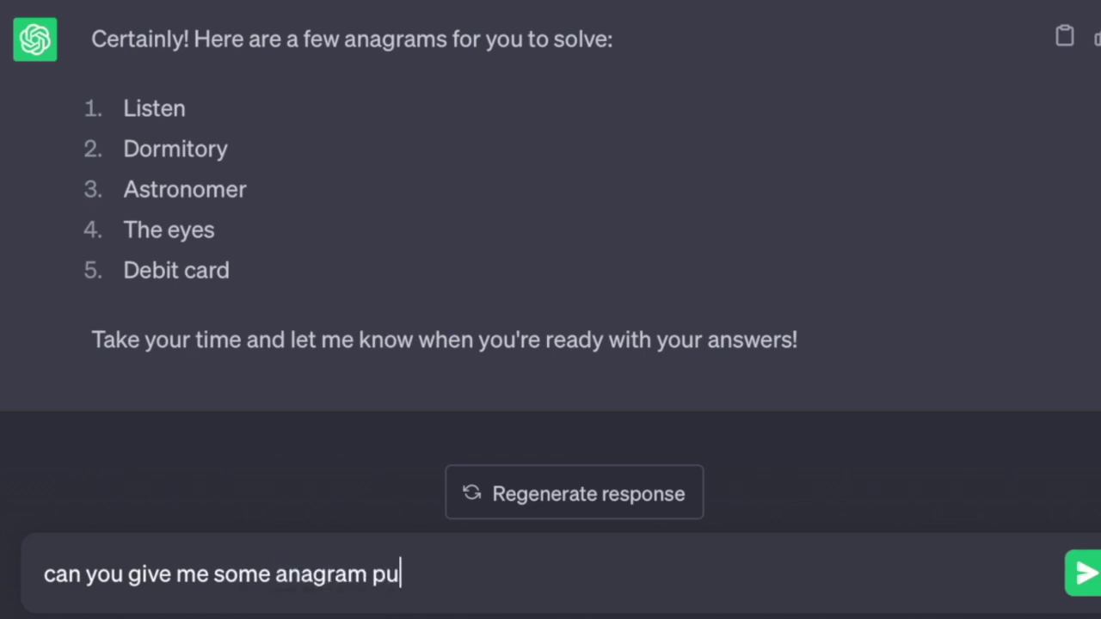
pyautogui.write('zzple')
pyautogui.press('BackSpace')
pyautogui.press('BackSpace')
pyautogui.press('BackSpace')
pyautogui.write('les ')
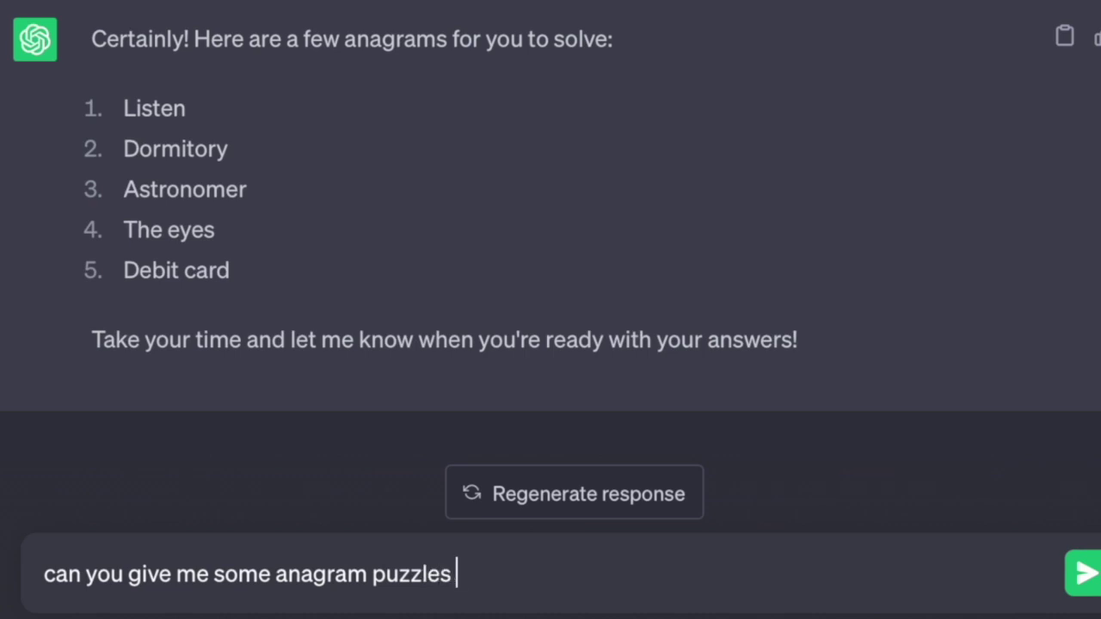
pyautogui.write('to solve?')
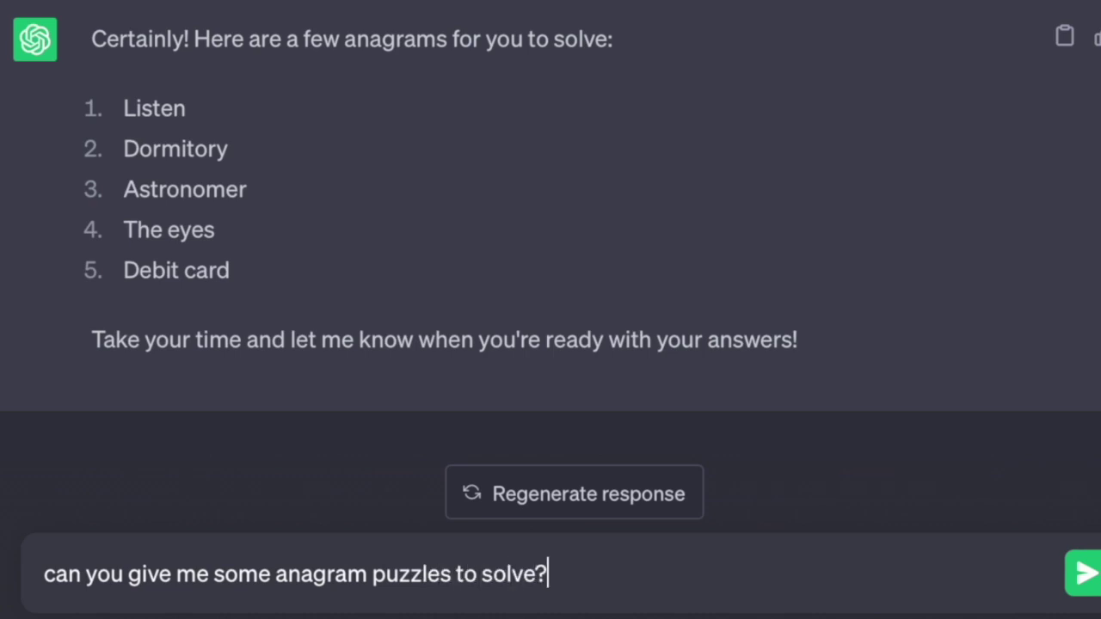
pyautogui.press('Return')
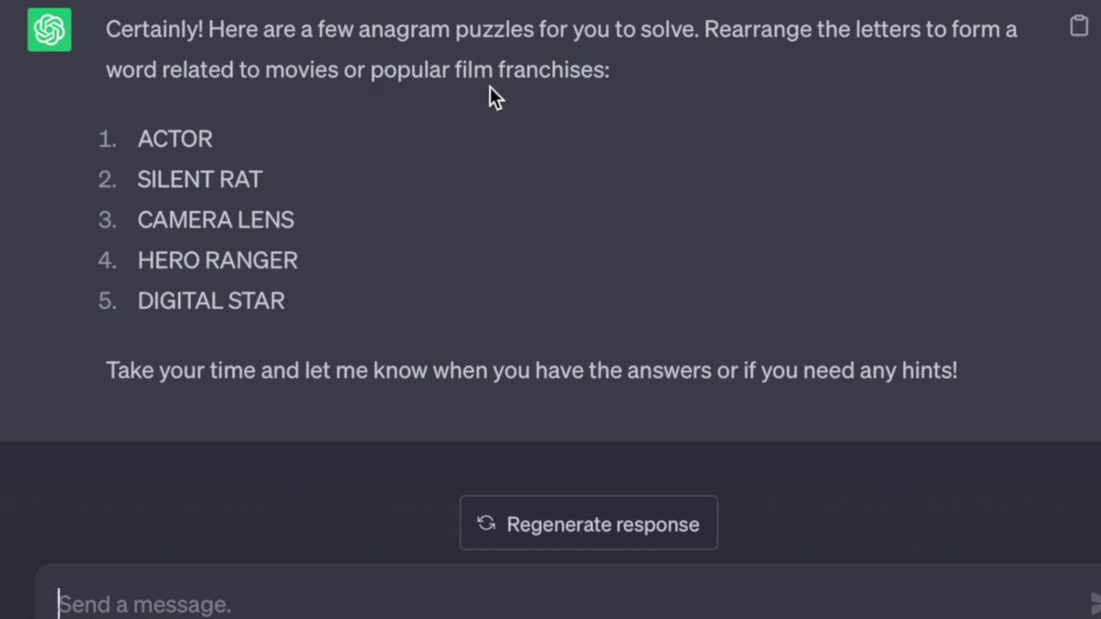
# - Send ChatGPT the message "okay can you play x and zero with me ?"
pyautogui.write('o')
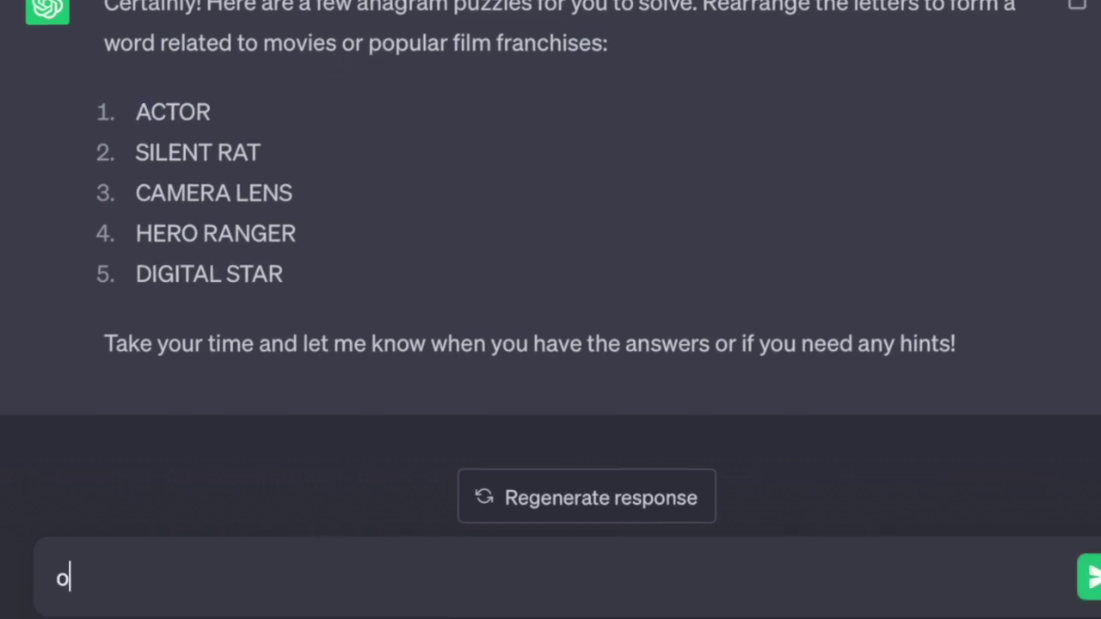
pyautogui.write('kay can you pl')
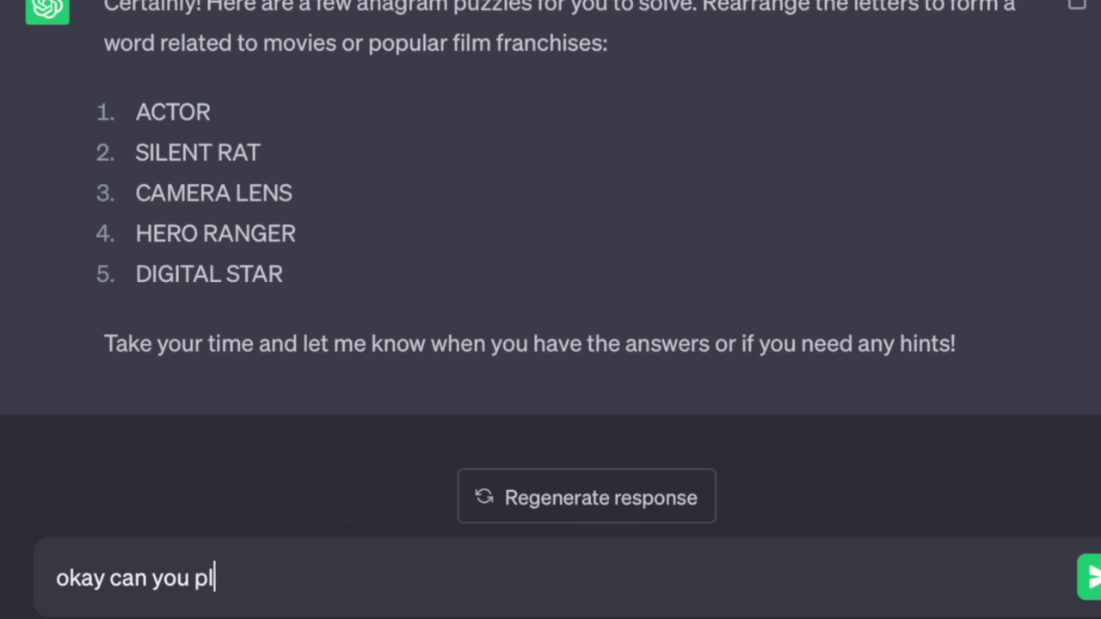
pyautogui.write('ay x and ze')
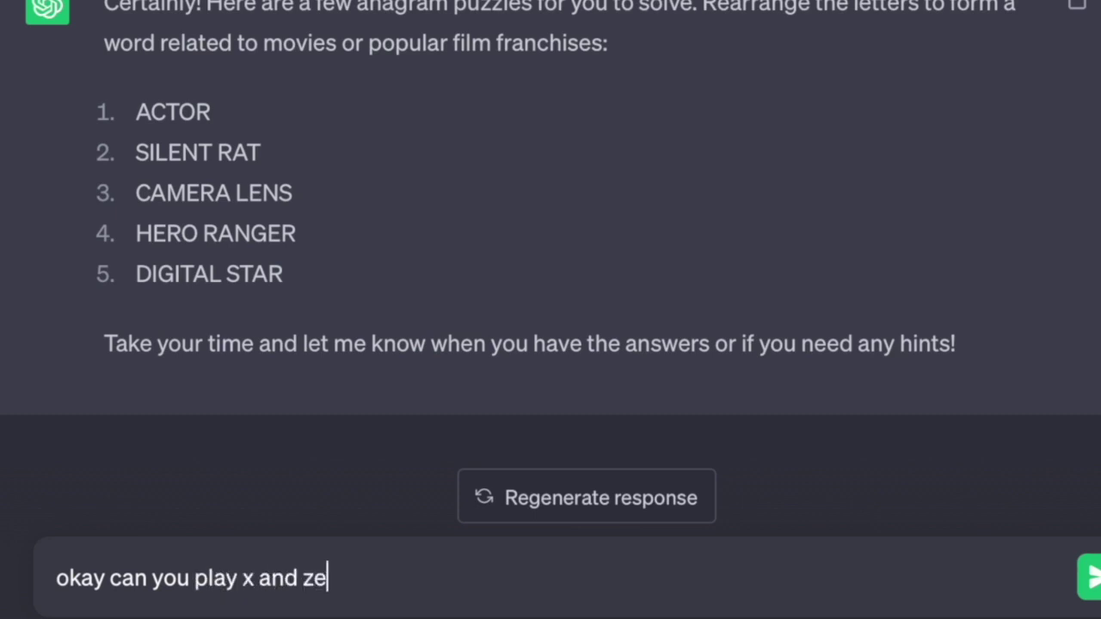
pyautogui.write('ro with me')
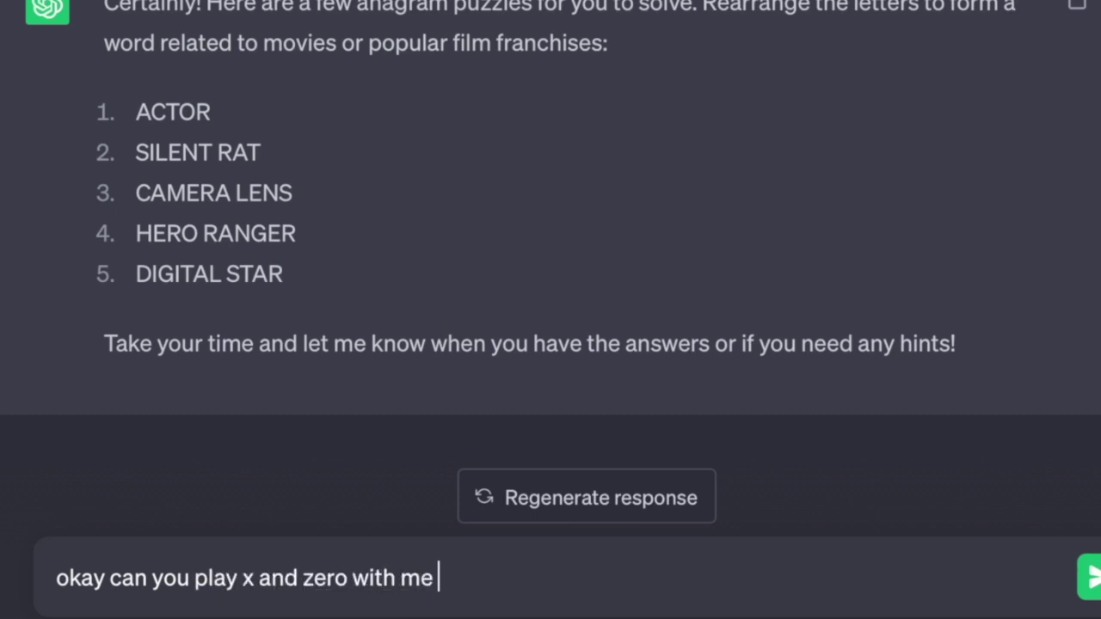
pyautogui.write(' ?')
pyautogui.press('Return')
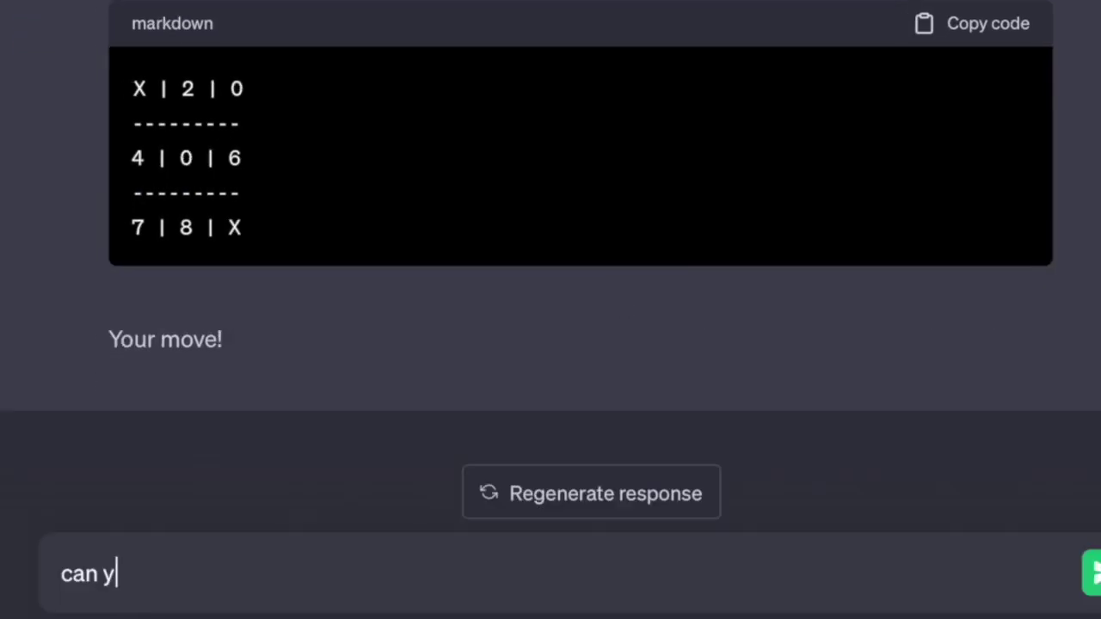
# - Ask ChatGPT "can you give me some puzzles to solve"
pyautogui.write('ou gi')
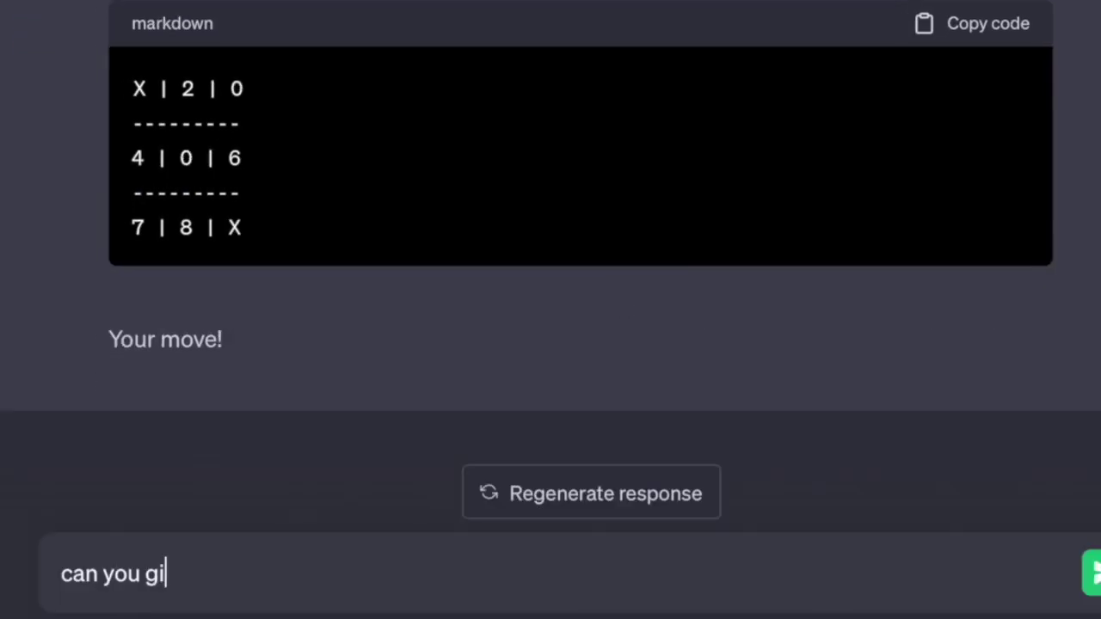
pyautogui.write('ve me some pu')
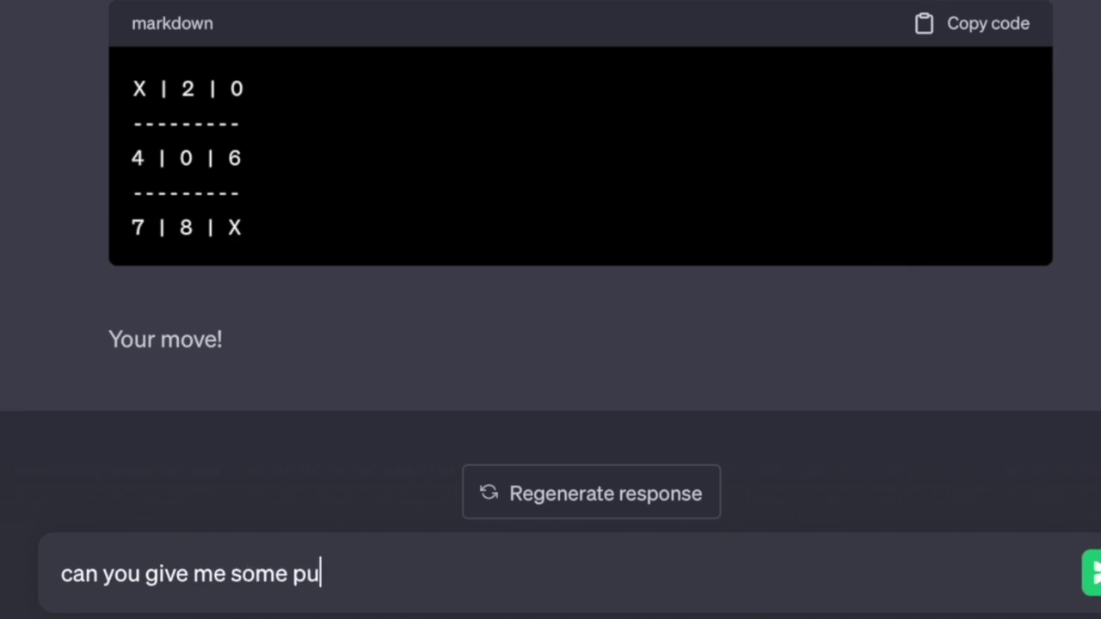
pyautogui.write('zzles to solve')
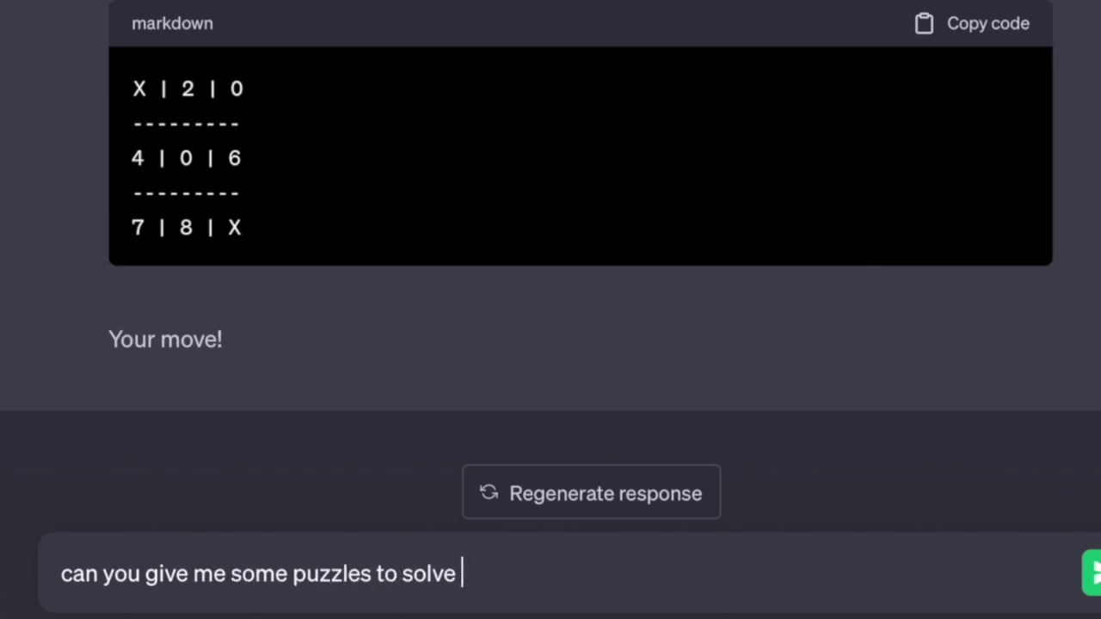
pyautogui.press('Return')
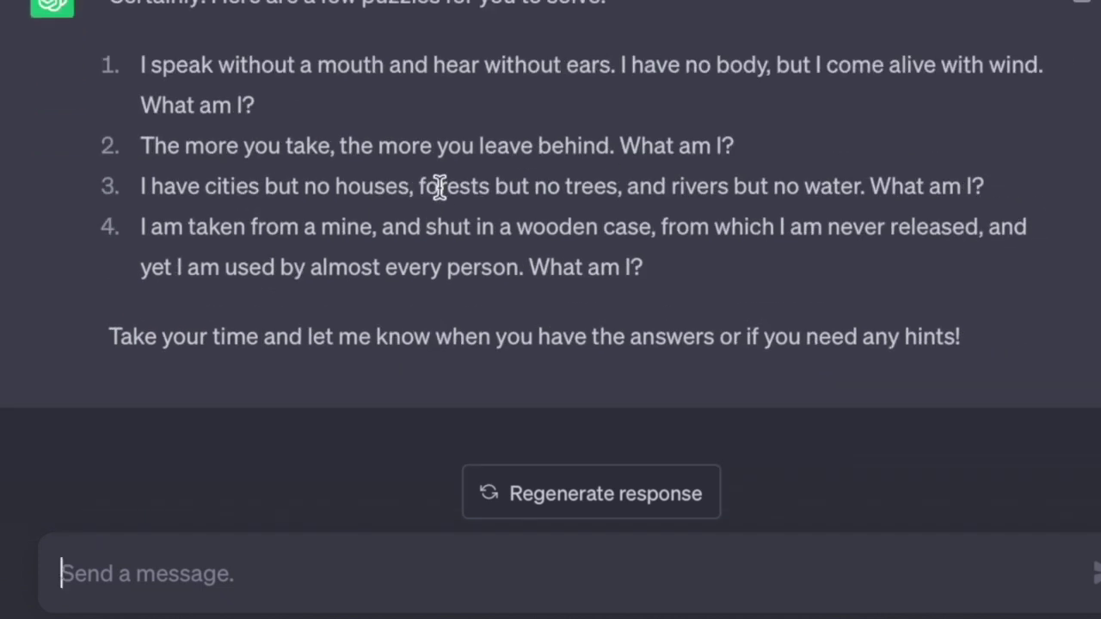
# - Send ChatGPT the request "can you tell me a joke I am bored"
pyautogui.write('can yo')
pyautogui.write('u ')
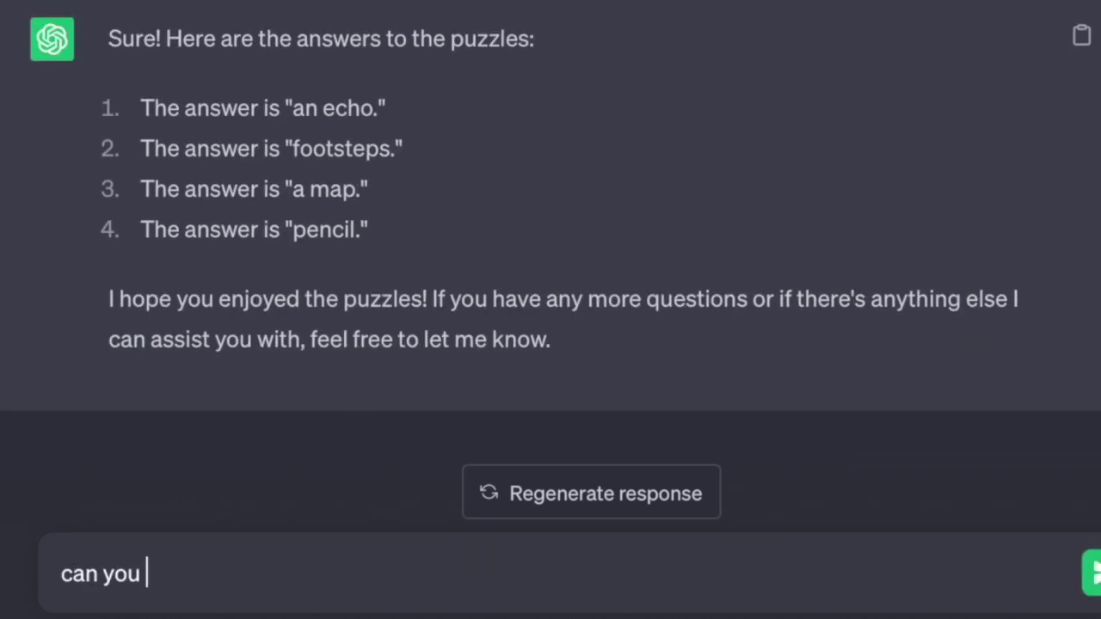
pyautogui.write('tell me a jok')
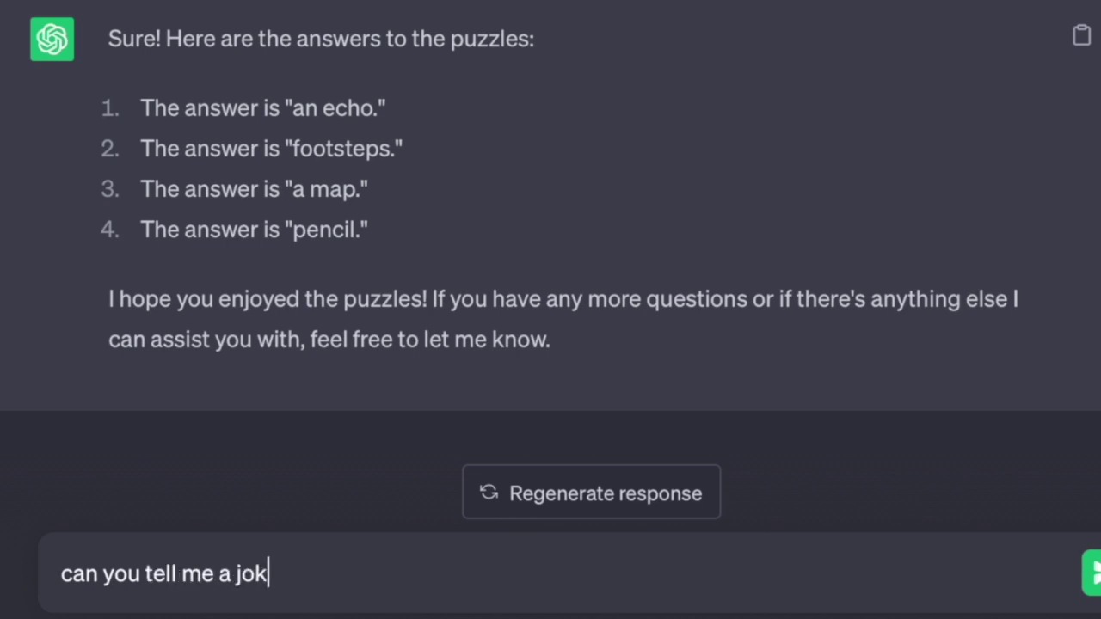
pyautogui.write('e I am bored')
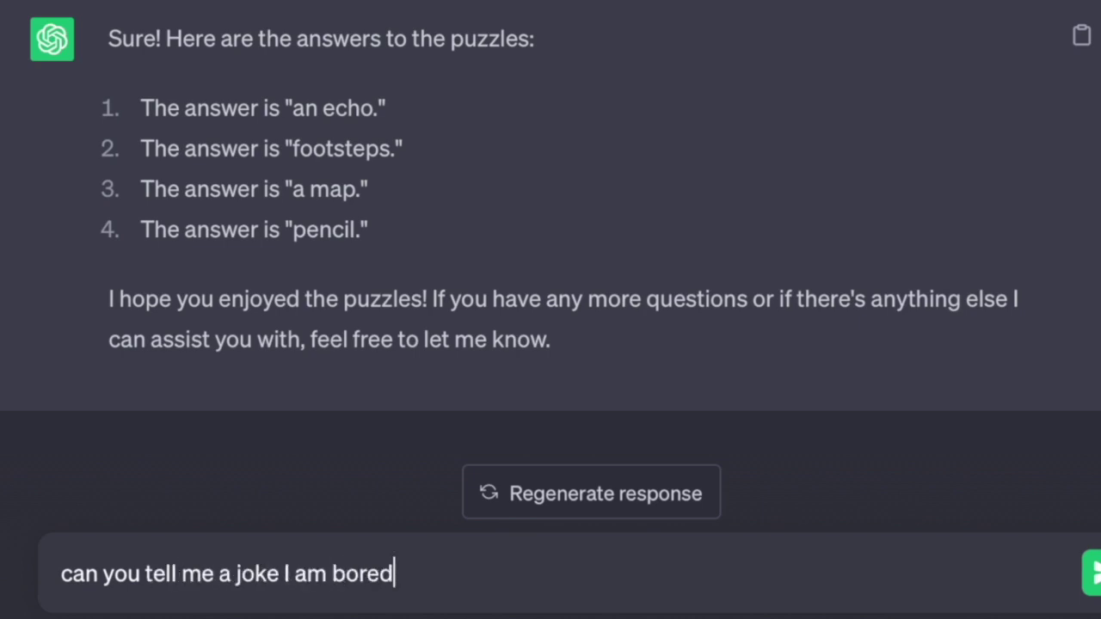
pyautogui.press('Return')
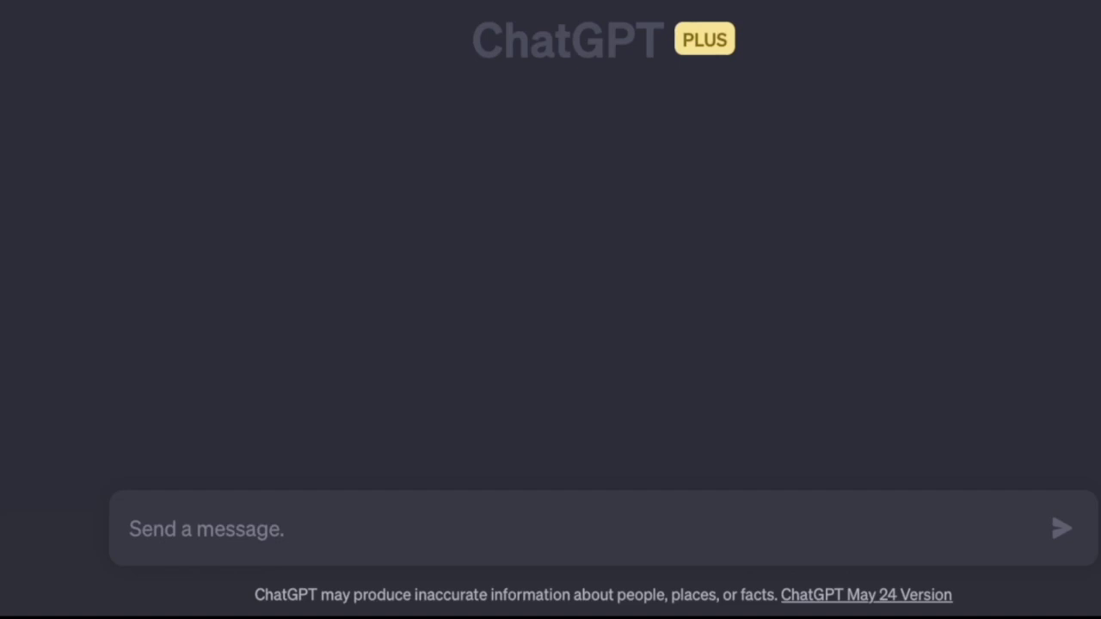
# - In a new chat, write that you need to make a YouTube tutorial video about potential life changing hacks one can use chat get for
pyautogui.write('I need to mak')
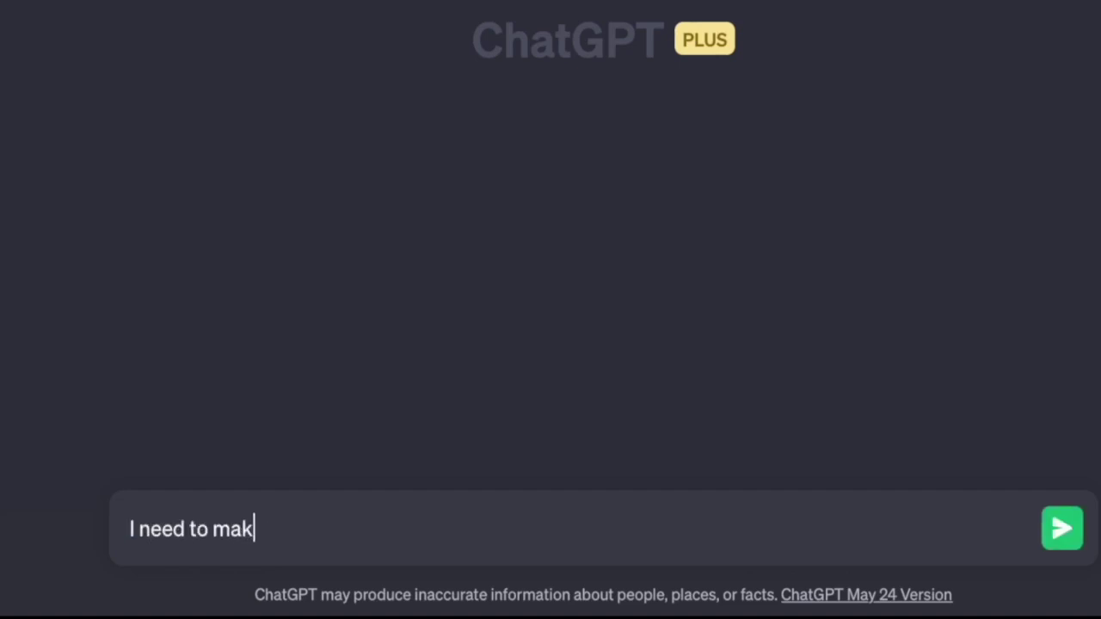
pyautogui.write('e ')
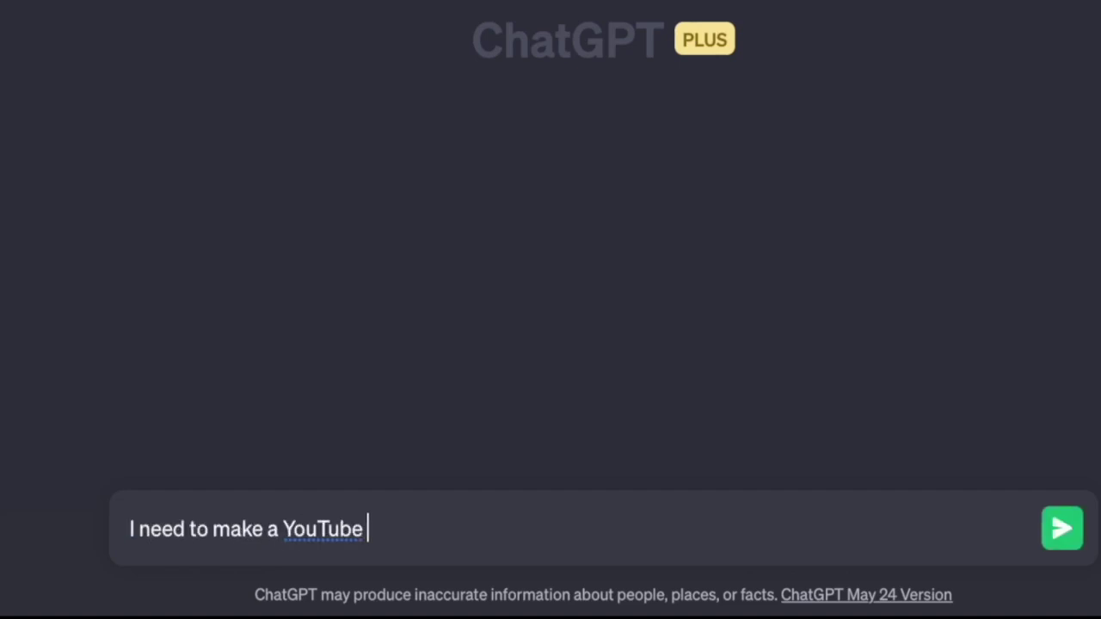
pyautogui.write('a youtube tutorial video a')
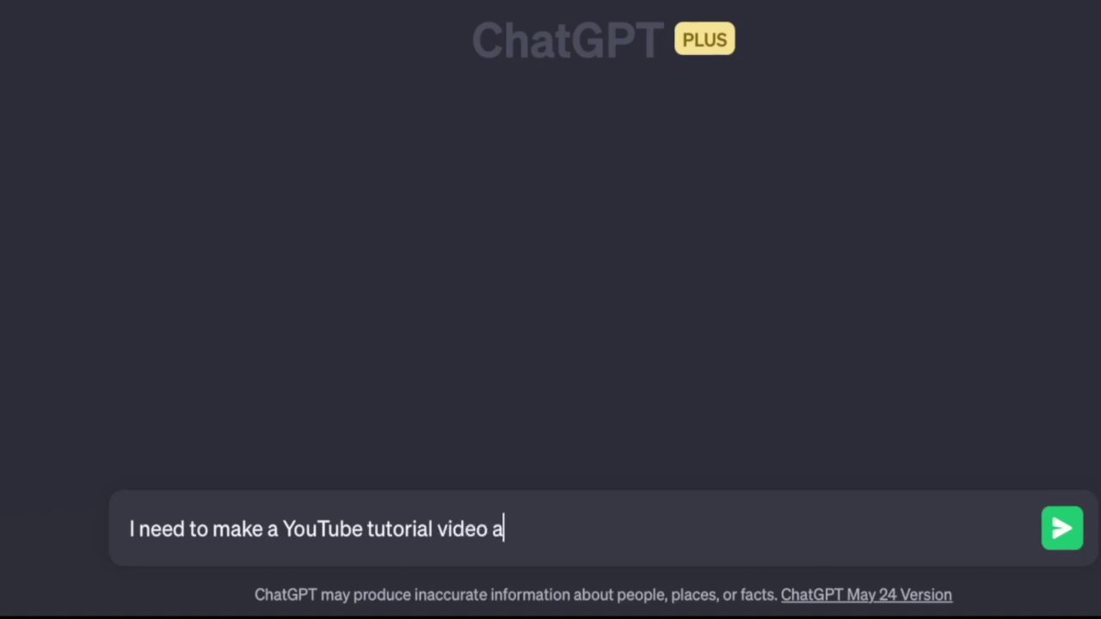
pyautogui.write('bout potential')
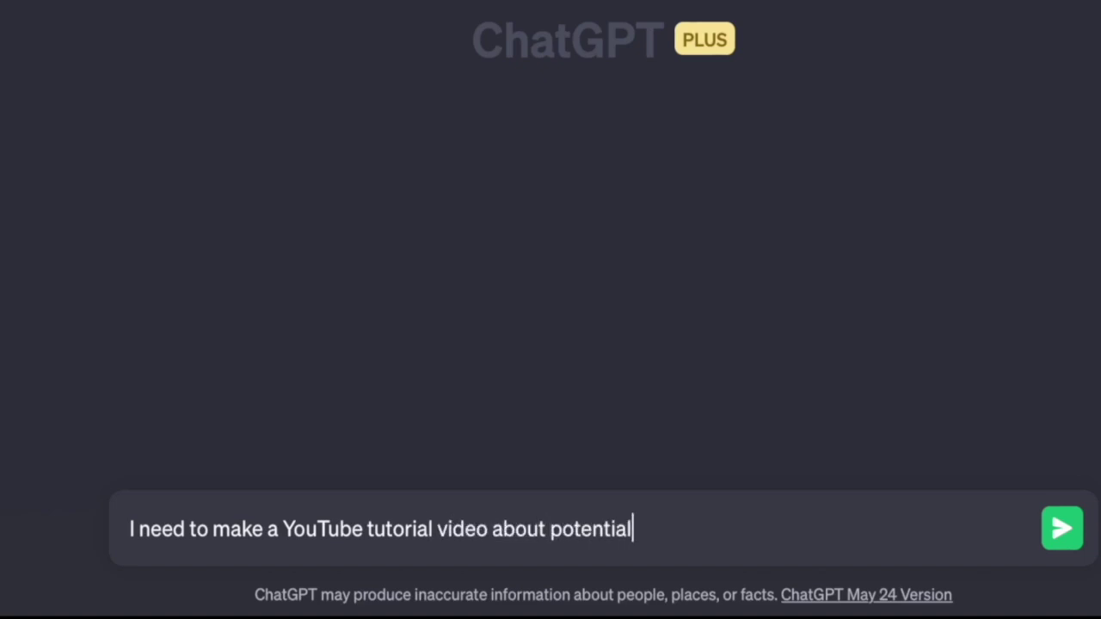
pyautogui.write(' life changing hac')
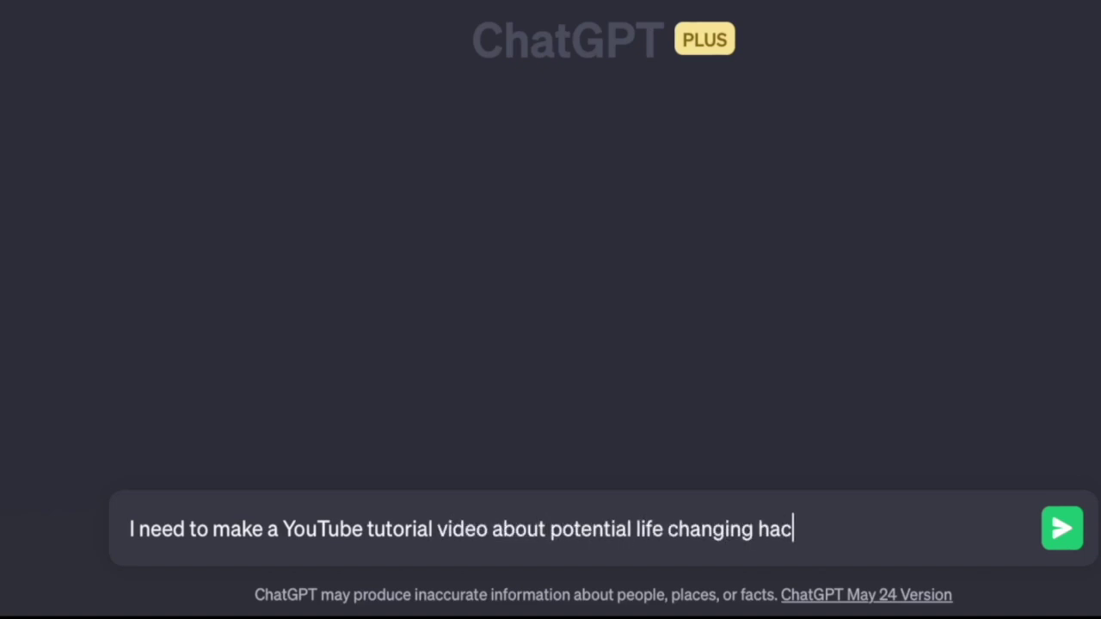
pyautogui.write('ks that one can u')
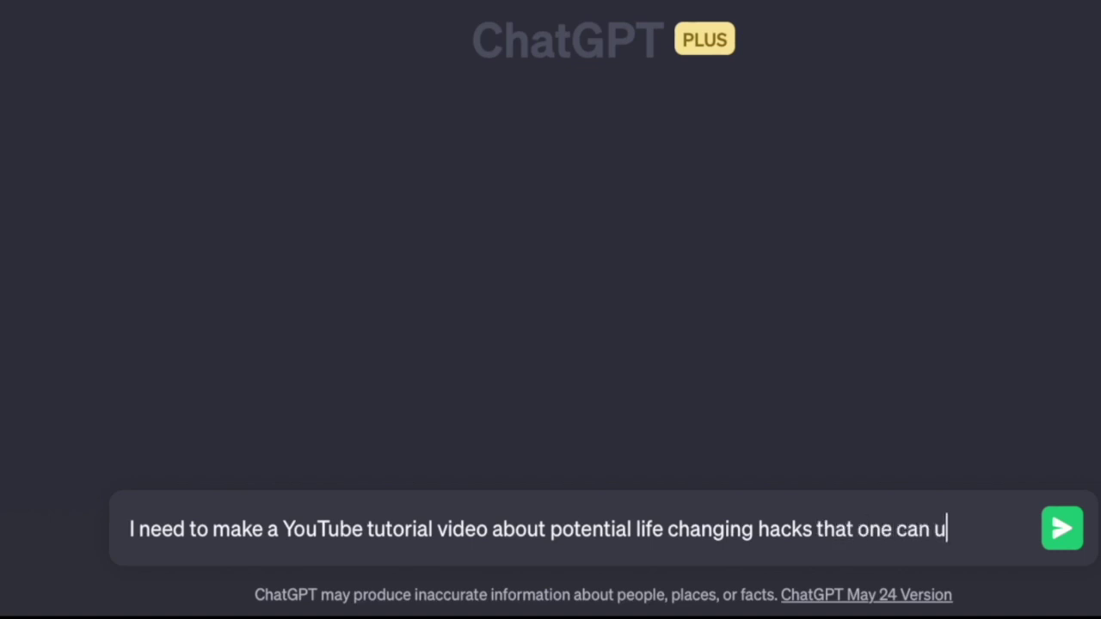
pyautogui.write('se chat get for m')
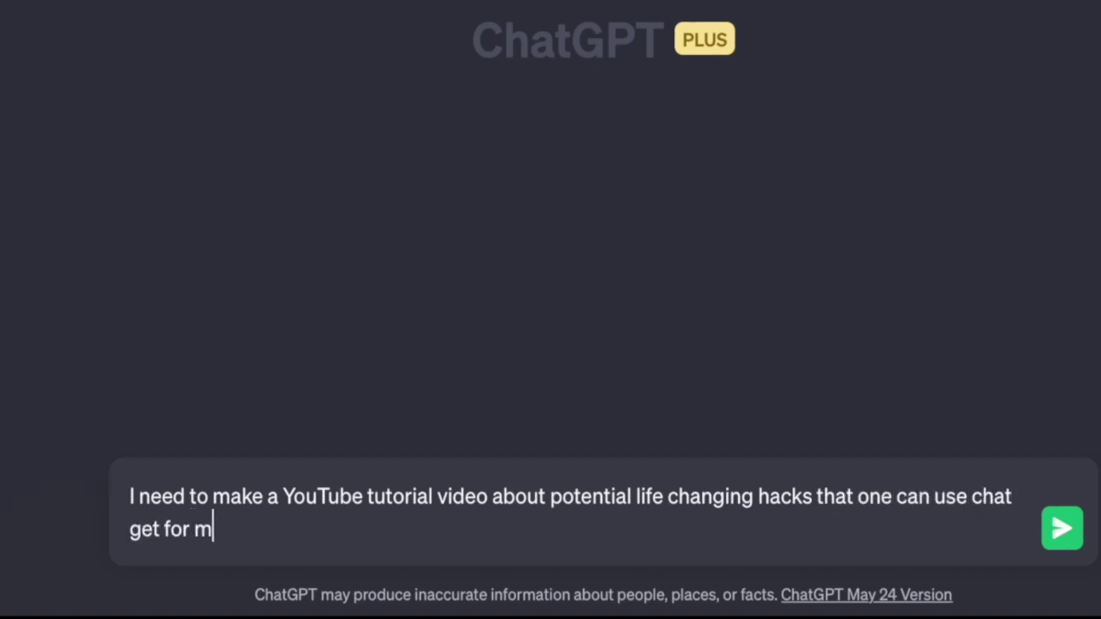
# - Complete the YouTube video prompt with the request "give me 10 nice hook lines for my video" and send it
pyautogui.press('BackSpace')
pyautogui.write('. give me ')
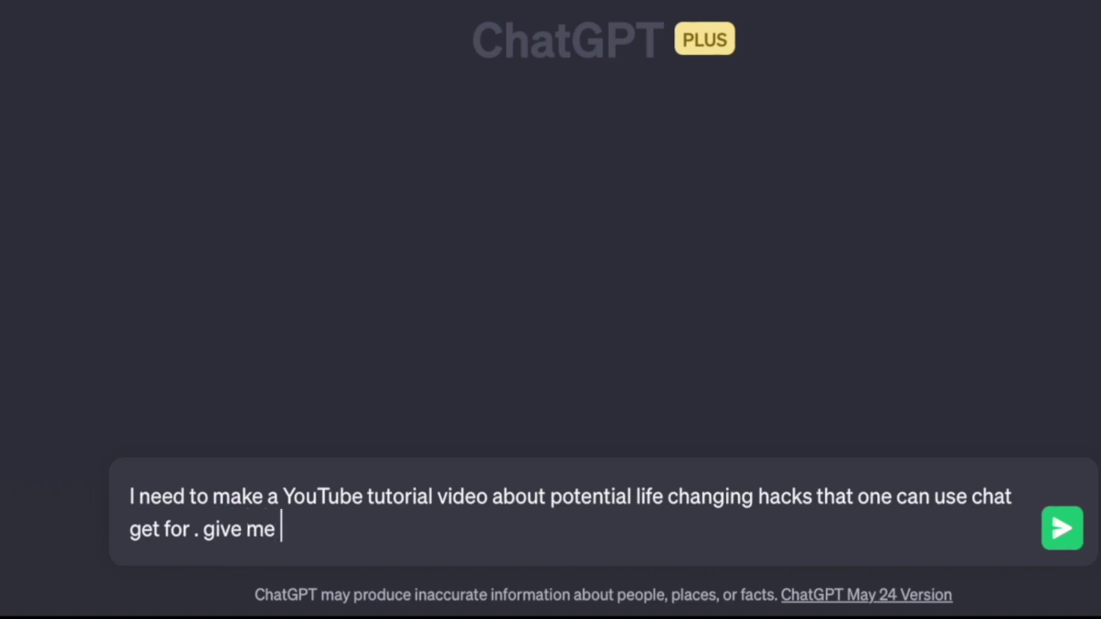
pyautogui.write('10 nic')
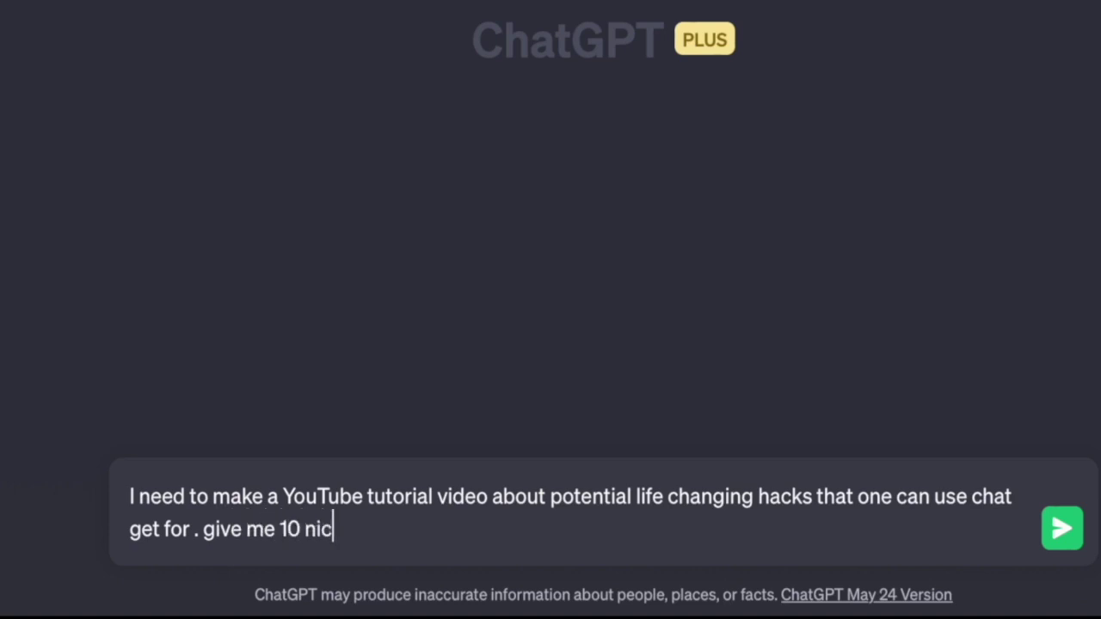
pyautogui.write('e hook lines ')
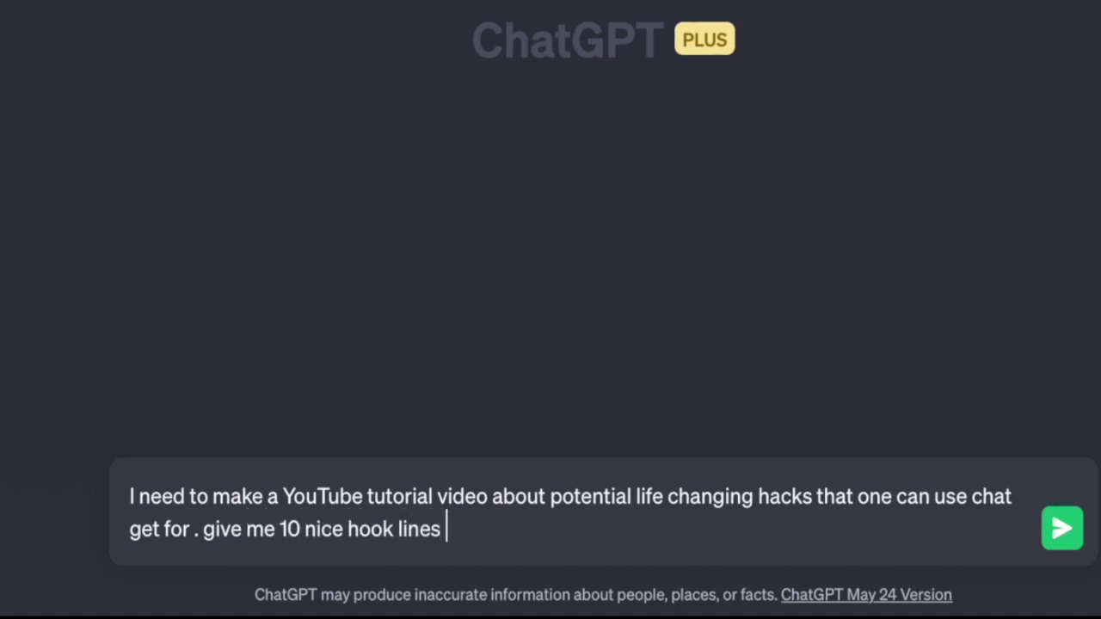
pyautogui.write('for my ')
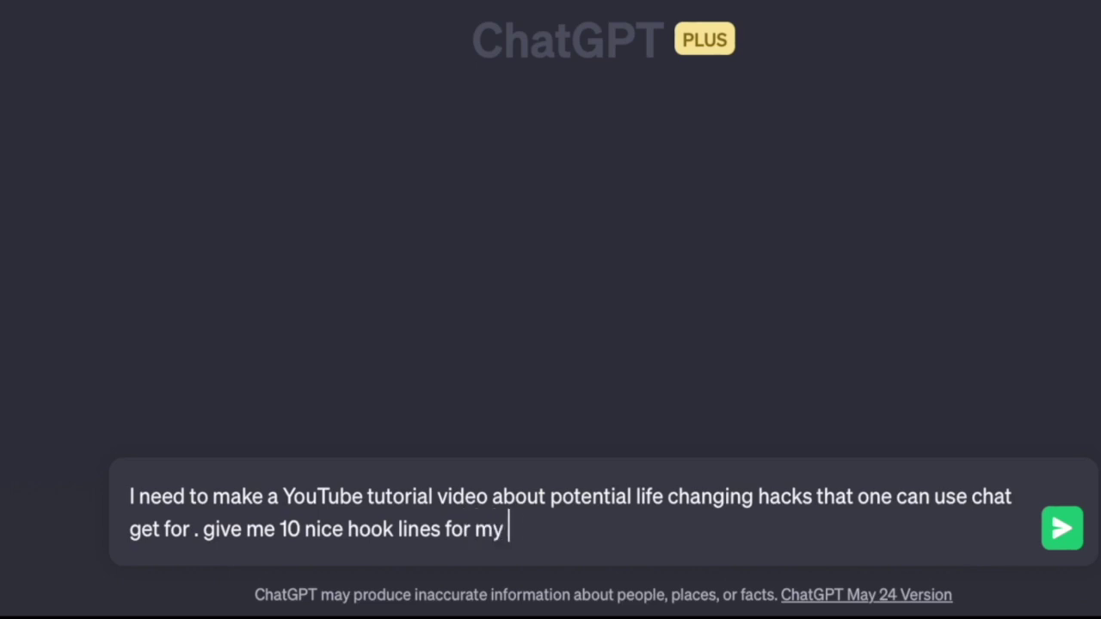
pyautogui.write('video')
pyautogui.press('Return')
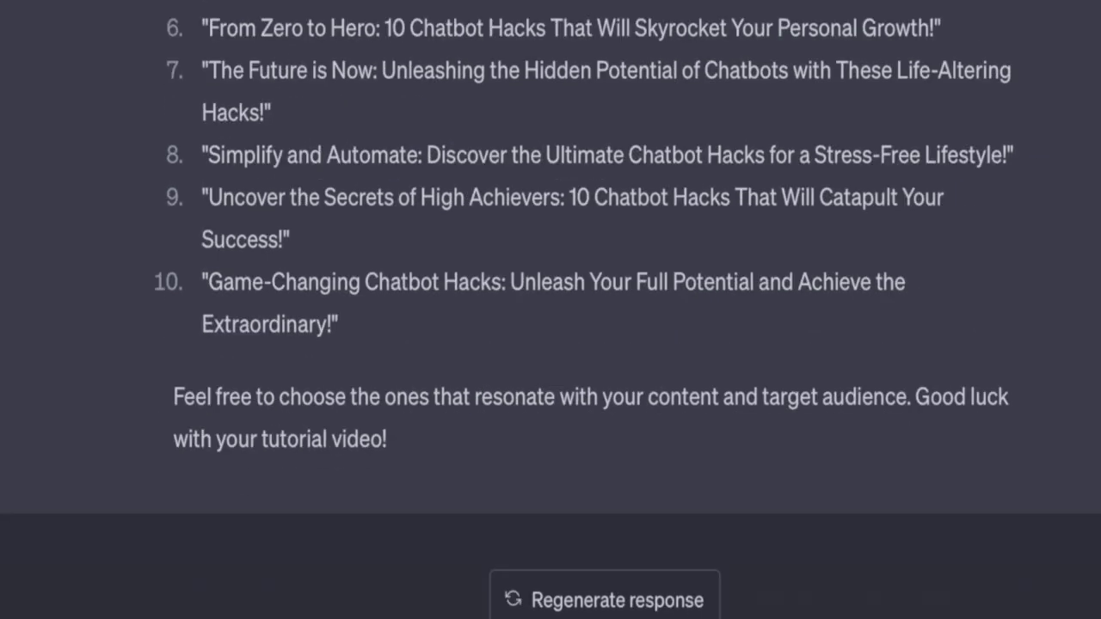
# - Send ChatGPT the request "give me 10 amazing titles which can use for this video"
pyautogui.moveTo(447, 4); pyautogui.dragTo(639, 425)
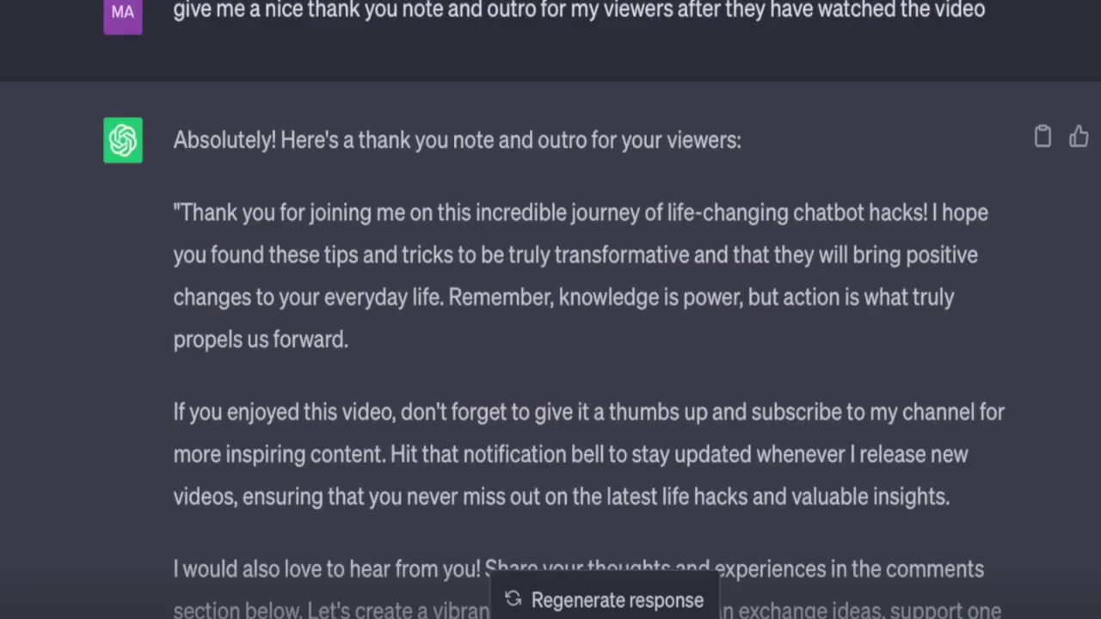
pyautogui.write('give me 10 ')
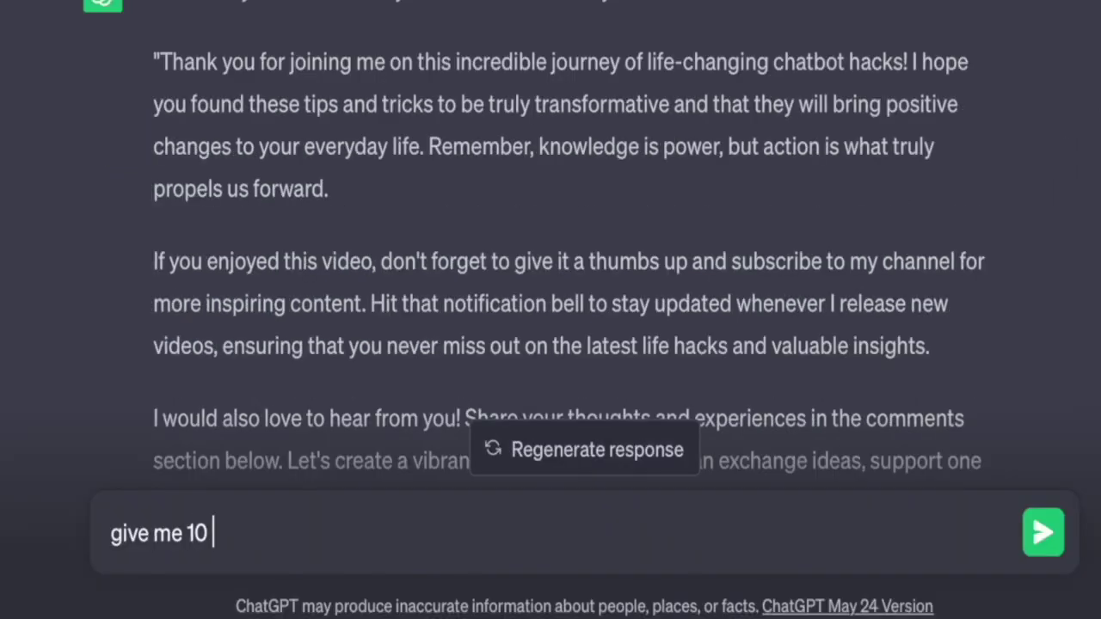
pyautogui.write('amazing titles ')
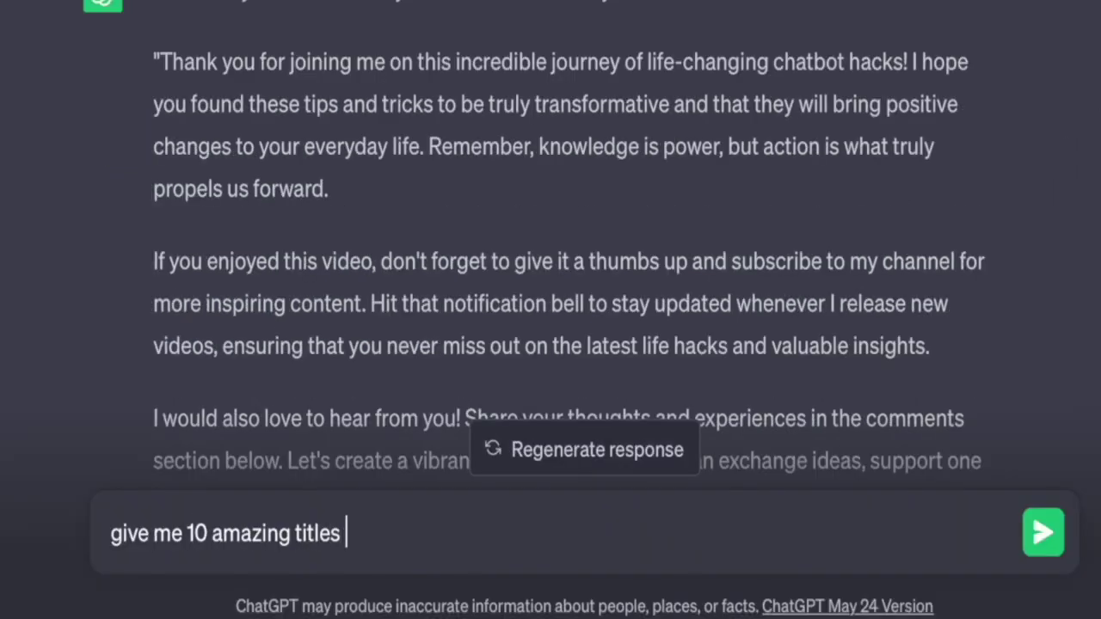
pyautogui.write('which')
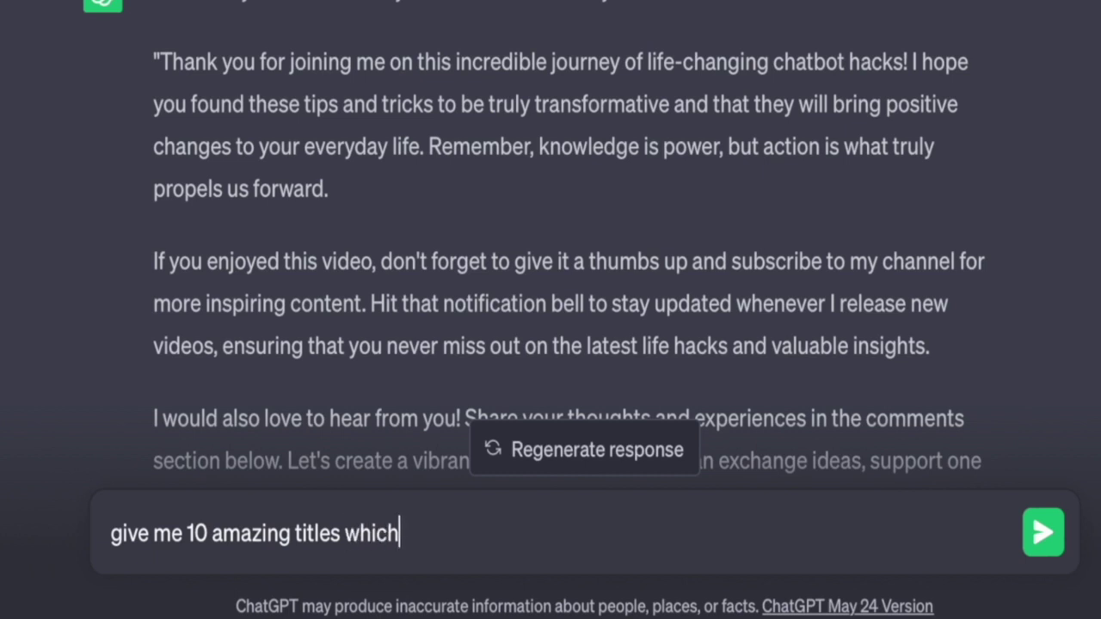
pyautogui.write(' can use fo')
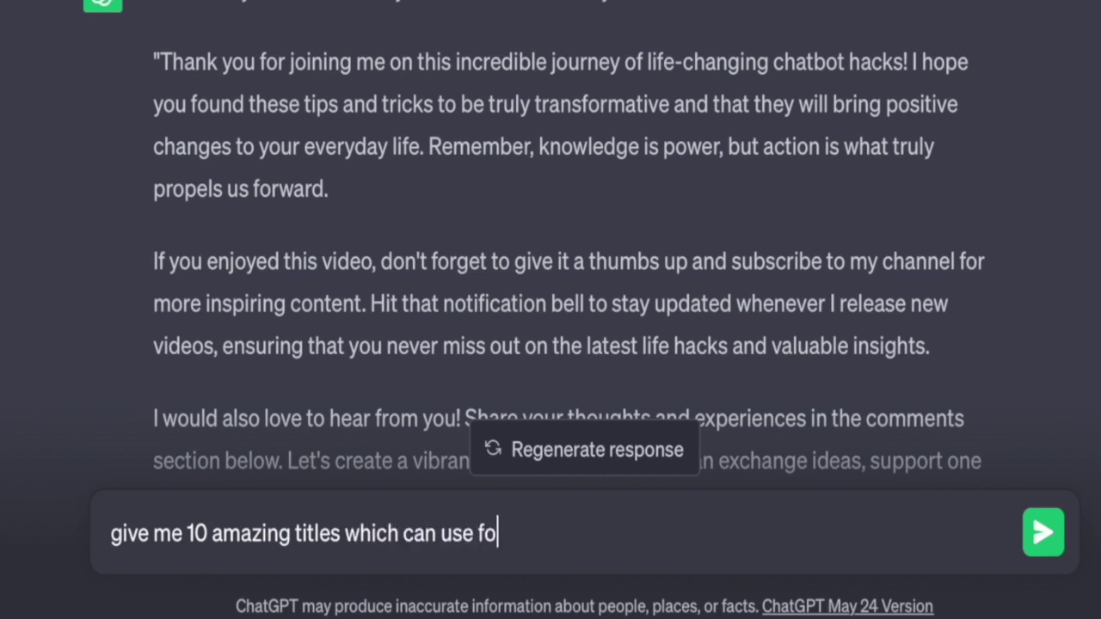
pyautogui.write('r this vd')
pyautogui.write('ideo')
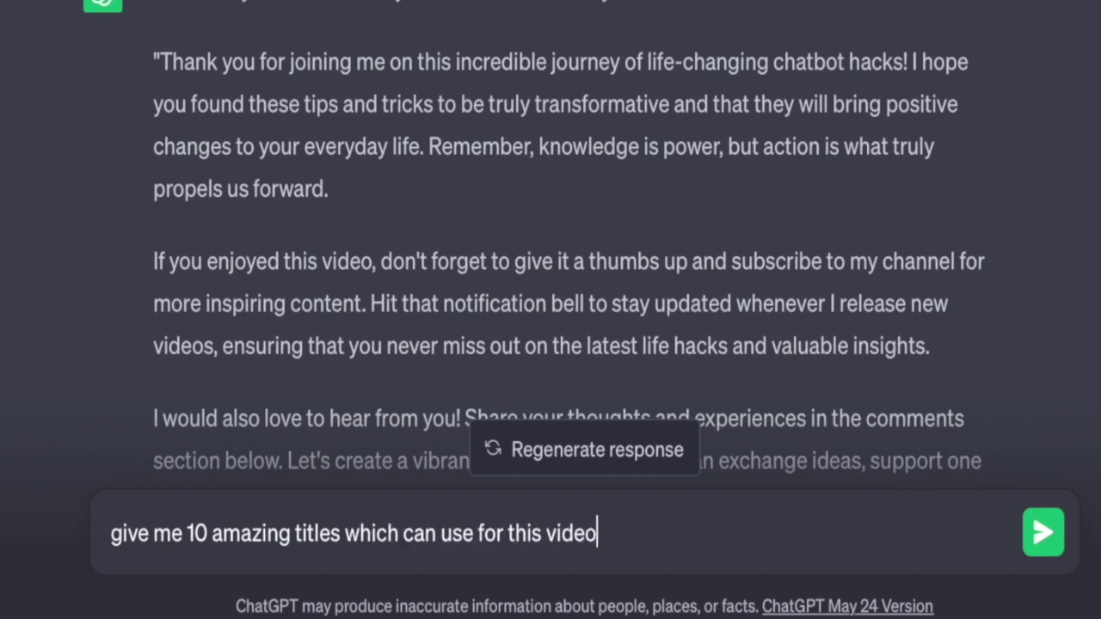
pyautogui.press('Return')
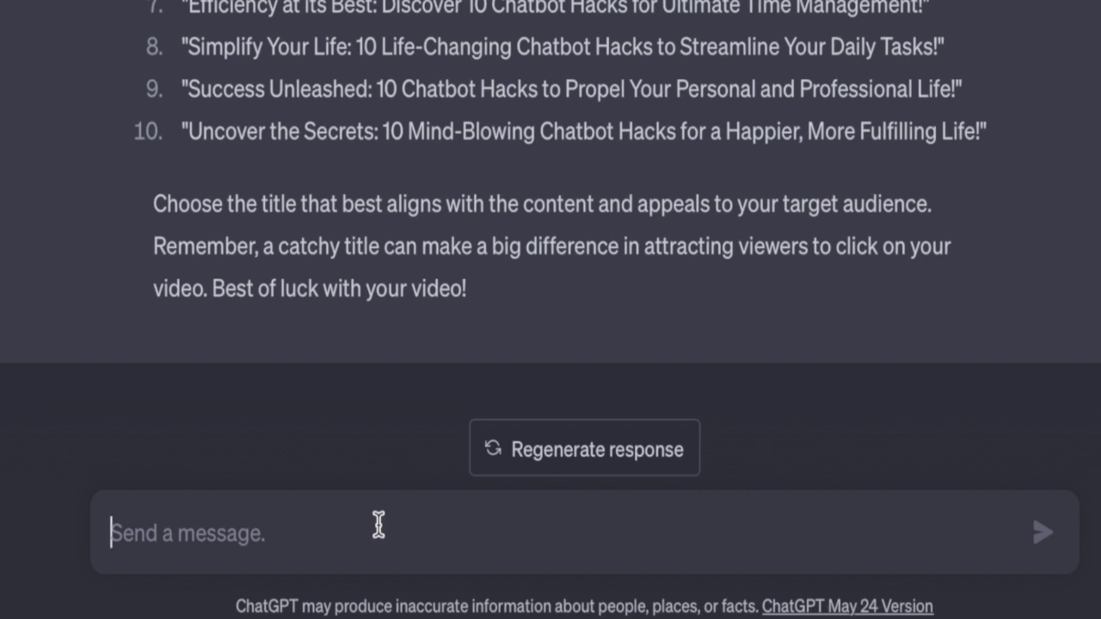
# - Begin a message with "one of my customers is angry with me and I need to persuade him back so that I can onboard him as my client"
pyautogui.write('one my')
pyautogui.press('BackSpace')
pyautogui.press('BackSpace')
pyautogui.press('BackSpace')
pyautogui.press('BackSpace')
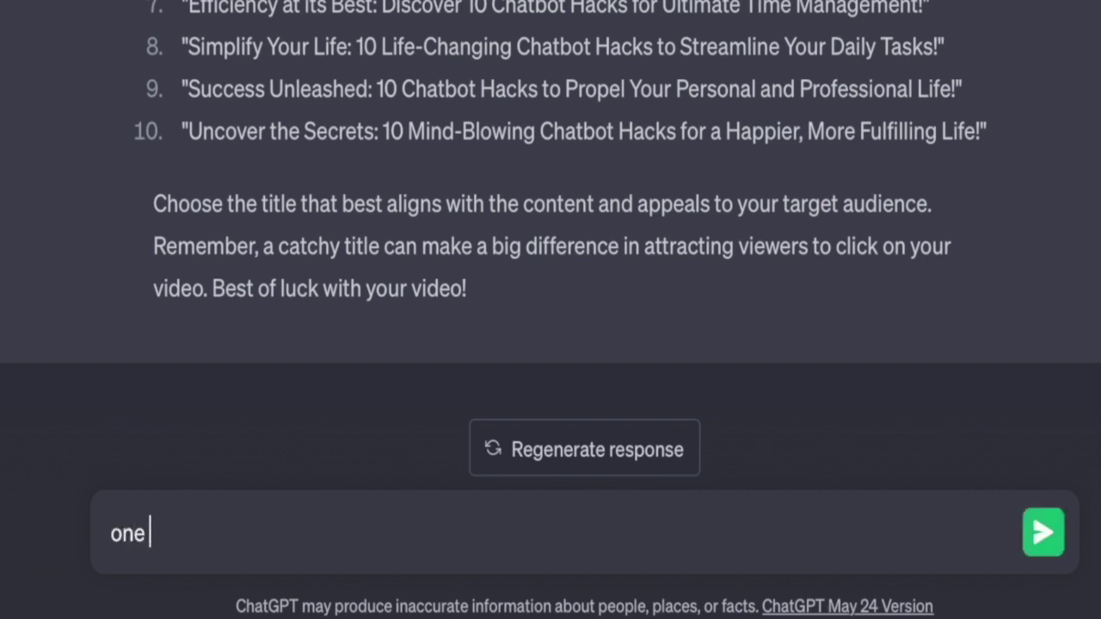
pyautogui.write('of my customers ')
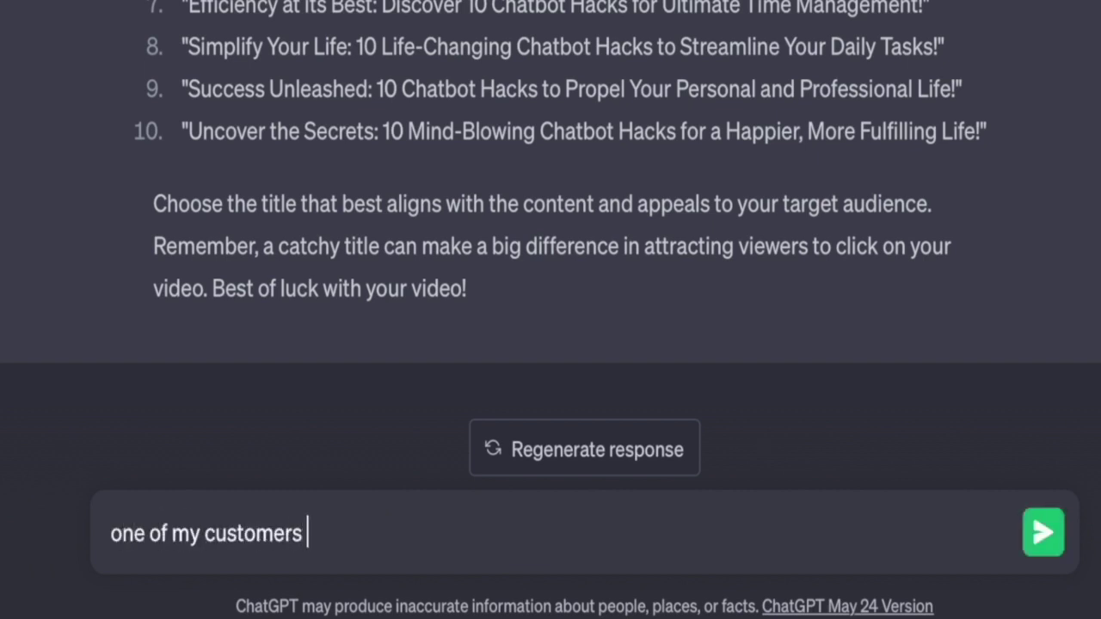
pyautogui.write('is angry wi')
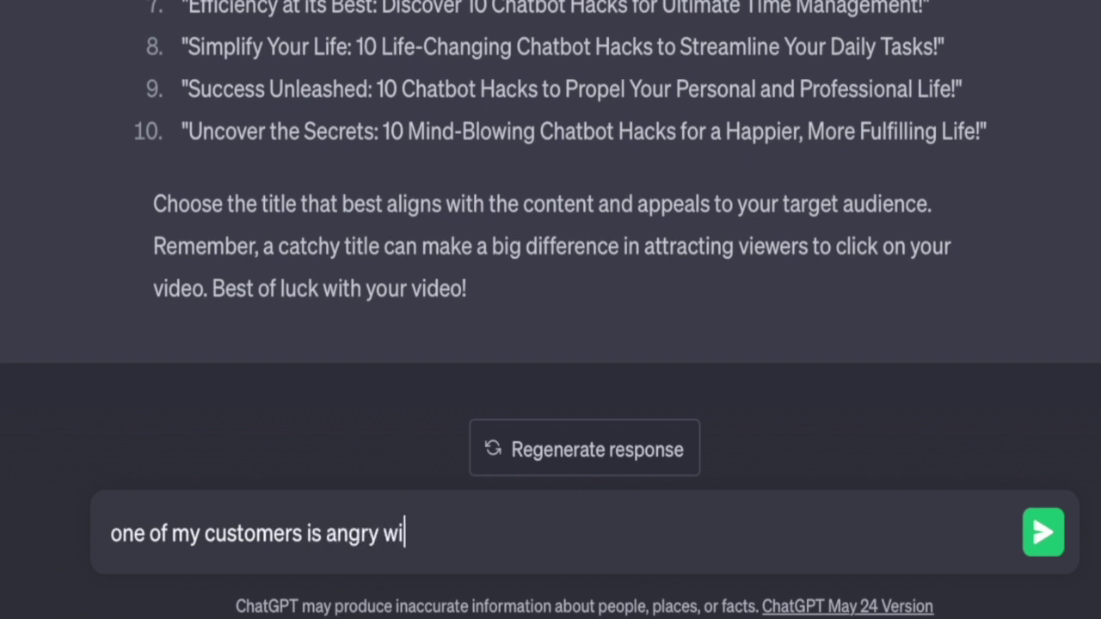
pyautogui.write('th me and I need')
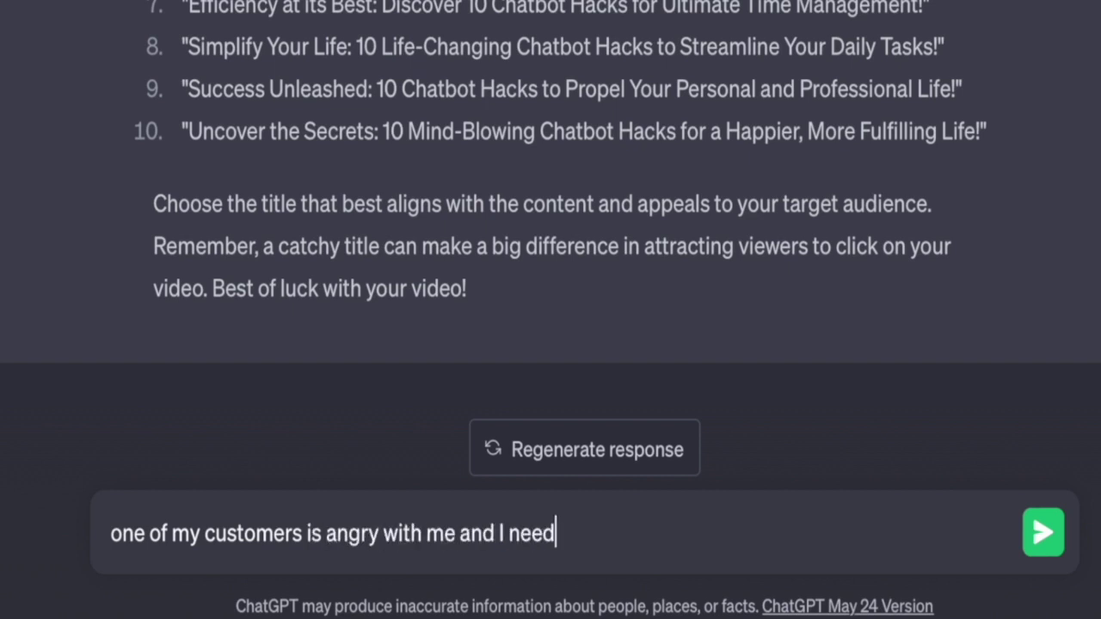
pyautogui.write(' to persuade him back ')
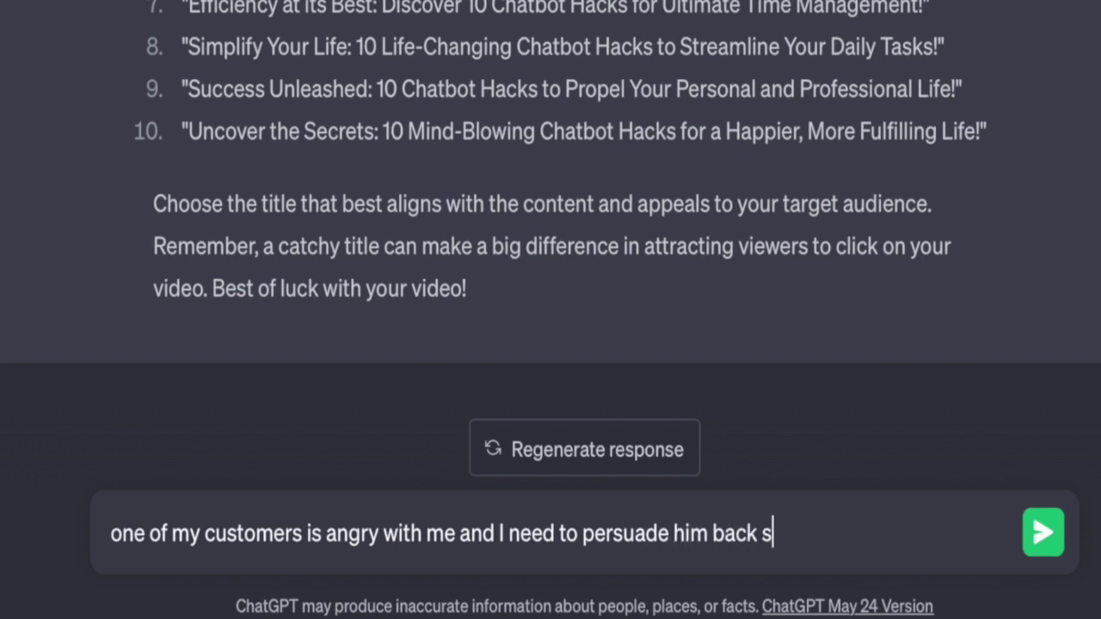
pyautogui.write('so that I can')
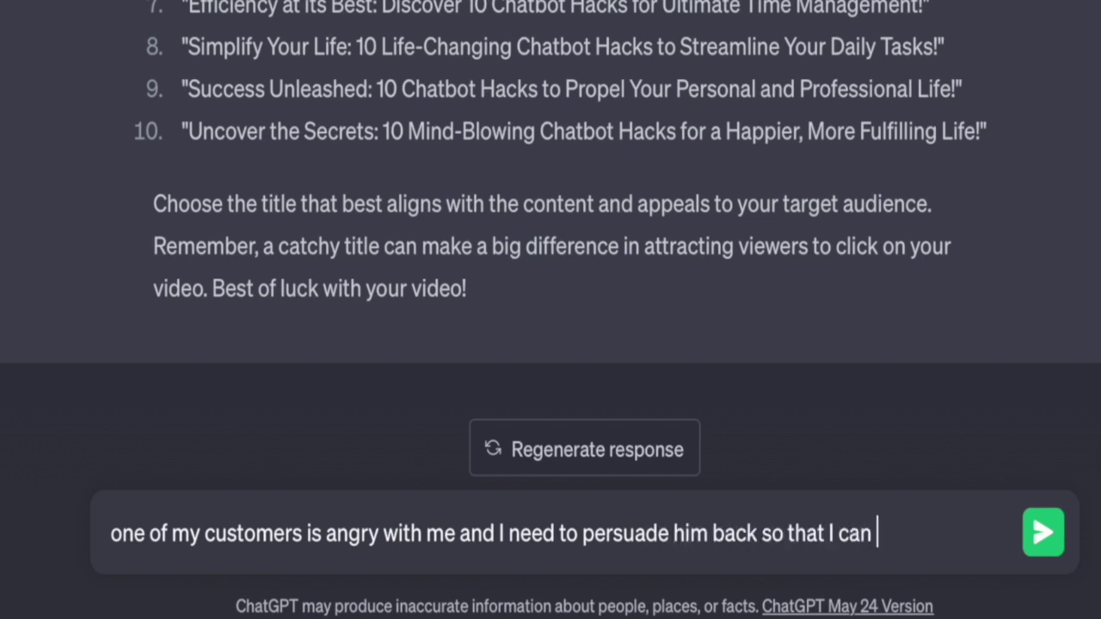
pyautogui.write(' onboard hi')
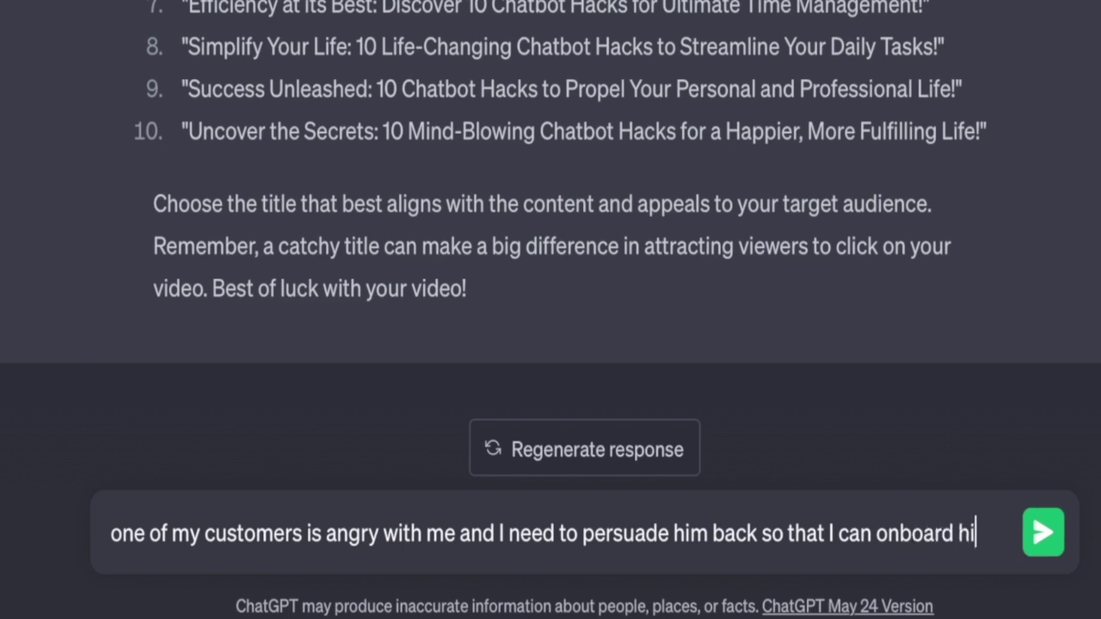
pyautogui.write('m as my client ')
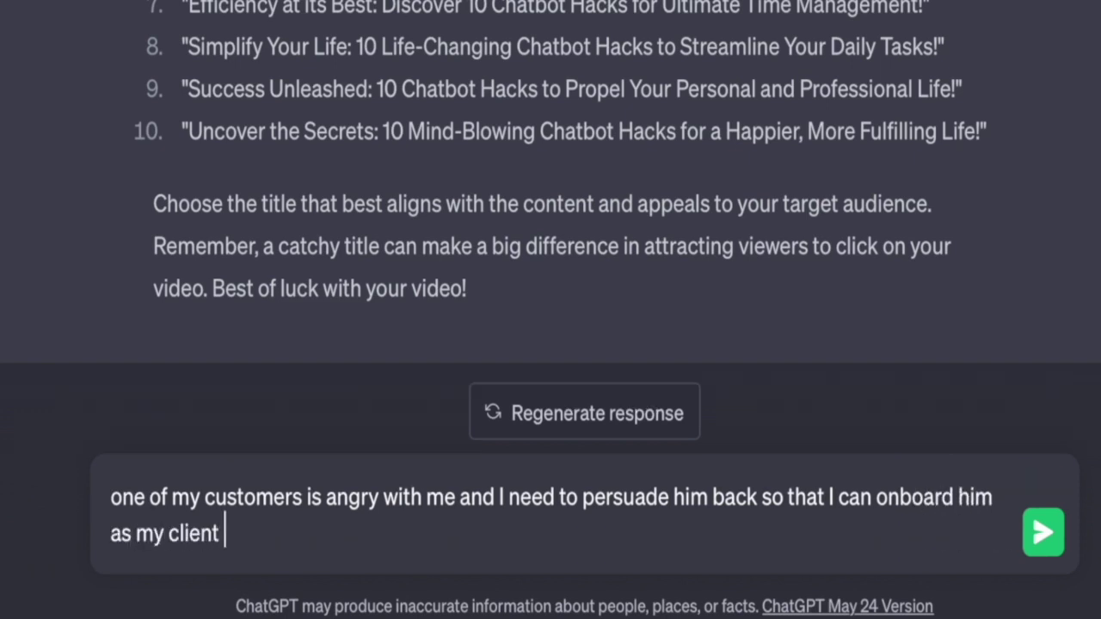
# - Complete the angry customer prompt with "again. can you write a short persuasive email for the same" and send it
pyautogui.write('again. can y')
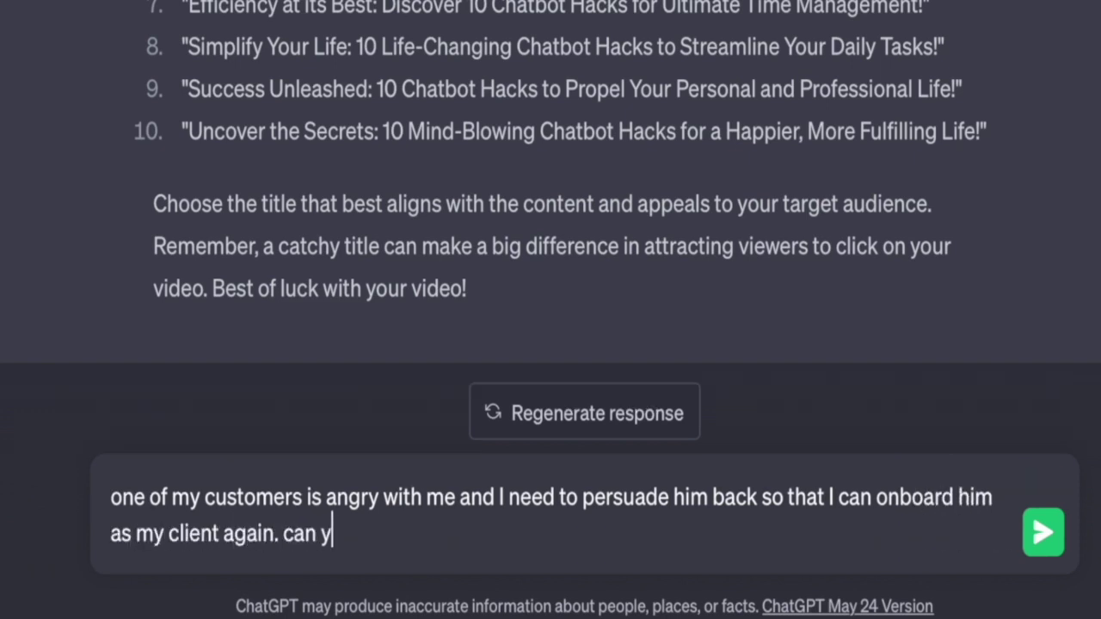
pyautogui.write('ou write a short')
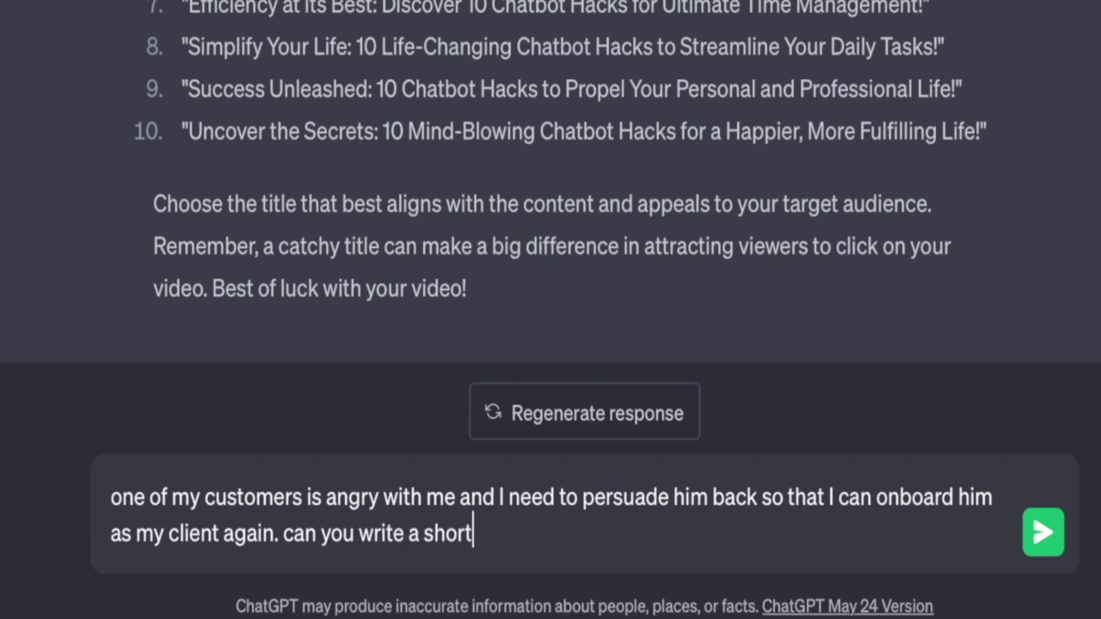
pyautogui.write(' persuasive ')
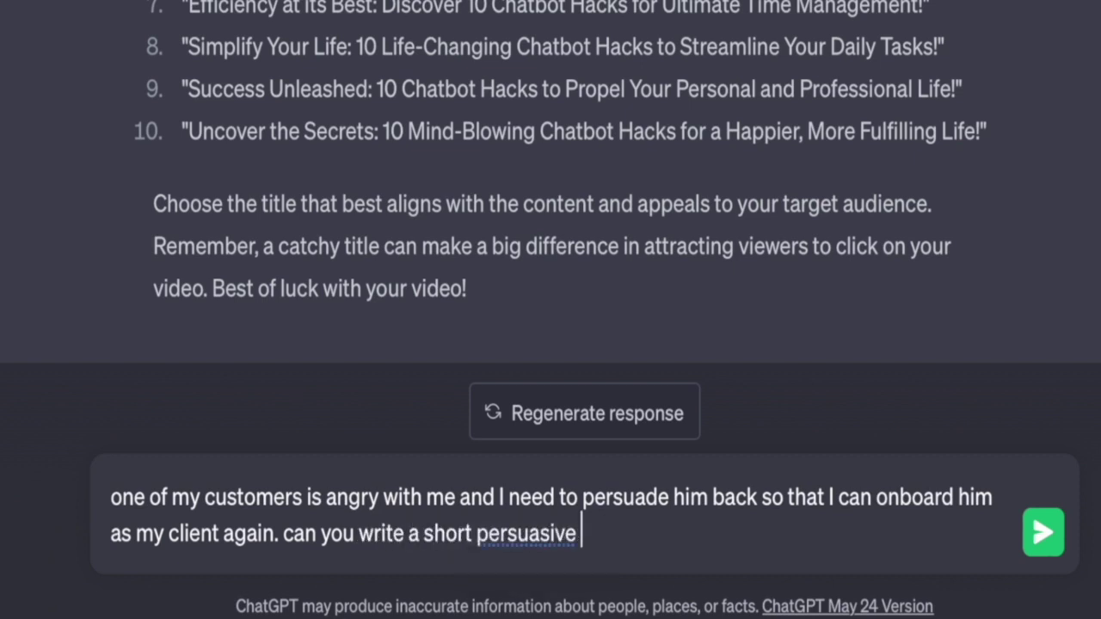
pyautogui.write('email f')
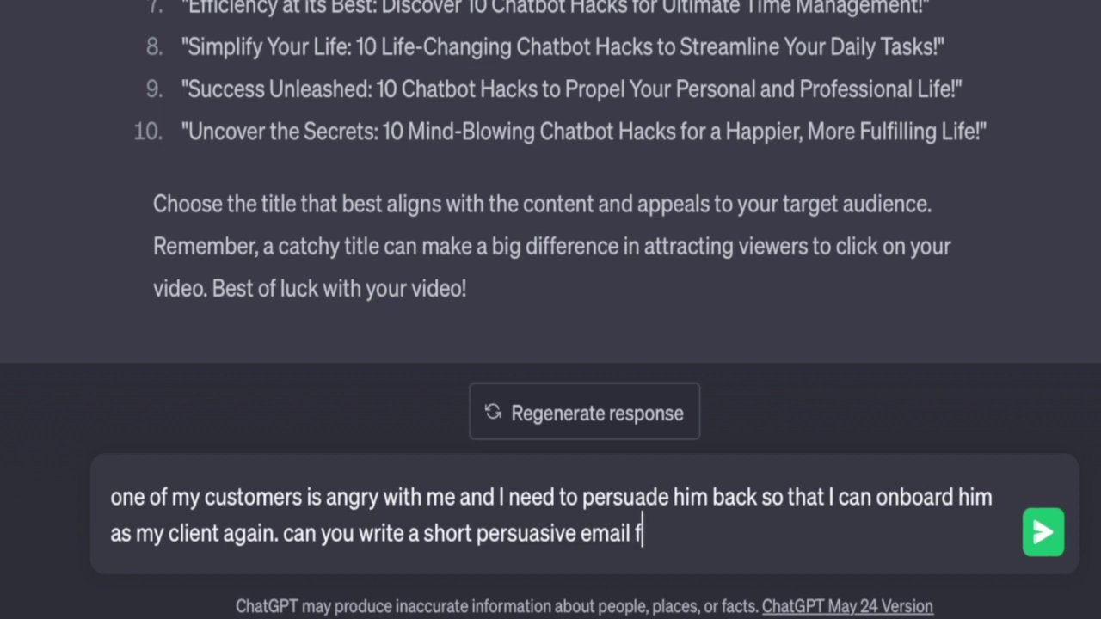
pyautogui.write('or the sam')
pyautogui.press('BackSpace')
pyautogui.write('ame')
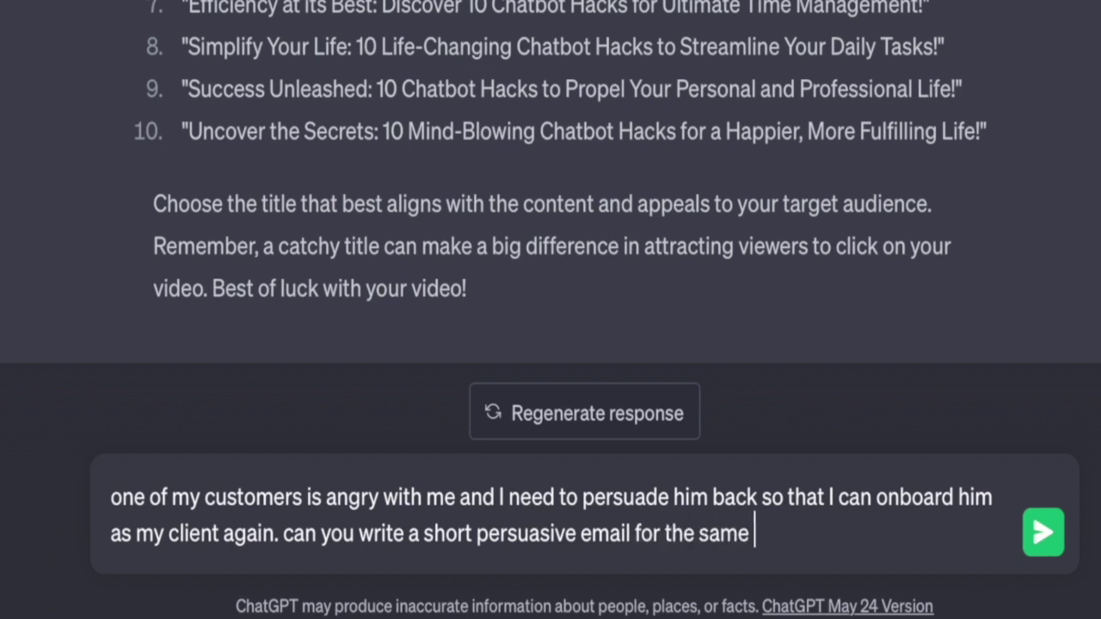
pyautogui.press('Return')
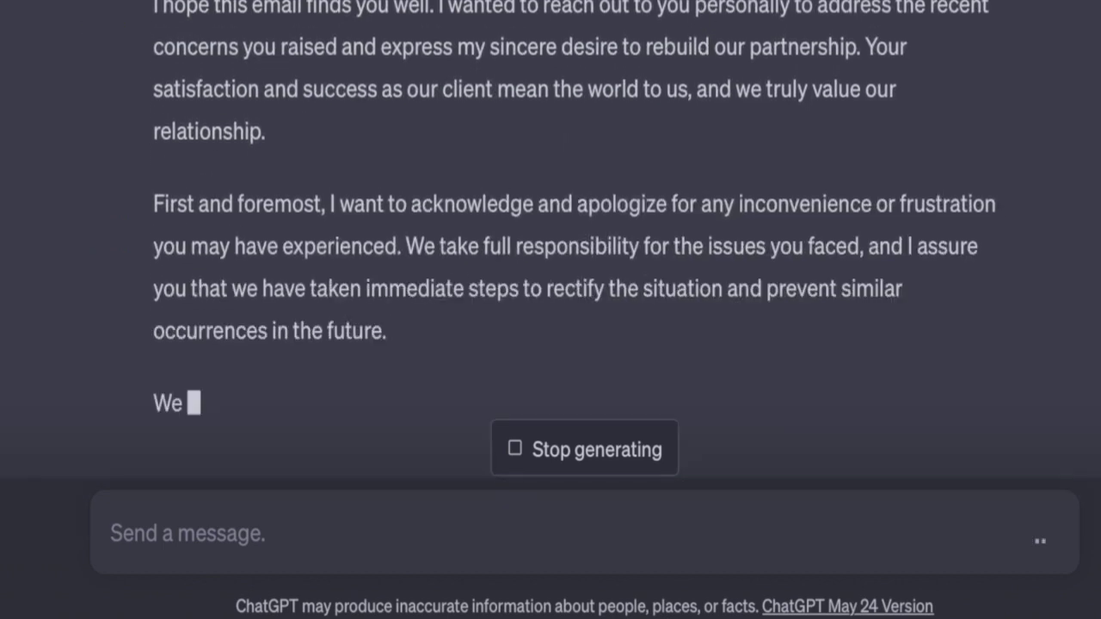
# - Read through the generated persuasive email, from its apology paragraph to the incentive offer and the request to reconnect
pyautogui.scroll(3, 551, 259)
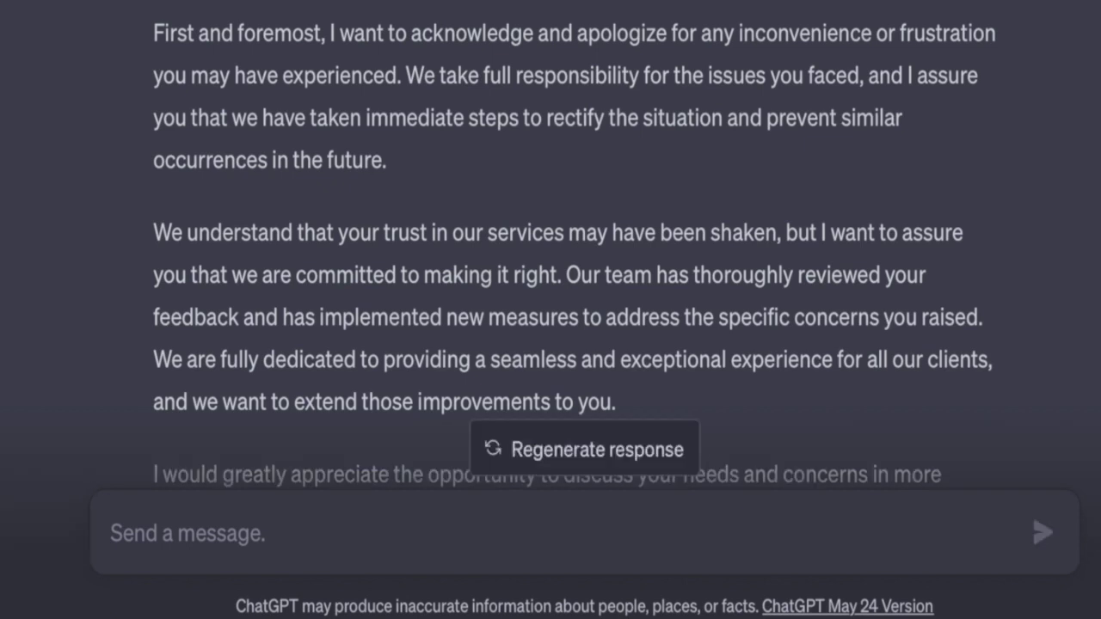
pyautogui.scroll(-1, 550, 259)
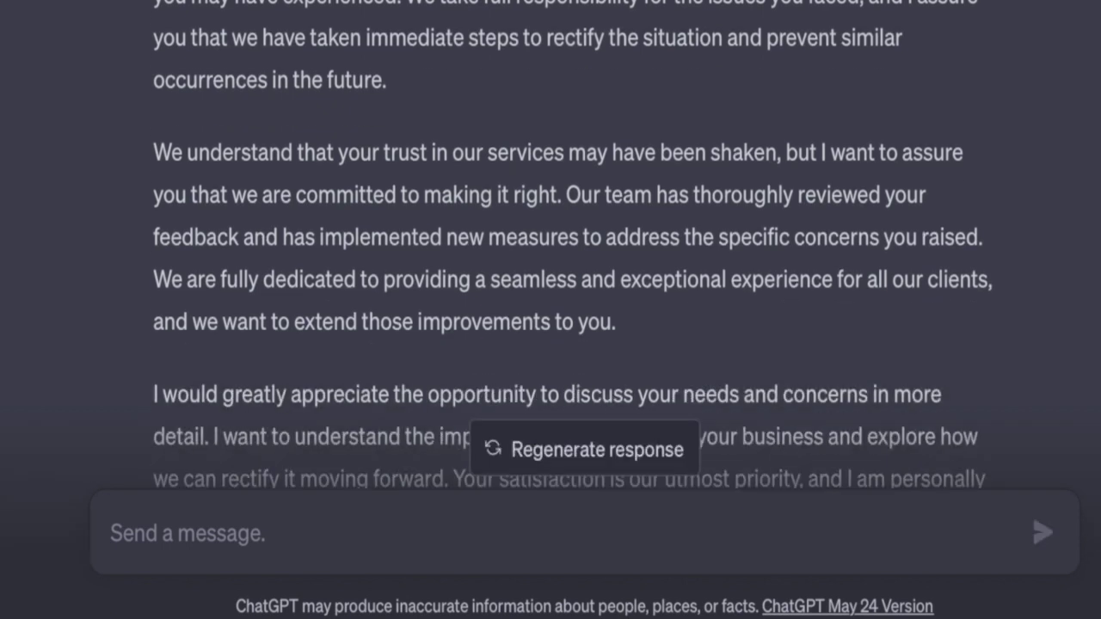
pyautogui.moveTo(155, 1); pyautogui.dragTo(583, 94)
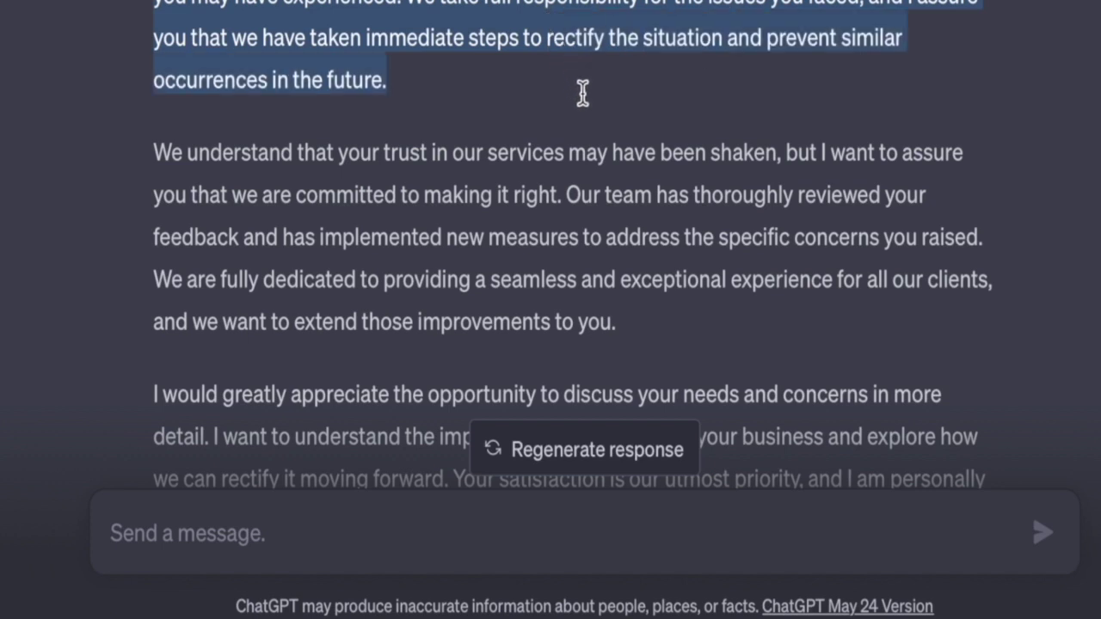
pyautogui.scroll(-2, 602, 135)
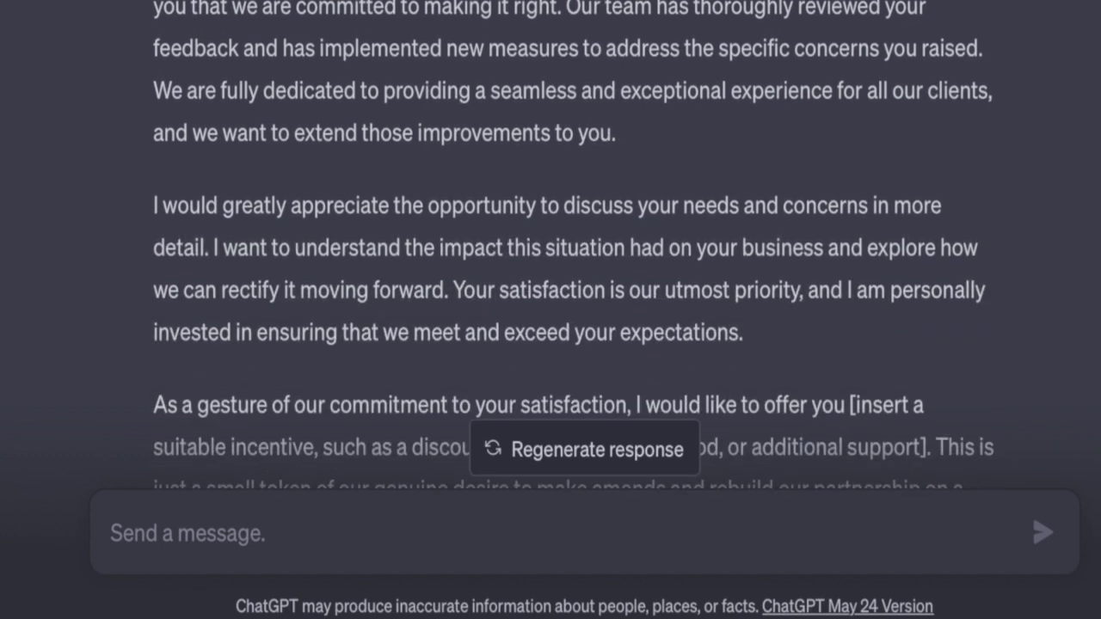
pyautogui.scroll(-3, 573, 241)
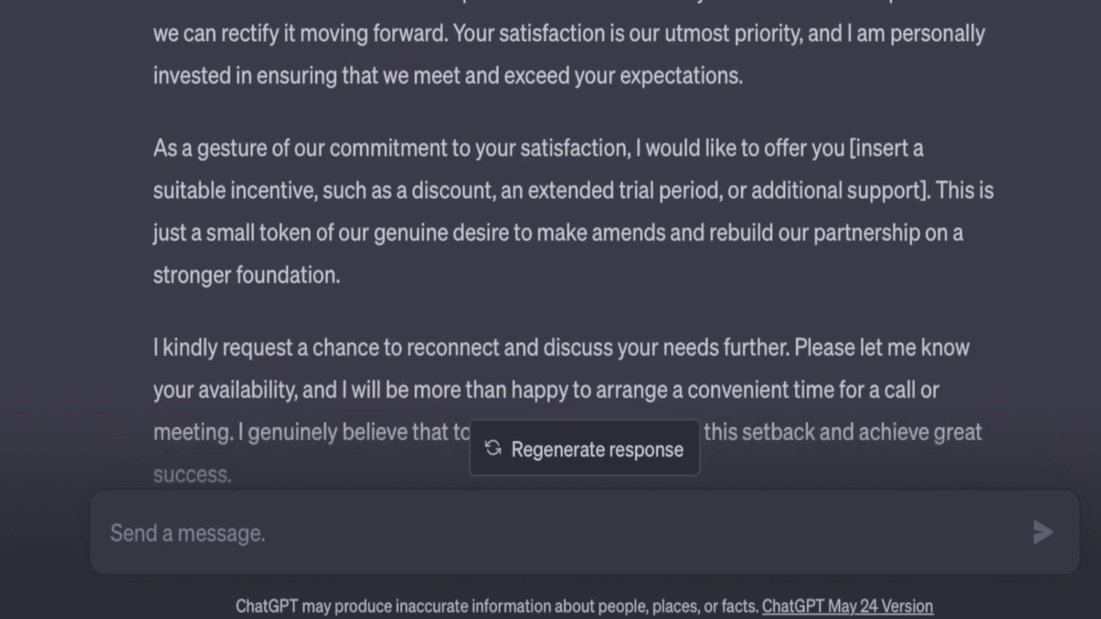